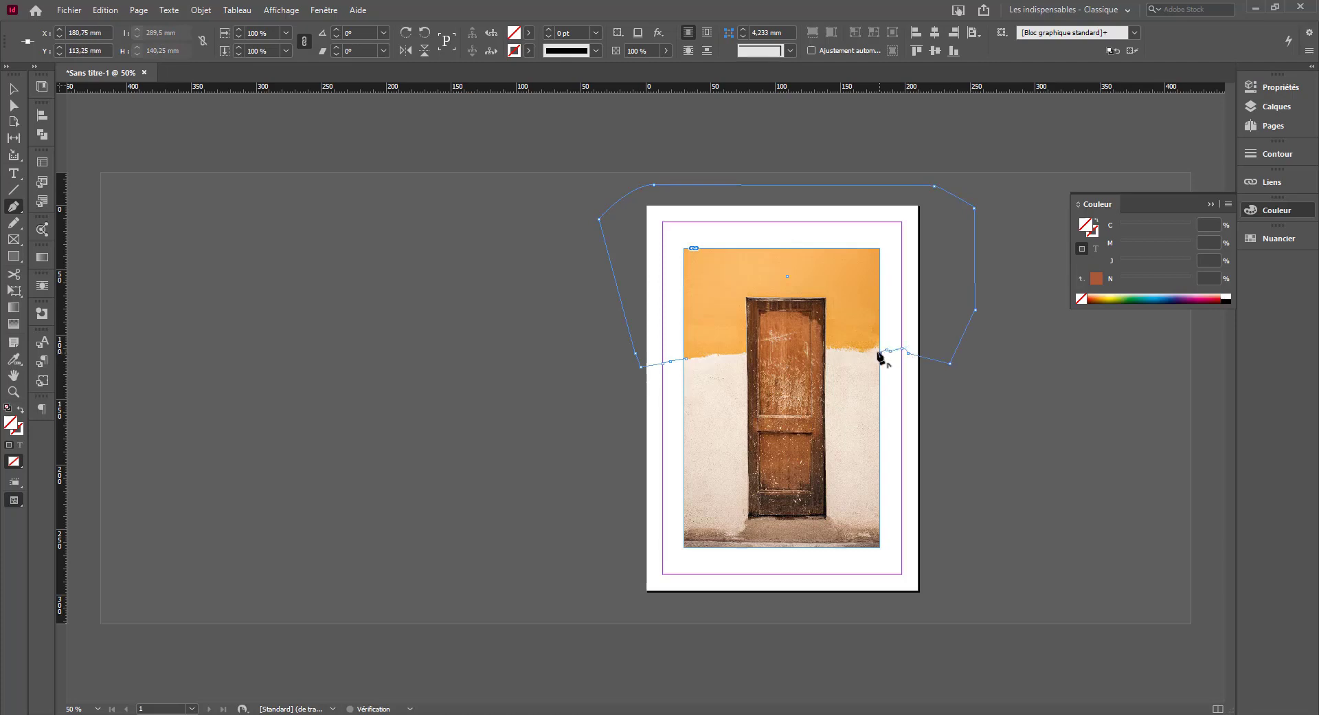
Close the freeform outline around the upper page along the orange paint edge and fill it with the photo theme's light orange.
{"action": "left_click", "coordinate": [867, 303]}
{"action": "left_click", "coordinate": [687, 359]}
{"action": "key", "text": "v"}
{"action": "key", "text": "i"}
{"action": "left_click", "coordinate": [770, 286]}
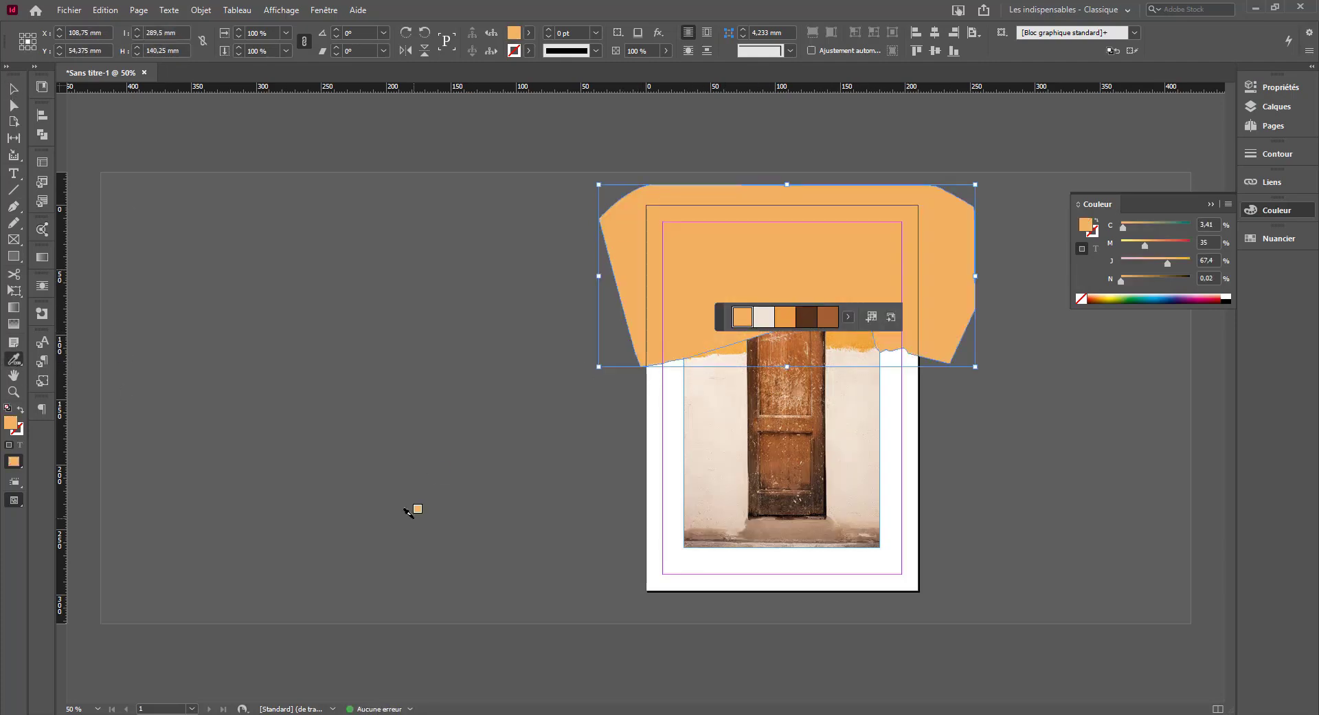
Resample the photo's colour theme, refill the upper shape with light orange and send it behind the photo.
{"action": "key", "text": "Escape"}
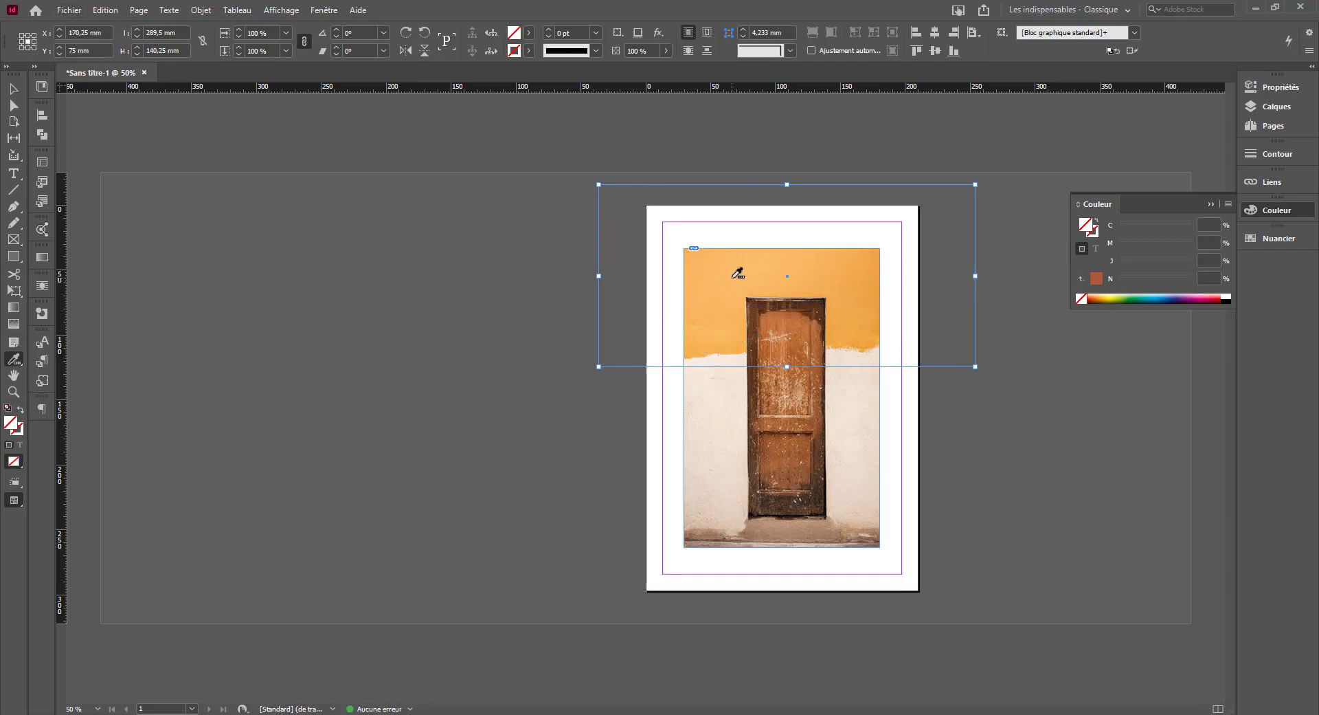
{"action": "left_click", "coordinate": [734, 275]}
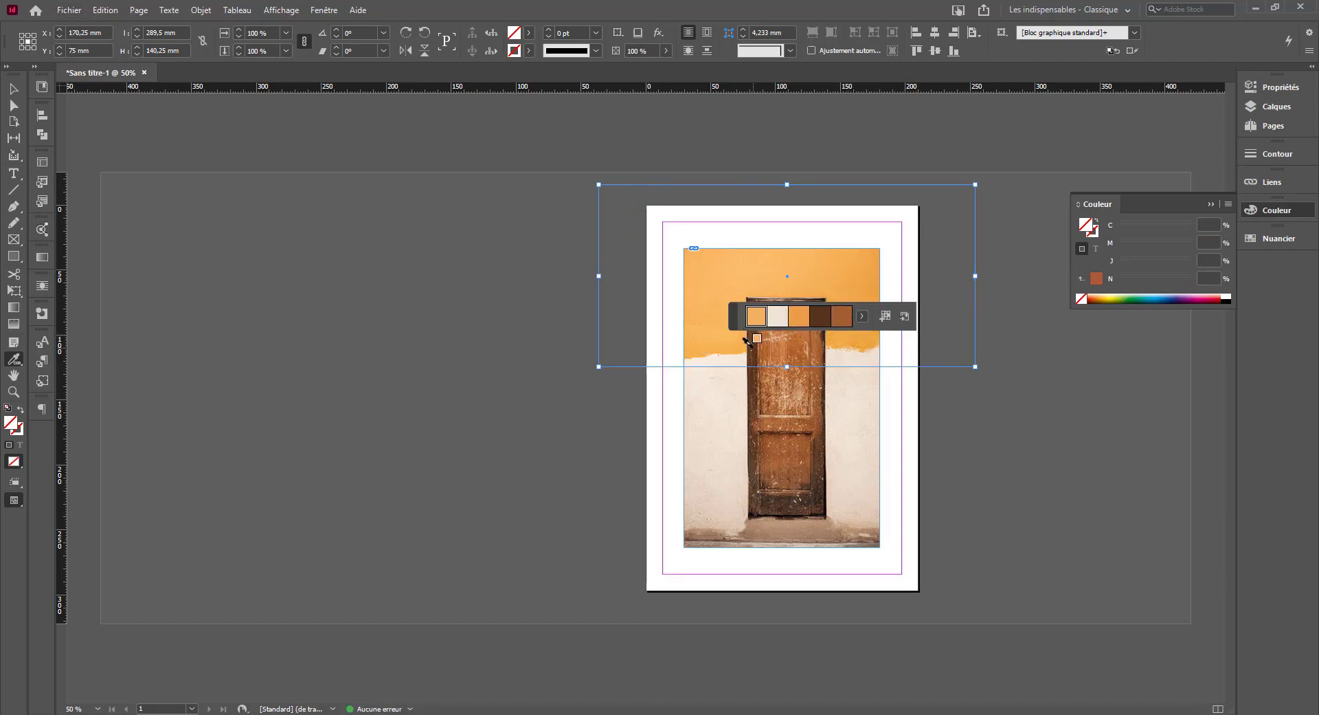
{"action": "left_click", "coordinate": [635, 275]}
{"action": "key", "text": "F7"}
{"action": "key", "text": "ctrl+shift+bracketleft"}
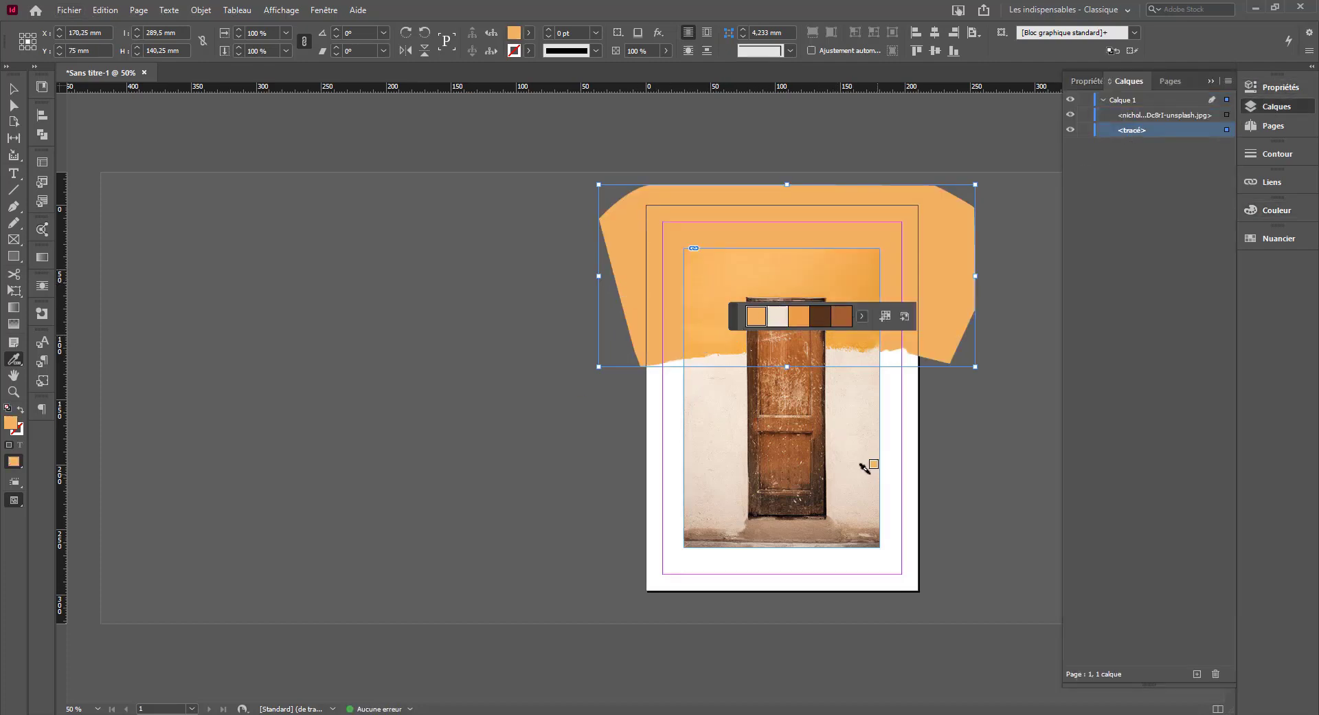
Draw a closed polygon around the lower part of the page, overlapping the orange shape and extending past the page edges.
{"action": "key", "text": "p"}
{"action": "left_click_drag", "start_coordinate": [643, 360], "coordinate": [678, 333]}
{"action": "left_click", "coordinate": [1016, 402]}
{"action": "left_click", "coordinate": [973, 563]}
{"action": "left_click", "coordinate": [902, 616]}
{"action": "left_click", "coordinate": [618, 610]}
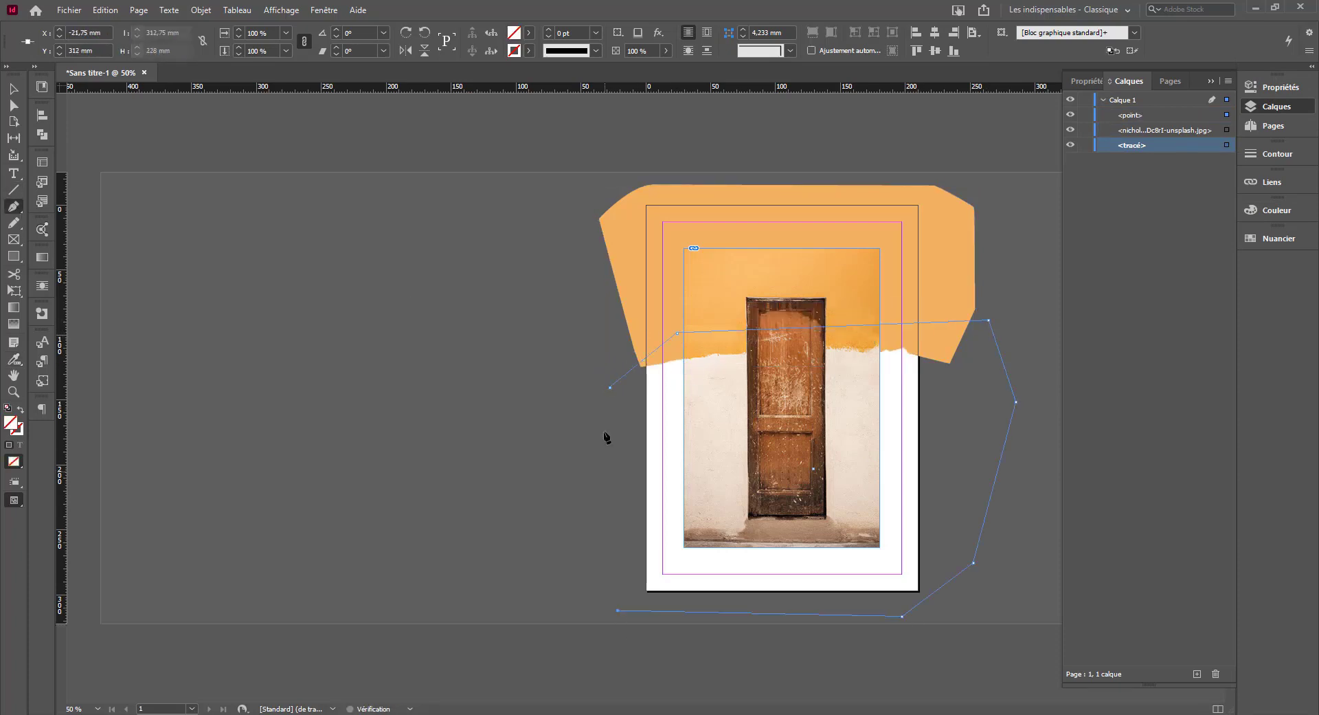
{"action": "left_click", "coordinate": [610, 386]}
Fill the lower polygon with the cream colour of the photo's theme and send it to the back.
{"action": "key", "text": "shift+i"}
{"action": "left_click", "coordinate": [777, 320]}
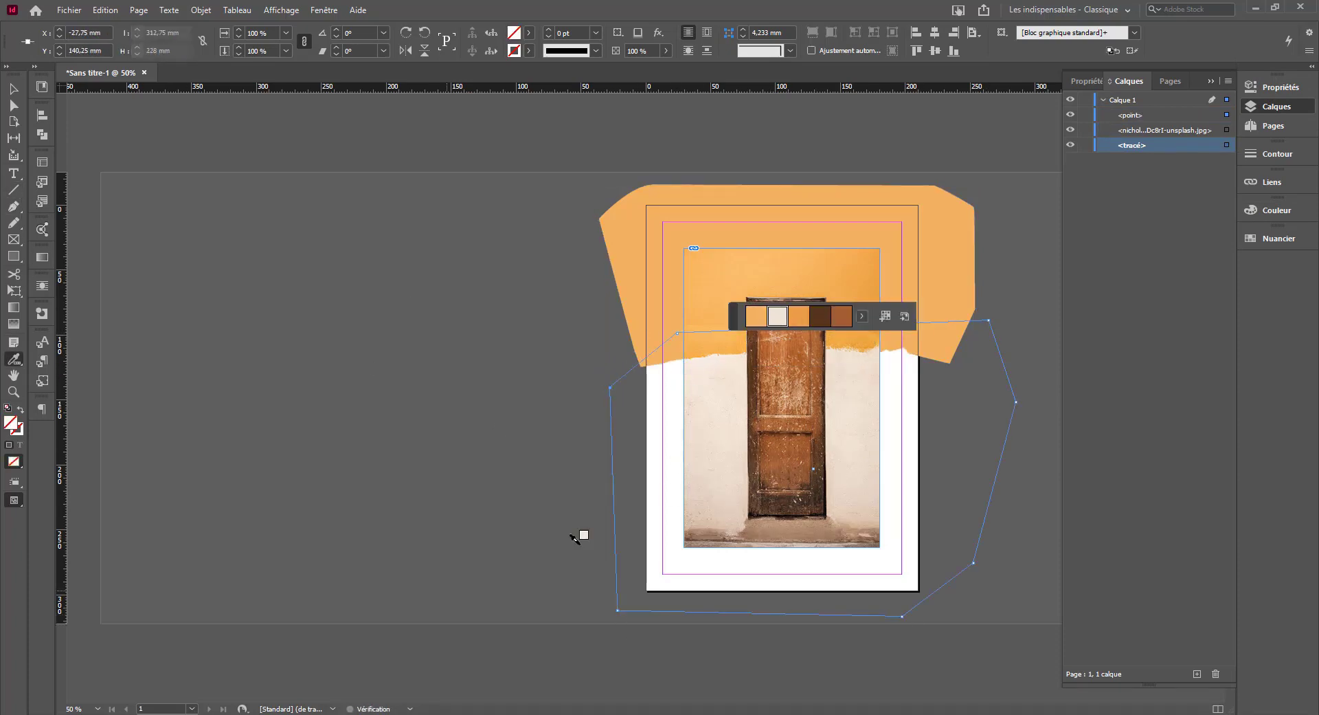
{"action": "left_click", "coordinate": [580, 533]}
{"action": "key", "text": "ctrl+shift+bracketleft"}
Soften the photo's edges with a Contour progressif simple effect 31 mm wide, viewing the page in preview mode.
{"action": "key", "text": "v"}
{"action": "key", "text": "w"}
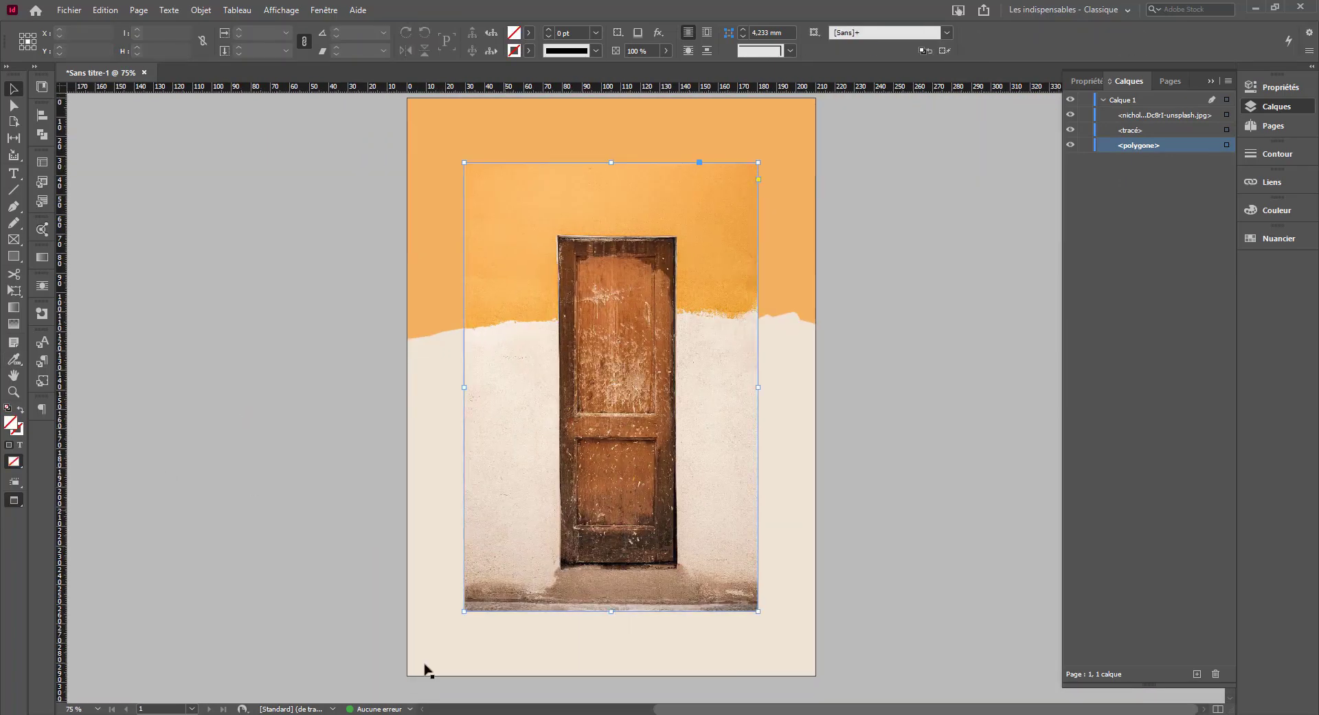
{"action": "left_click", "coordinate": [658, 32]}
{"action": "left_click", "coordinate": [742, 140]}
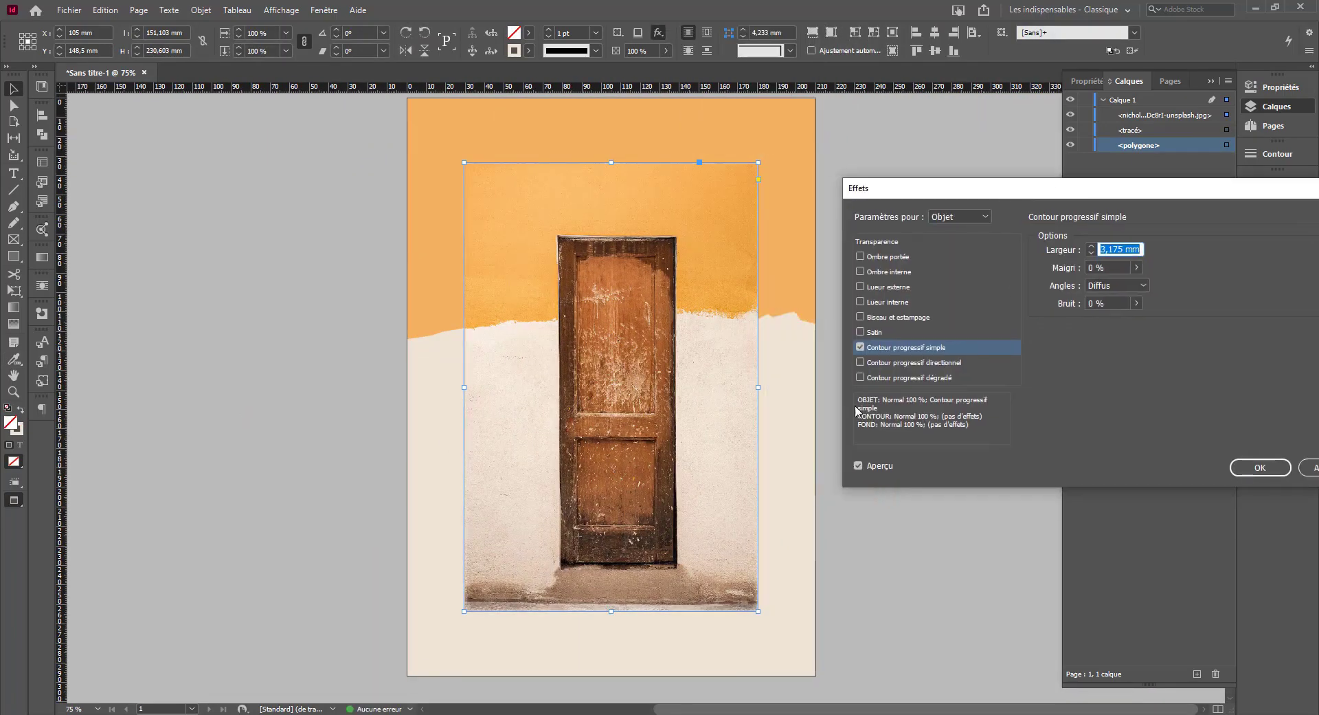
{"action": "left_click", "coordinate": [1092, 246]}
{"action": "left_click", "coordinate": [1091, 246]}
{"action": "left_click", "coordinate": [1091, 246]}
{"action": "left_click", "coordinate": [1091, 246]}
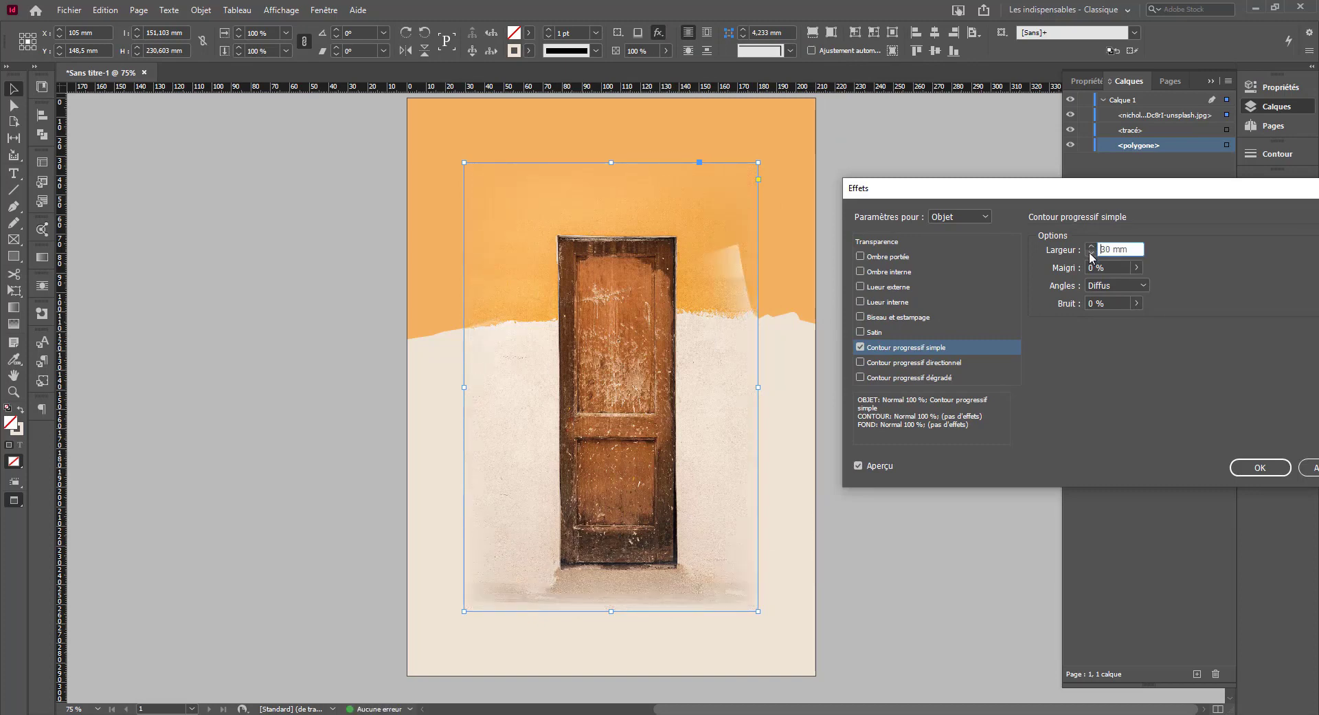
{"action": "left_click", "coordinate": [1091, 252]}
{"action": "left_click", "coordinate": [1091, 246]}
{"action": "left_click", "coordinate": [1260, 467]}
{"action": "left_click", "coordinate": [230, 365]}
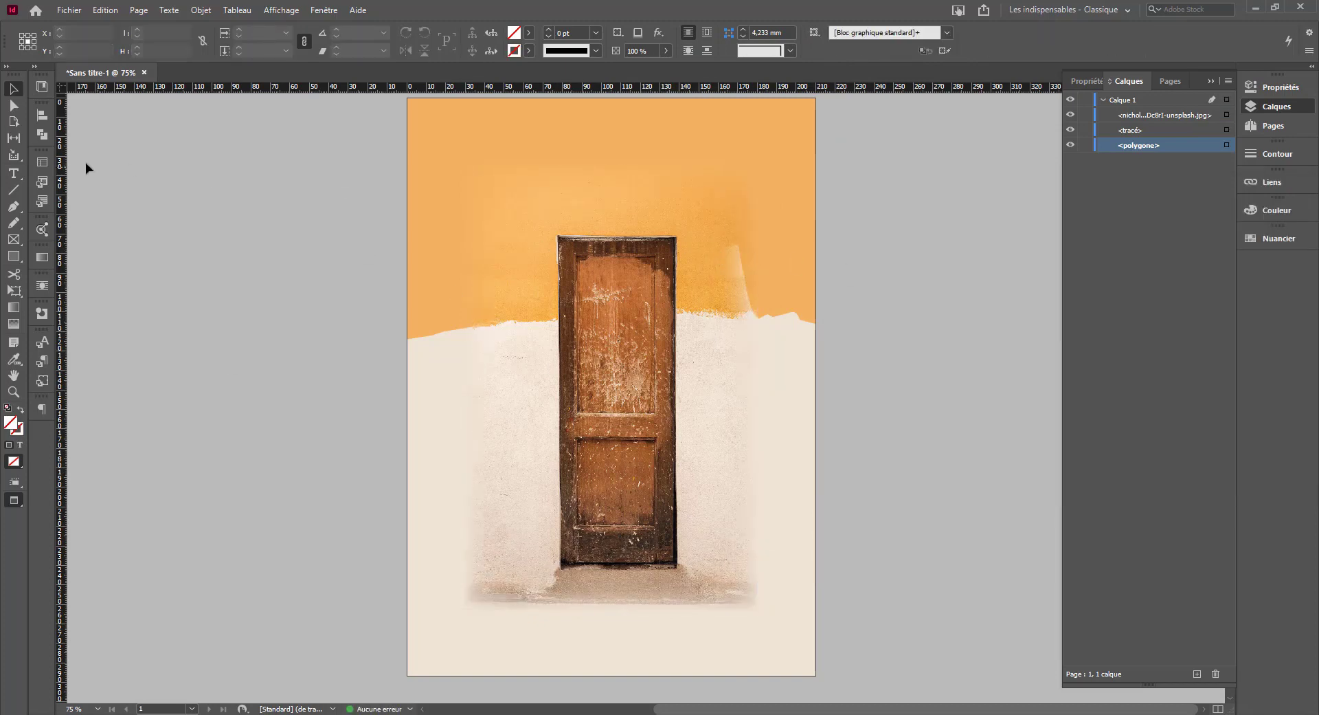
Move the orange shape's anchor point beside the door so the shape covers the pale gap above the paint line.
{"action": "left_click", "coordinate": [14, 207]}
{"action": "left_click", "coordinate": [13, 106]}
{"action": "left_click", "coordinate": [732, 241]}
{"action": "left_click_drag", "start_coordinate": [735, 243], "coordinate": [693, 298]}
Fill the rectangle across the page bottom with a darkened cream theme colour and stack it just above the cream polygon.
{"action": "left_click", "coordinate": [784, 320]}
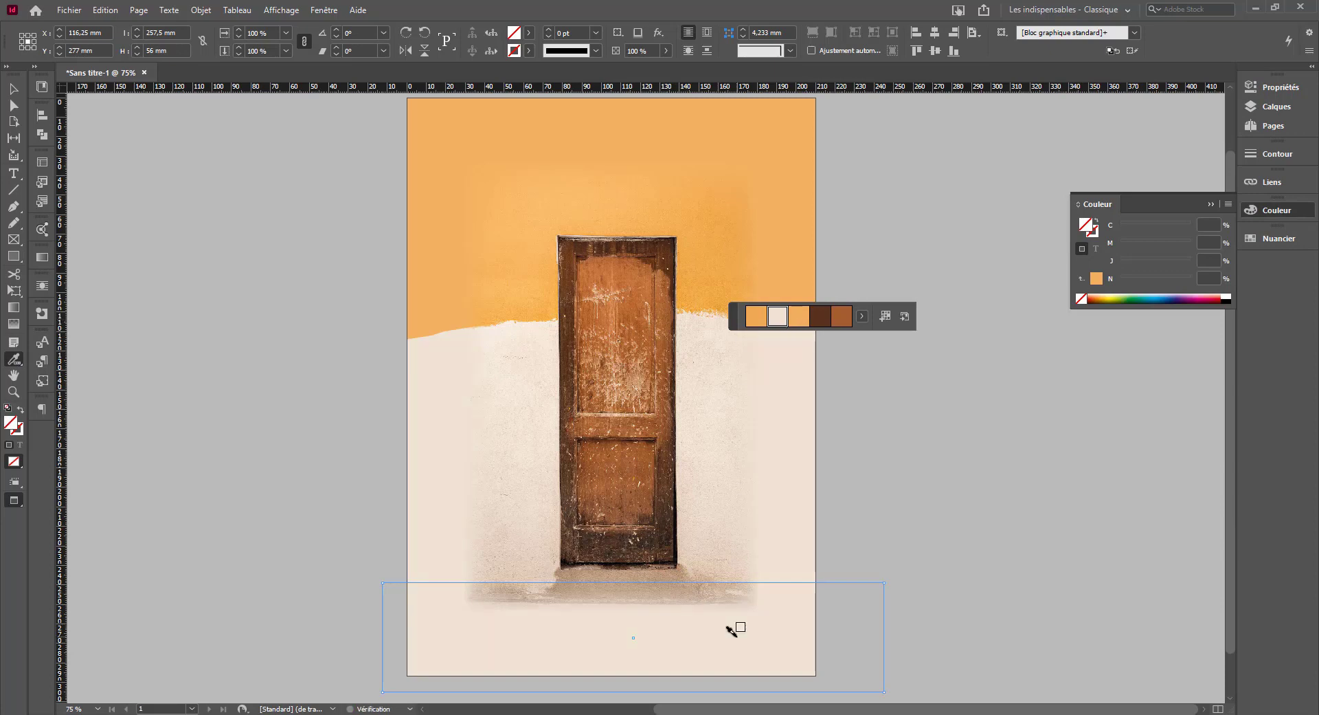
{"action": "key", "text": "w"}
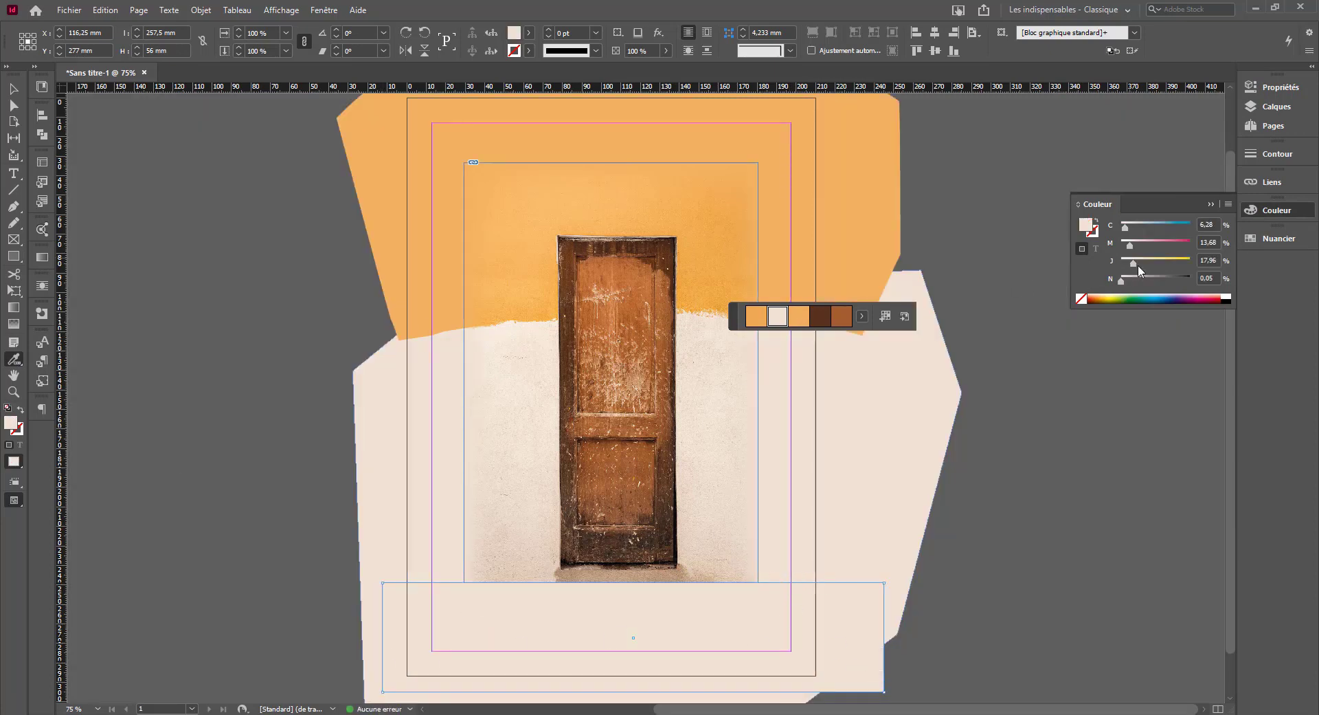
{"action": "left_click", "coordinate": [862, 663]}
{"action": "left_click", "coordinate": [1277, 107]}
{"action": "left_click_drag", "start_coordinate": [1143, 116], "coordinate": [1140, 146]}
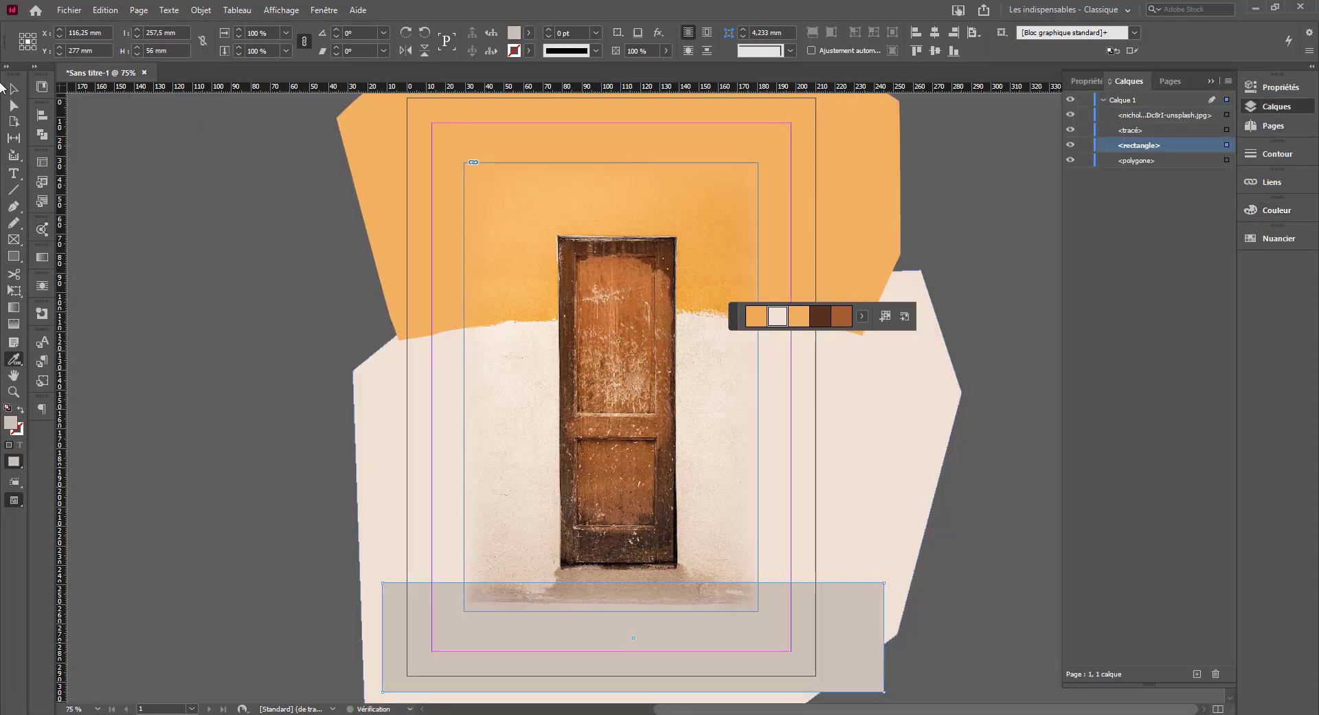
Lower the floor rectangle's upper edge slightly, checking it against the photo in preview mode.
{"action": "key", "text": "w"}
{"action": "left_click_drag", "start_coordinate": [632, 583], "coordinate": [635, 597]}
{"action": "left_click", "coordinate": [898, 440]}
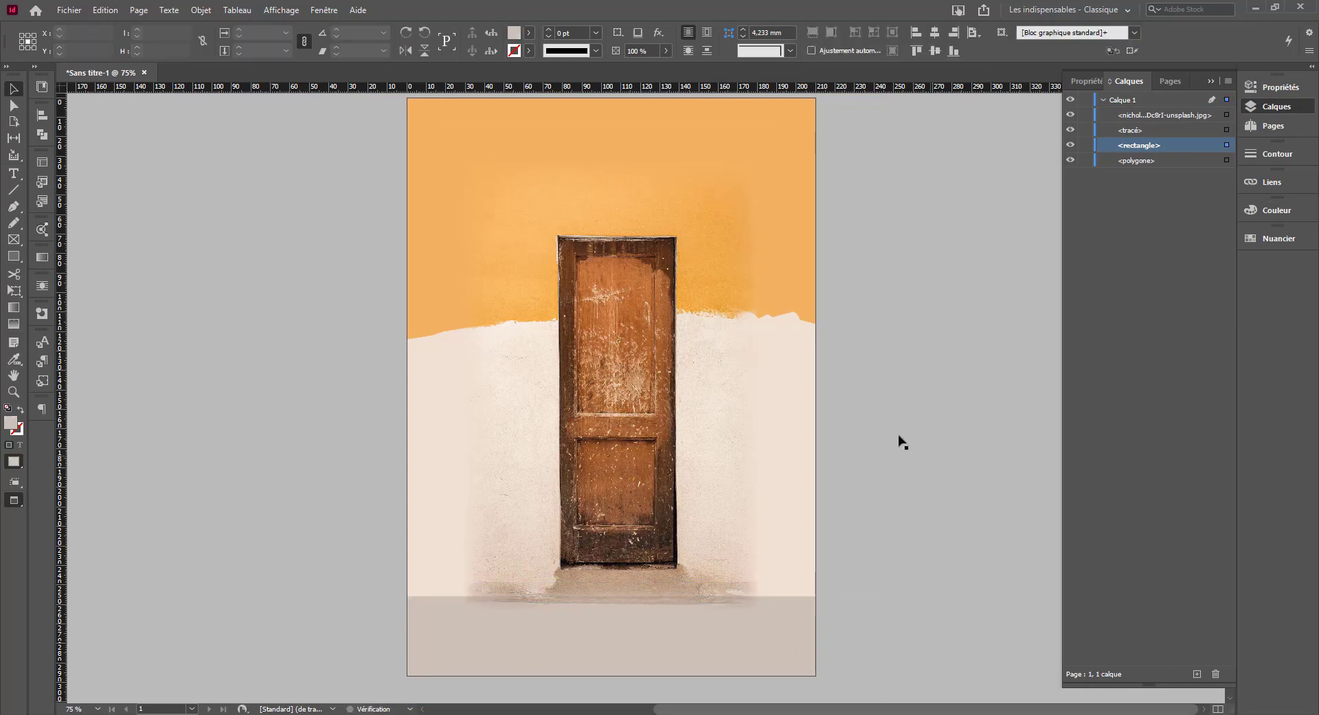
{"action": "left_click", "coordinate": [790, 632]}
{"action": "left_click_drag", "start_coordinate": [585, 447], "coordinate": [598, 400]}
{"action": "left_click", "coordinate": [947, 266]}
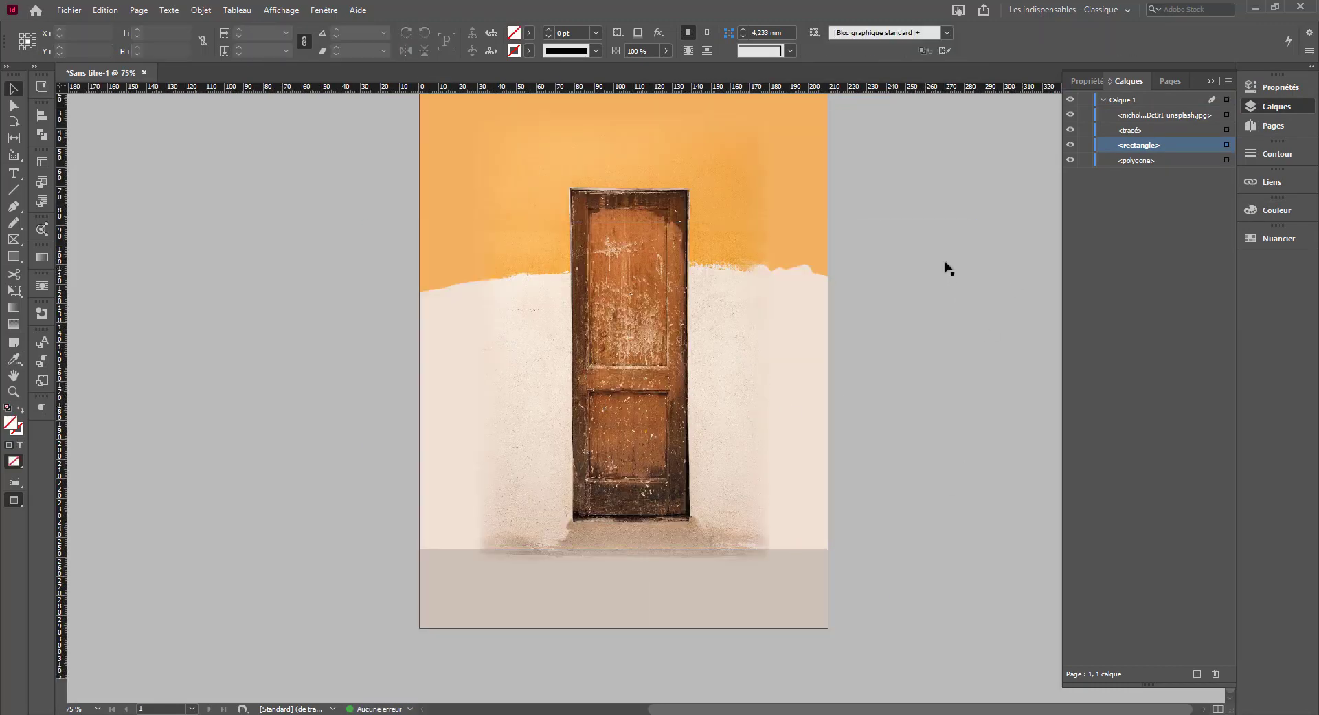
Display the effects for the door photo and review its object-level feather settings.
{"action": "left_click", "coordinate": [323, 10]}
{"action": "left_click", "coordinate": [371, 201]}
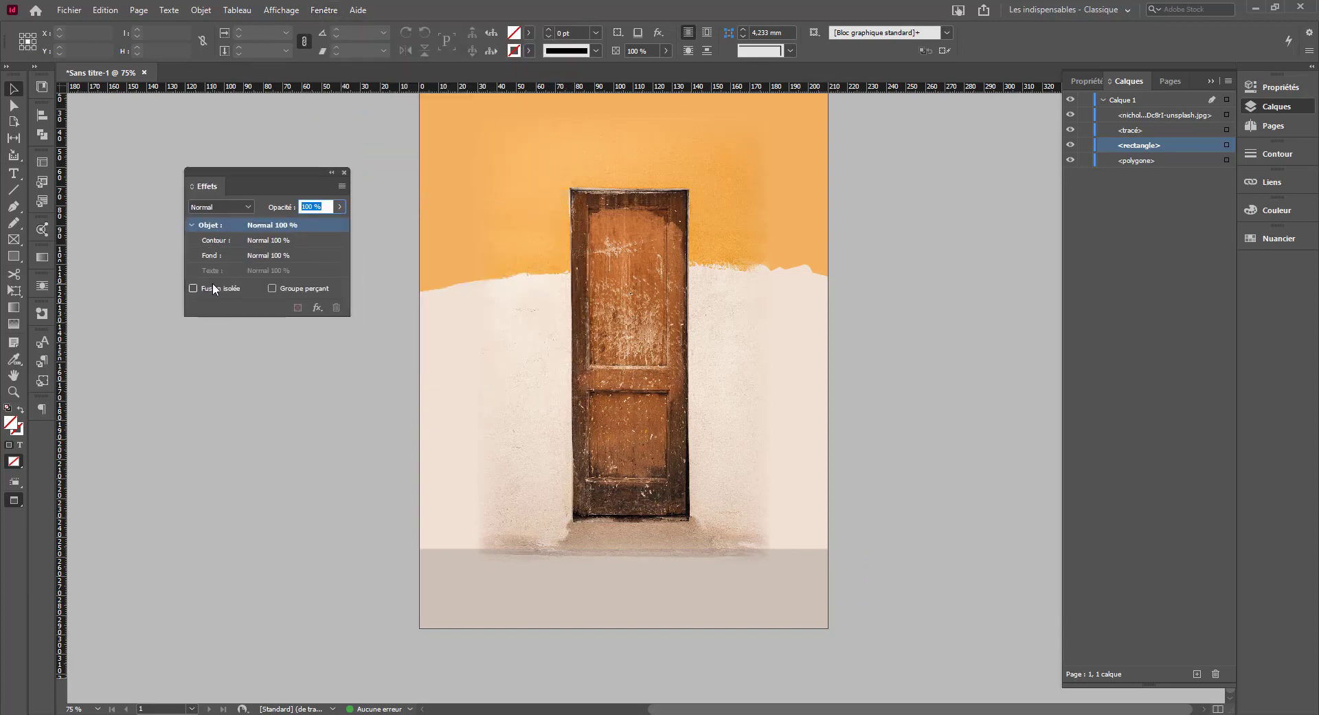
{"action": "left_click", "coordinate": [500, 303]}
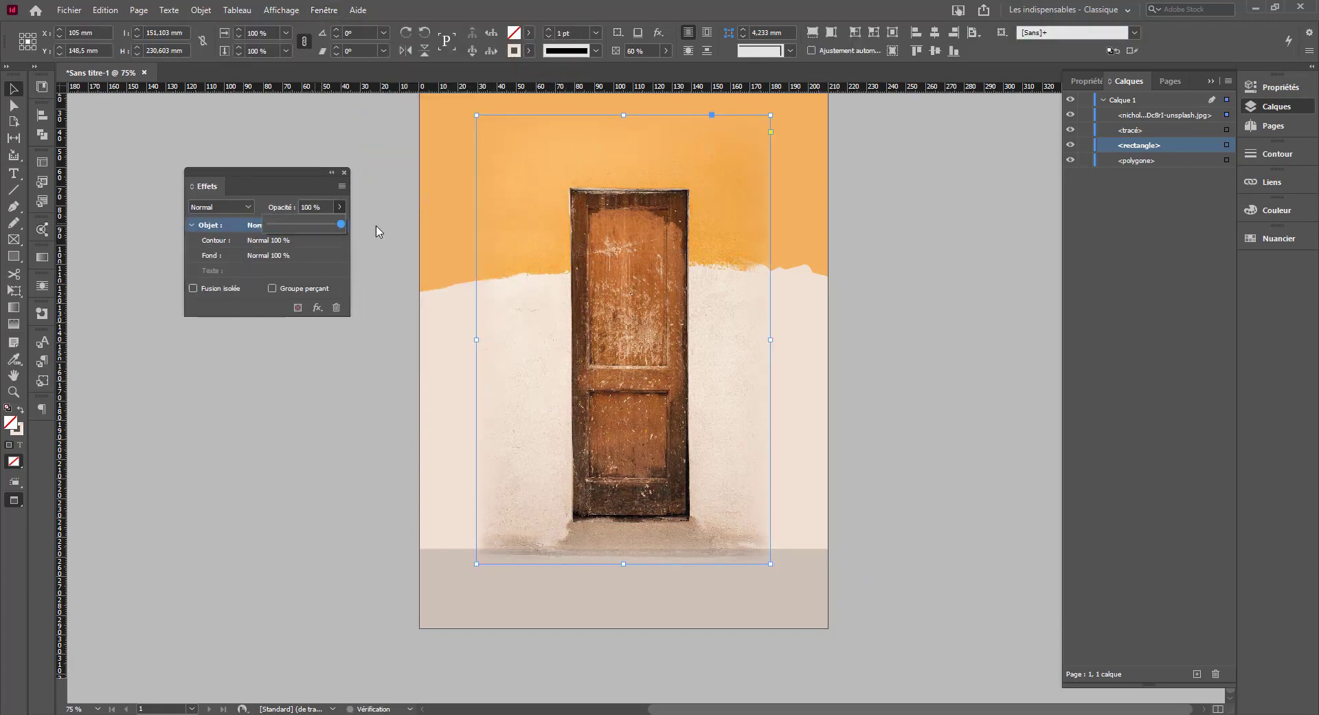
{"action": "double_click", "coordinate": [321, 225]}
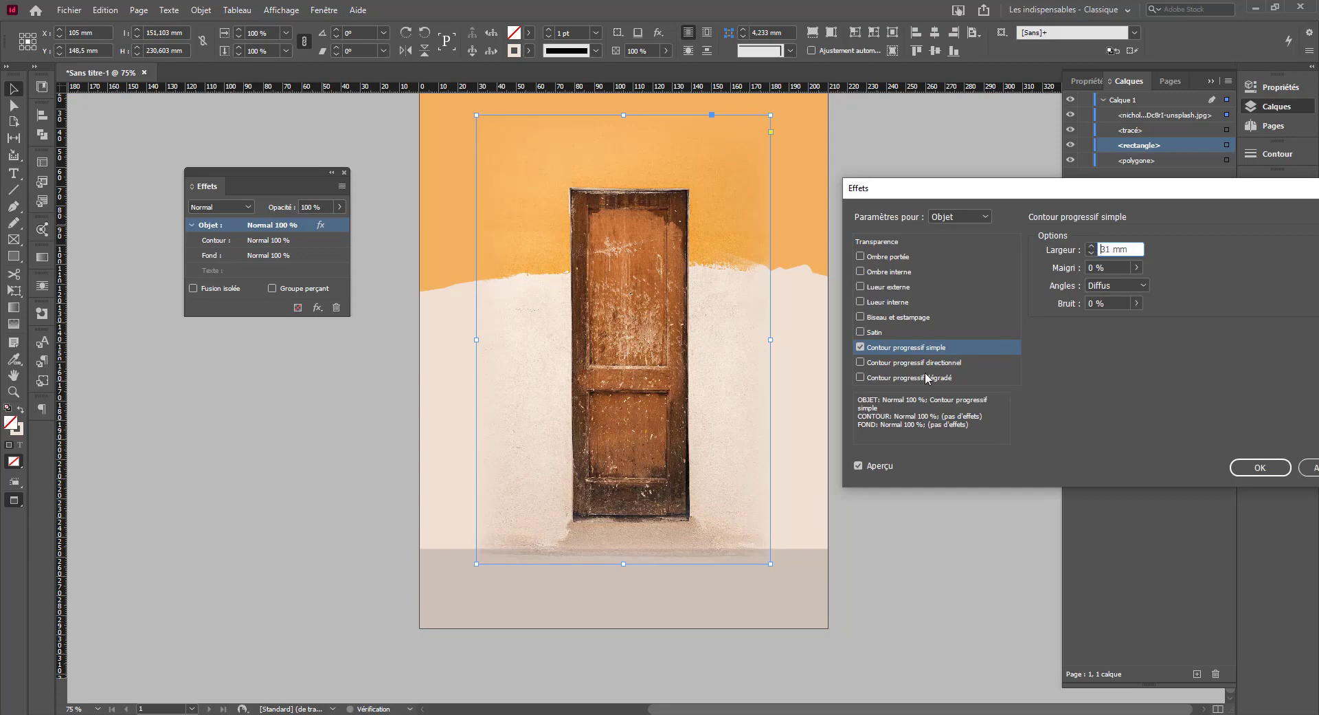
{"action": "left_click", "coordinate": [1261, 467]}
Try a linear Contour progressif dégradé at -90° on the photo's fill, with the gradient midpoint shifted toward the opaque end.
{"action": "left_click", "coordinate": [211, 255]}
{"action": "left_click", "coordinate": [316, 307]}
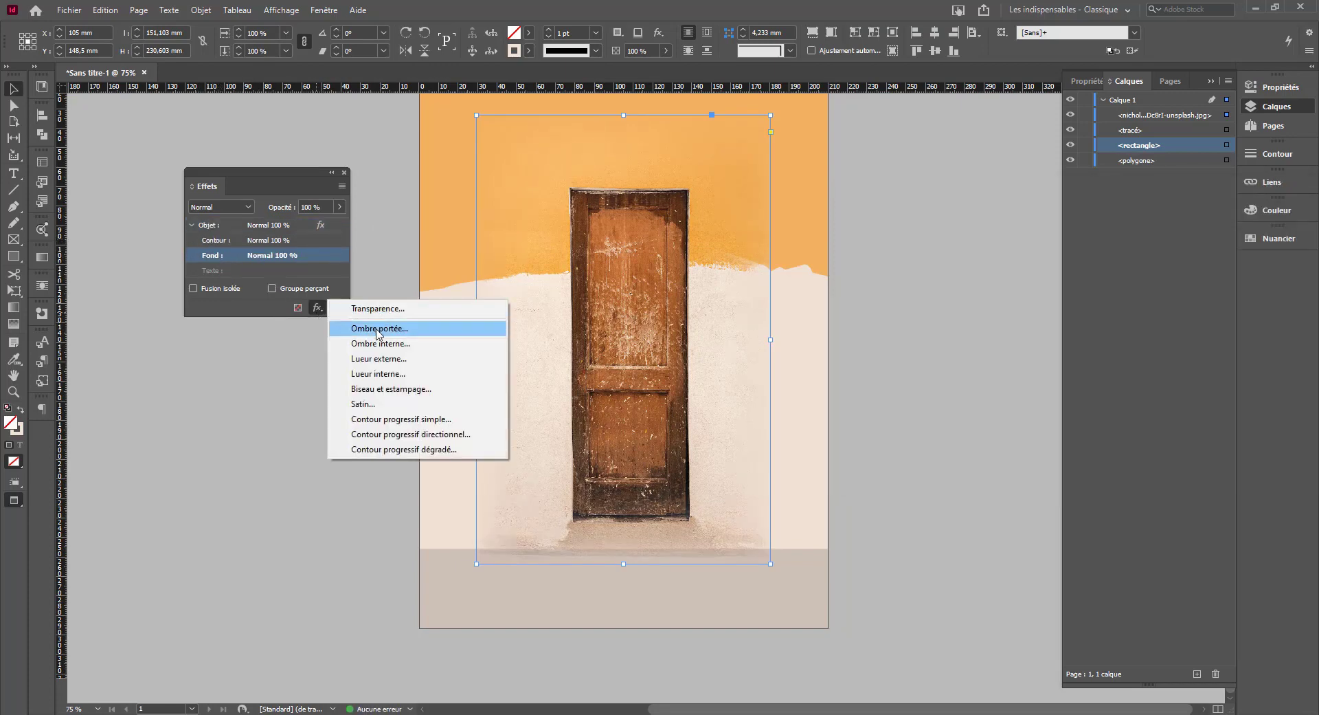
{"action": "left_click", "coordinate": [412, 453]}
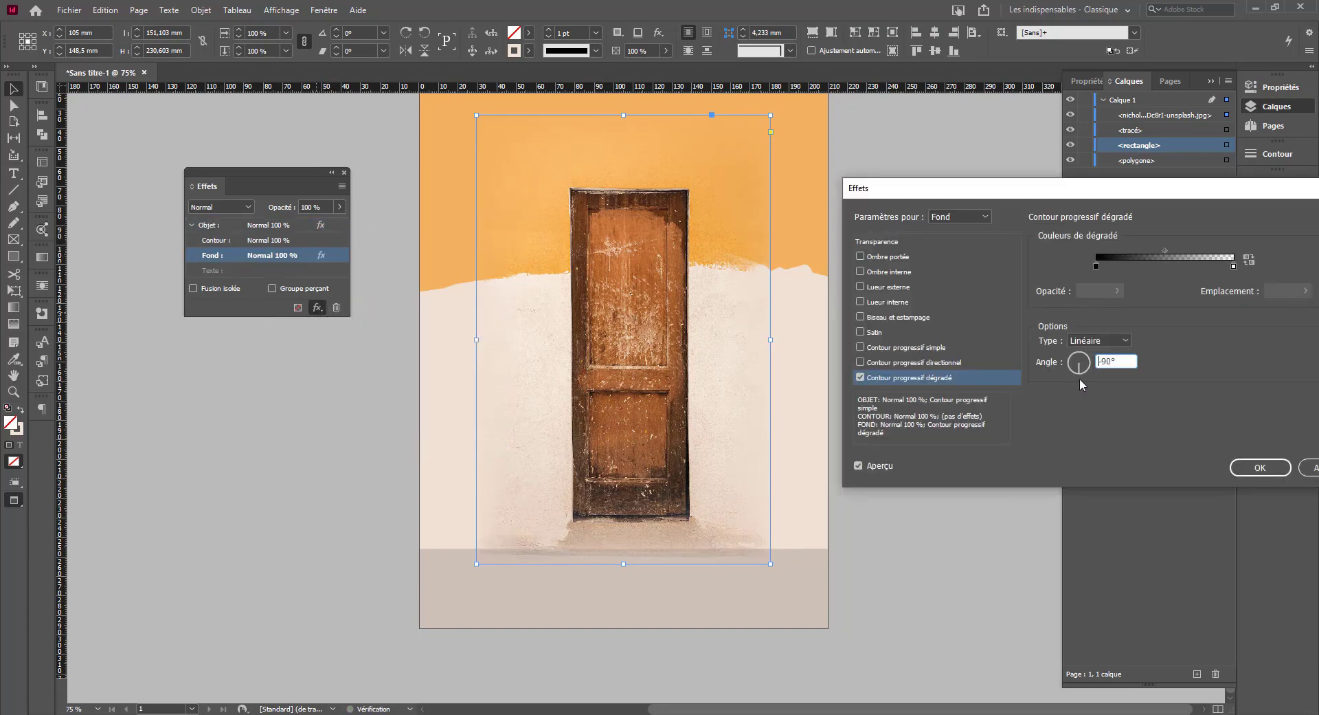
{"action": "left_click_drag", "start_coordinate": [1164, 250], "coordinate": [1132, 250]}
{"action": "left_click", "coordinate": [1260, 468]}
Apply a Contour progressif dégradé at -90° to the whole photo object and shift the gradient midpoint toward the transparent end.
{"action": "left_click", "coordinate": [209, 224]}
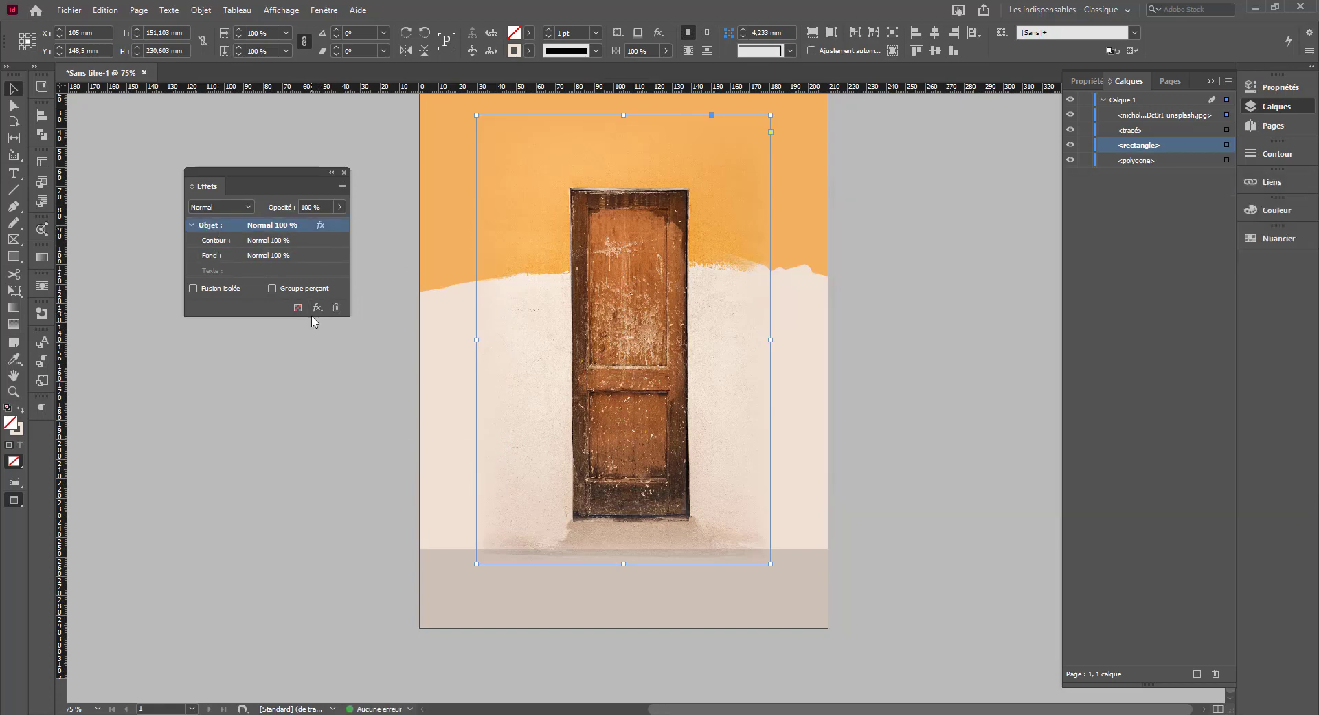
{"action": "left_click", "coordinate": [317, 307]}
{"action": "left_click", "coordinate": [405, 452]}
{"action": "type", "text": "-90"}
{"action": "left_click_drag", "start_coordinate": [1184, 251], "coordinate": [1232, 252]}
{"action": "left_click", "coordinate": [1260, 467]}
Raise the floor rectangle's upper edge to the base of the door.
{"action": "left_click", "coordinate": [764, 615]}
{"action": "left_click_drag", "start_coordinate": [646, 549], "coordinate": [645, 518]}
{"action": "left_click", "coordinate": [962, 560]}
{"action": "left_click", "coordinate": [701, 597]}
{"action": "left_click", "coordinate": [800, 484]}
{"action": "scroll", "coordinate": [864, 519], "scroll_direction": "up", "scroll_amount": 3}
{"action": "scroll", "coordinate": [868, 516], "scroll_direction": "down", "scroll_amount": 2}
{"action": "scroll", "coordinate": [868, 512], "scroll_direction": "down", "scroll_amount": 1}
{"action": "left_click", "coordinate": [881, 166]}
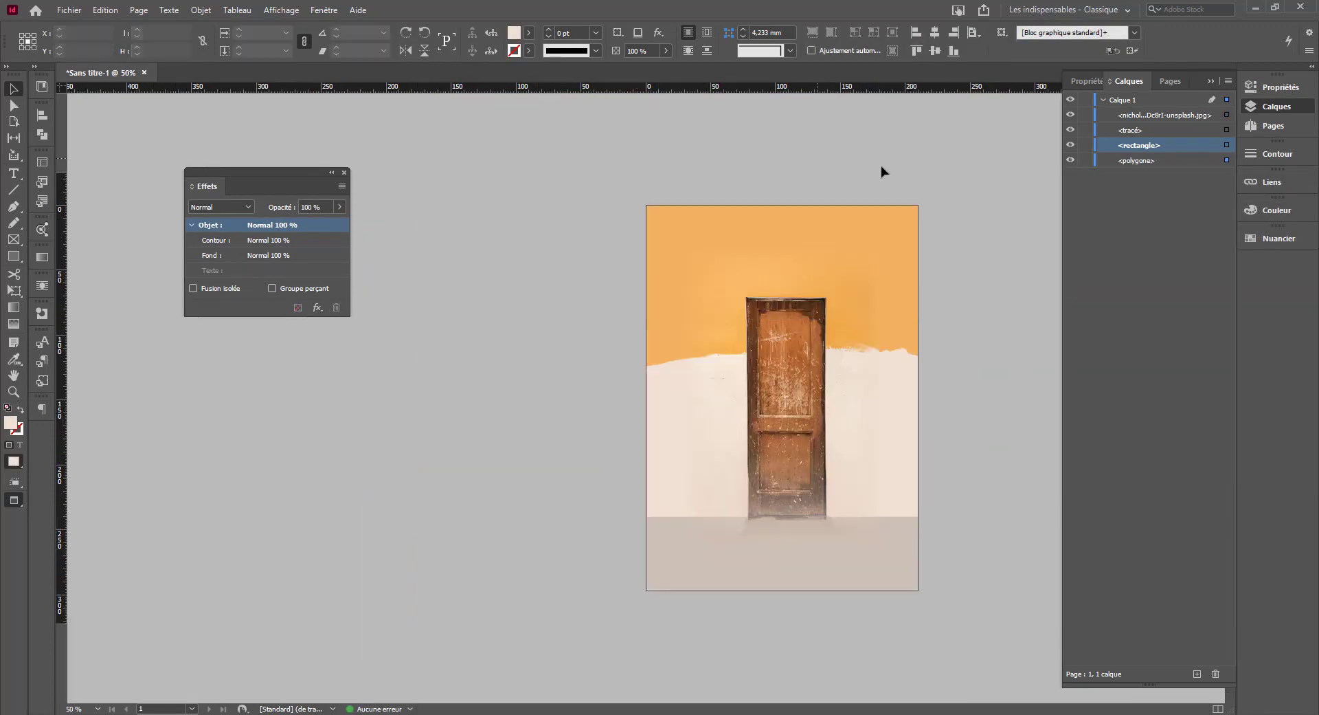
Save the document as an InDesign 2020 file in the tuto\Indesign folder on the Data (D:) drive.
{"action": "key", "text": "ctrl+s"}
{"action": "key", "text": "Escape"}
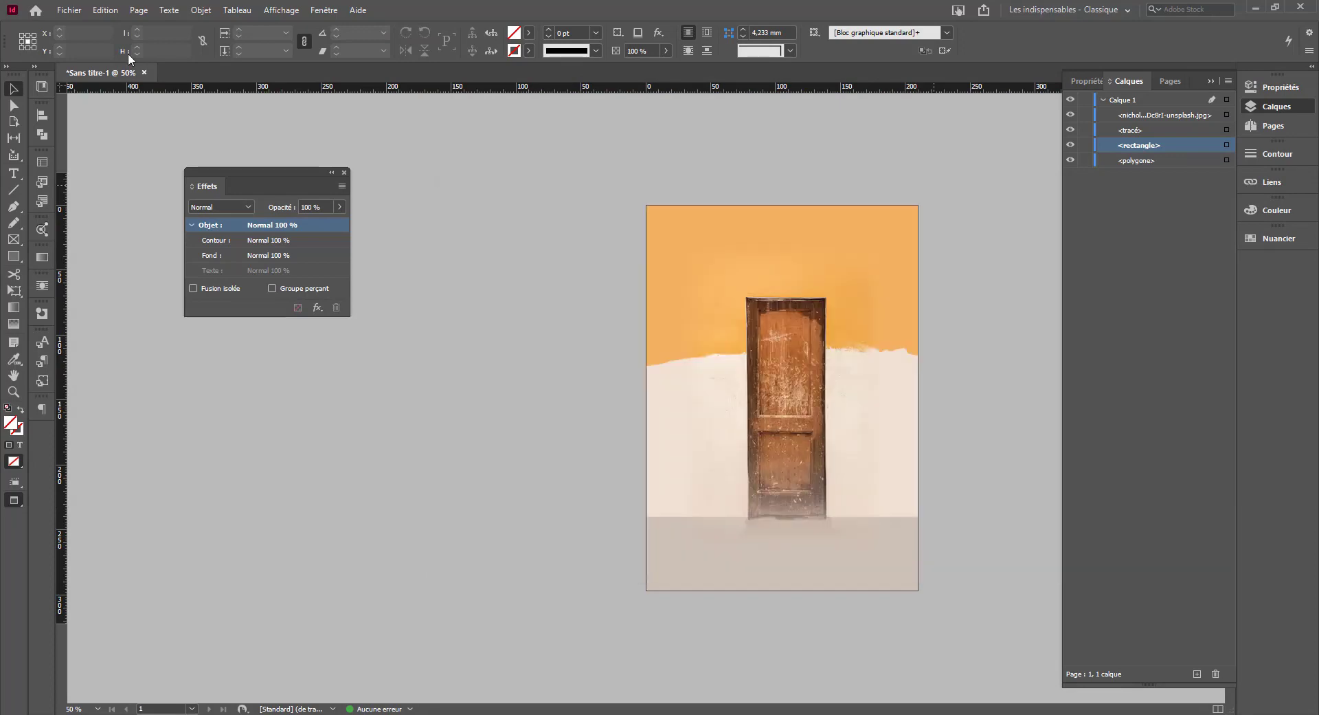
{"action": "left_click", "coordinate": [69, 9]}
{"action": "left_click", "coordinate": [99, 411]}
{"action": "left_click", "coordinate": [677, 382]}
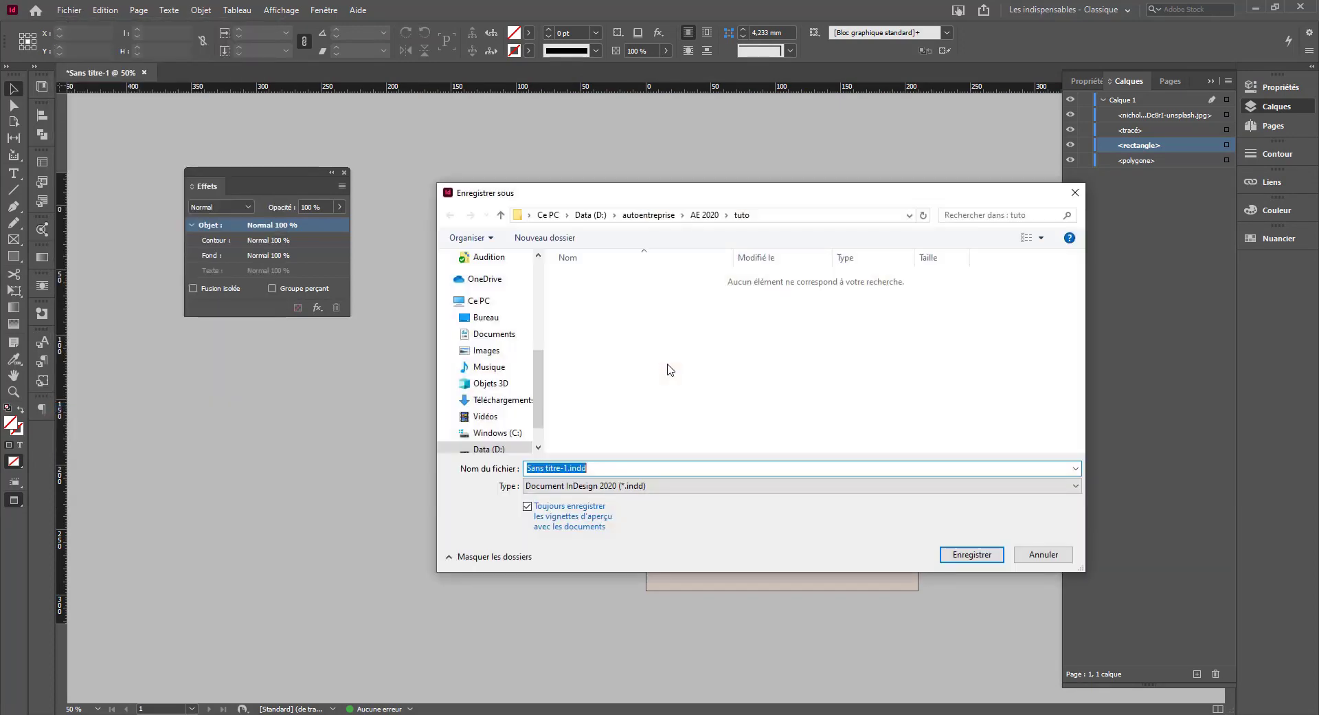
{"action": "left_click", "coordinate": [656, 215]}
{"action": "left_click", "coordinate": [582, 216]}
{"action": "double_click", "coordinate": [600, 331]}
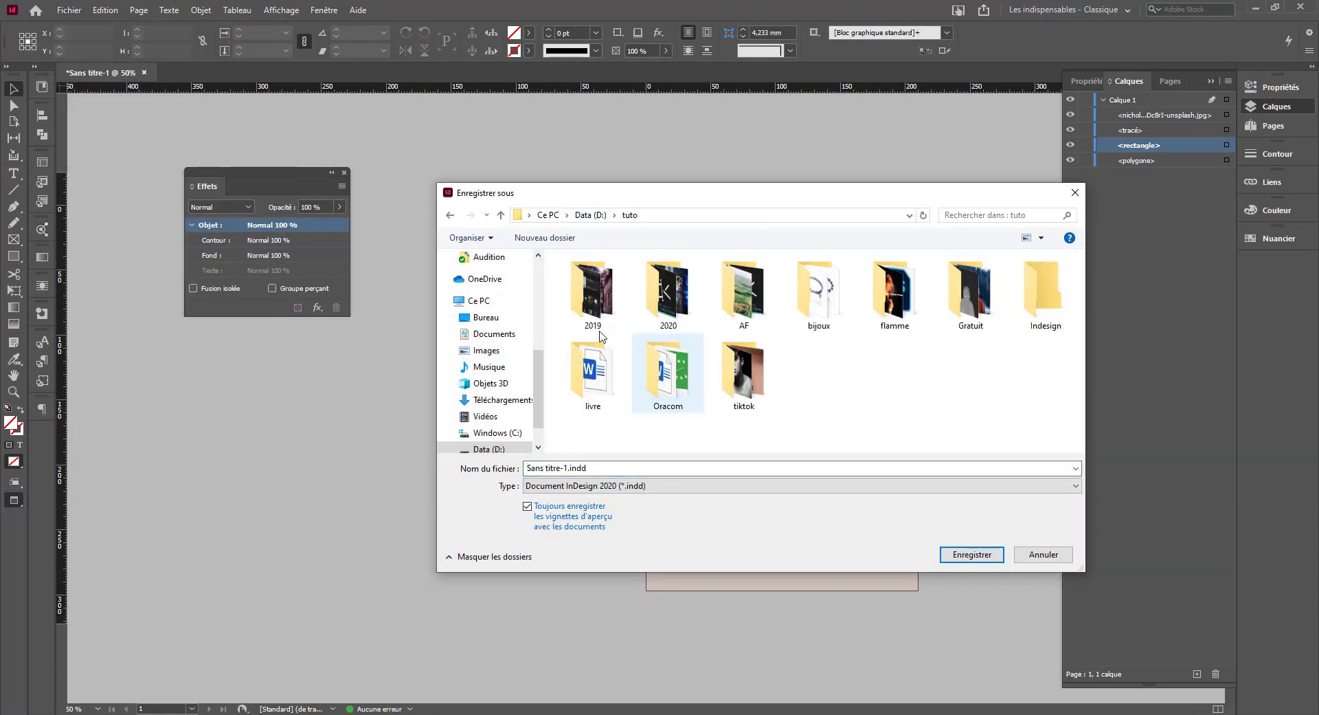
{"action": "double_click", "coordinate": [1048, 291]}
{"action": "left_click", "coordinate": [704, 465]}
{"action": "key", "text": "Return"}
{"action": "key", "text": "Return"}
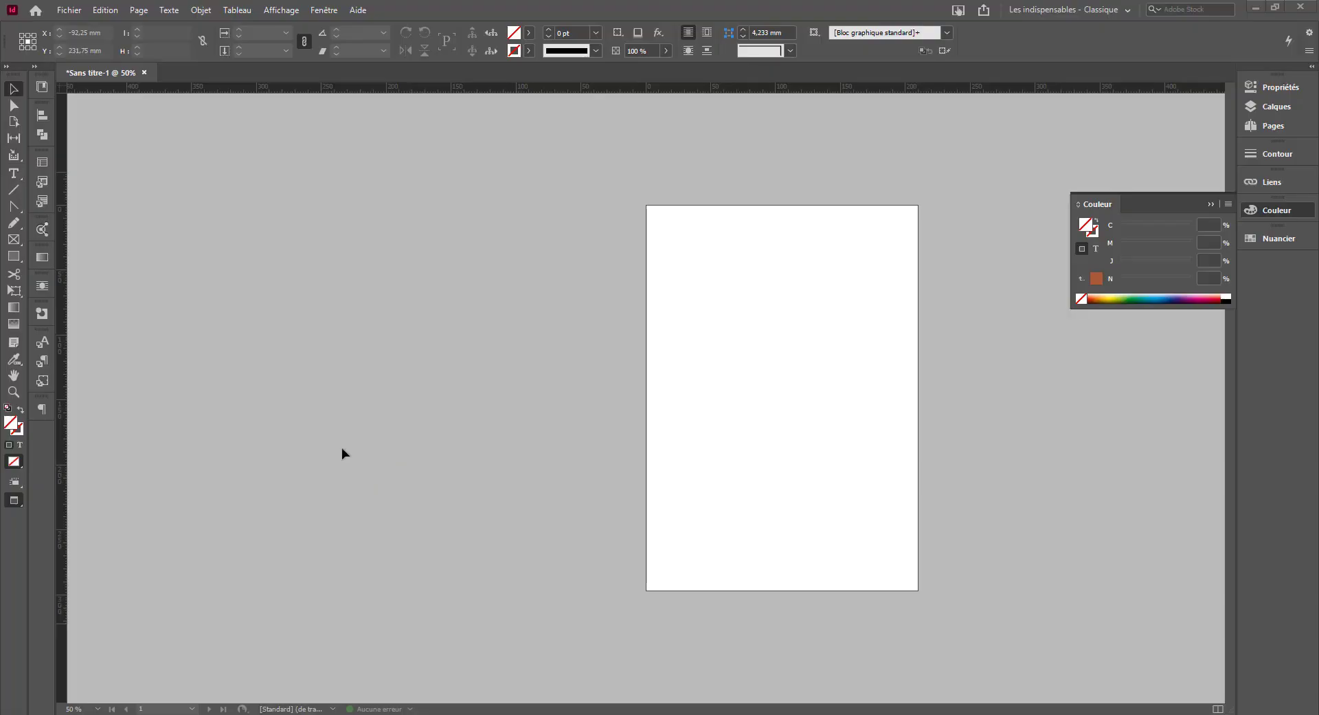
Show the margins of the blank page and draw a rectangular image frame about 151 × 230 mm inside them.
{"action": "key", "text": "w"}
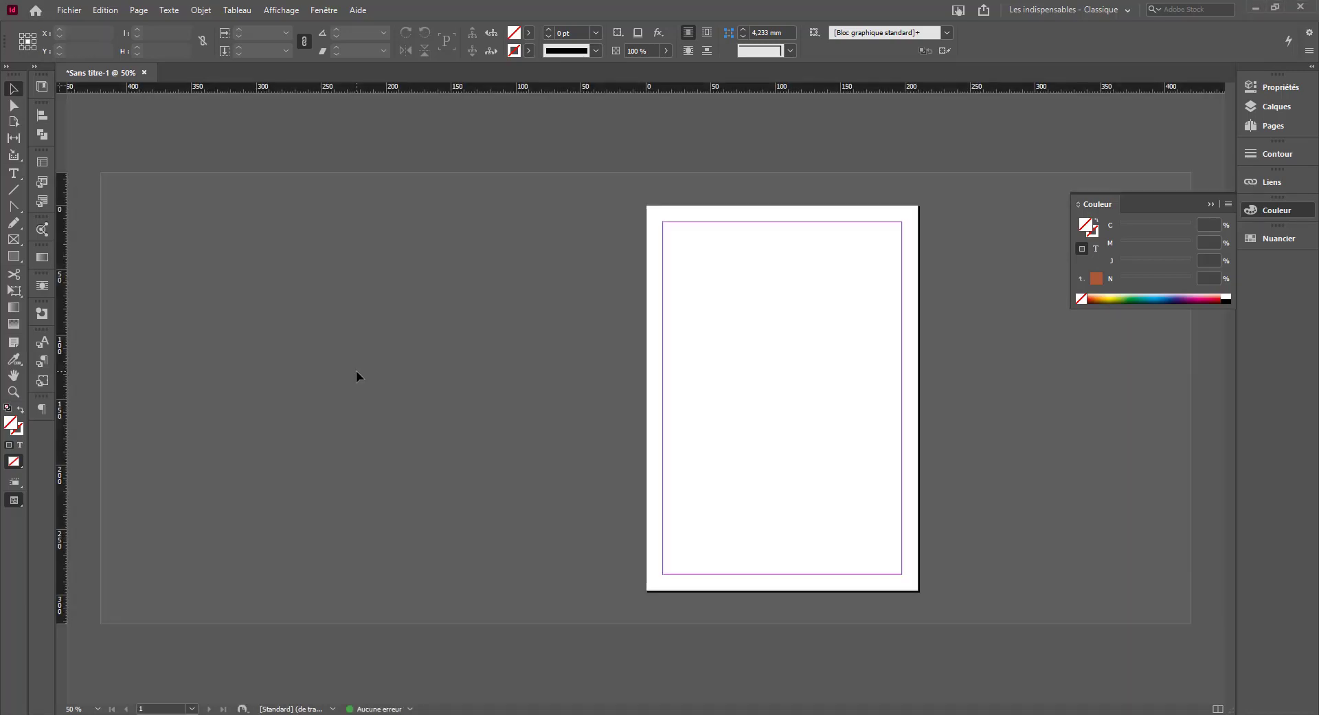
{"action": "left_click", "coordinate": [10, 240]}
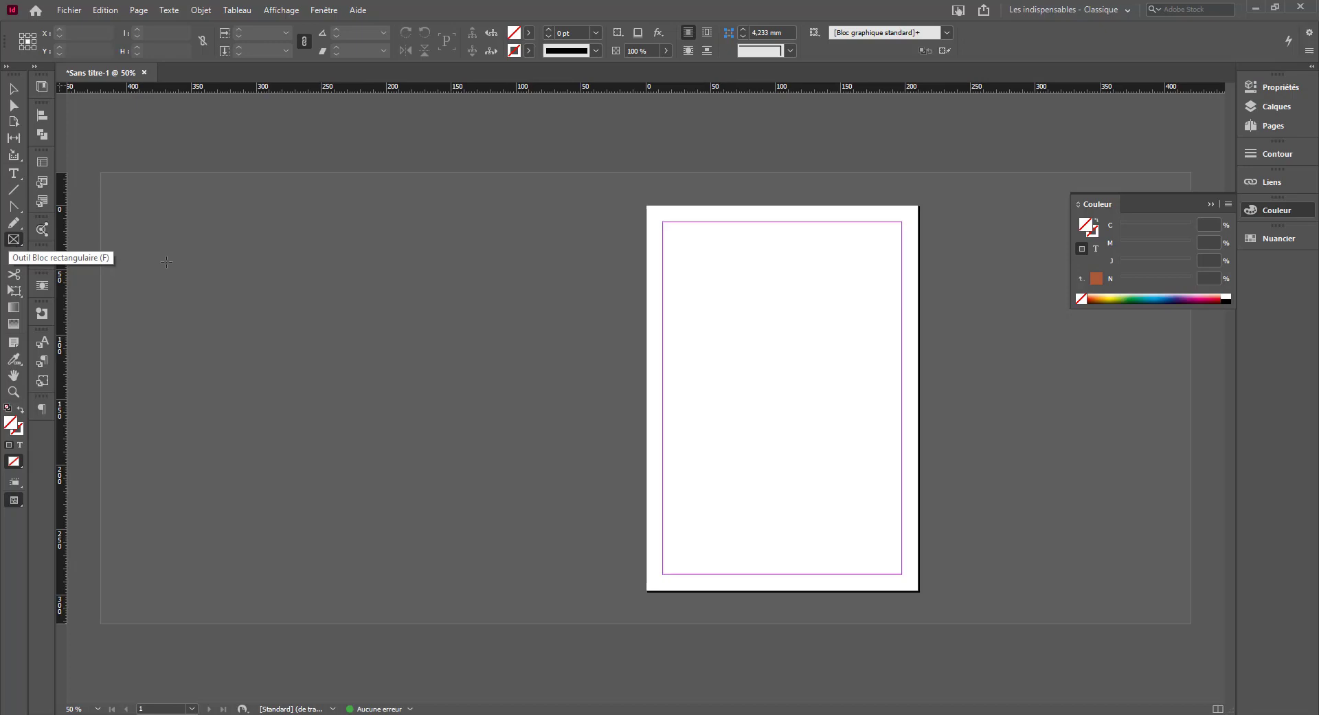
{"action": "left_click_drag", "start_coordinate": [684, 245], "coordinate": [880, 544]}
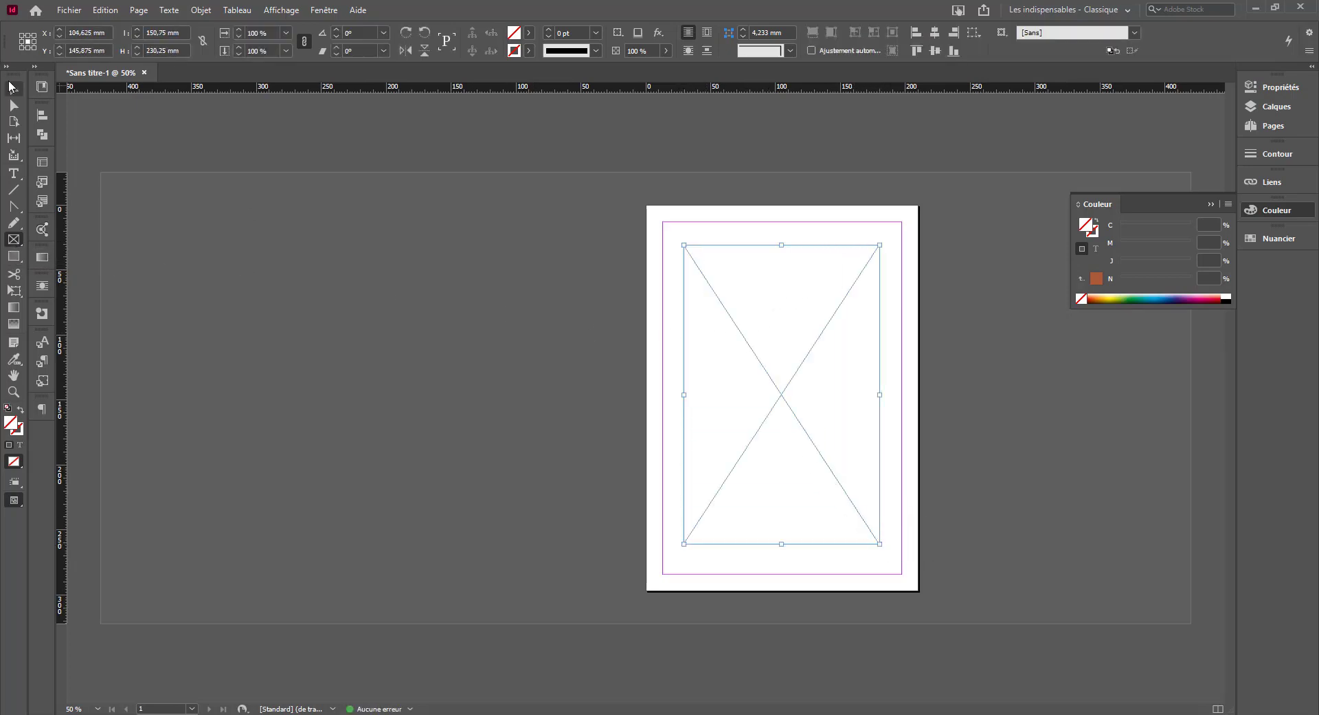
Align the image frame to the page, centring it both horizontally and vertically.
{"action": "key", "text": "v"}
{"action": "left_click", "coordinate": [973, 34]}
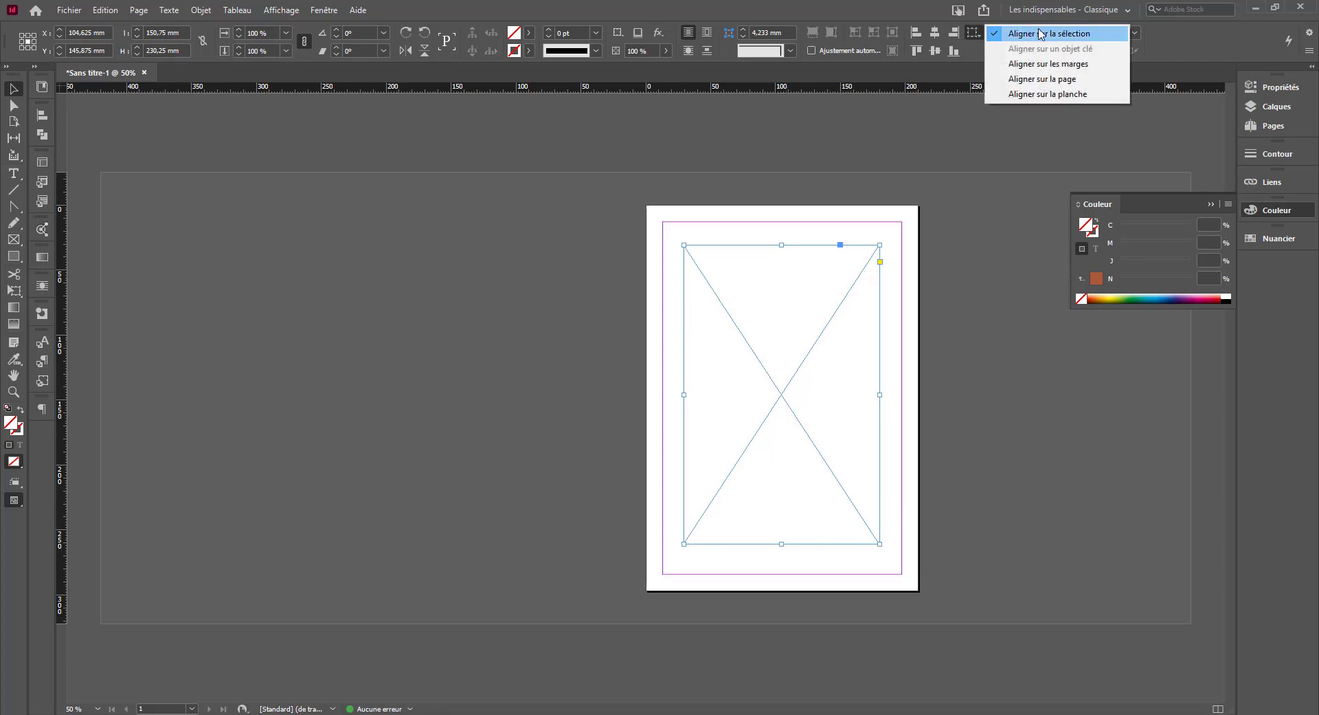
{"action": "left_click", "coordinate": [1030, 81]}
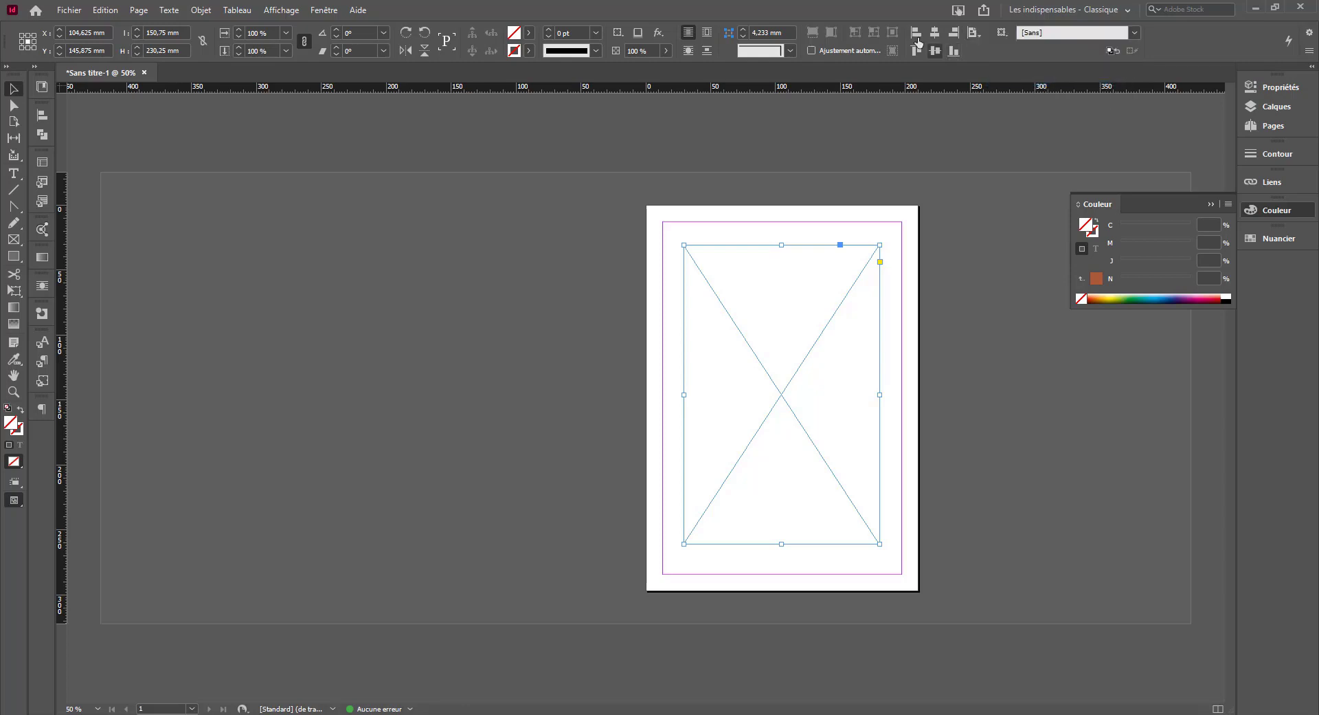
{"action": "left_click", "coordinate": [323, 10]}
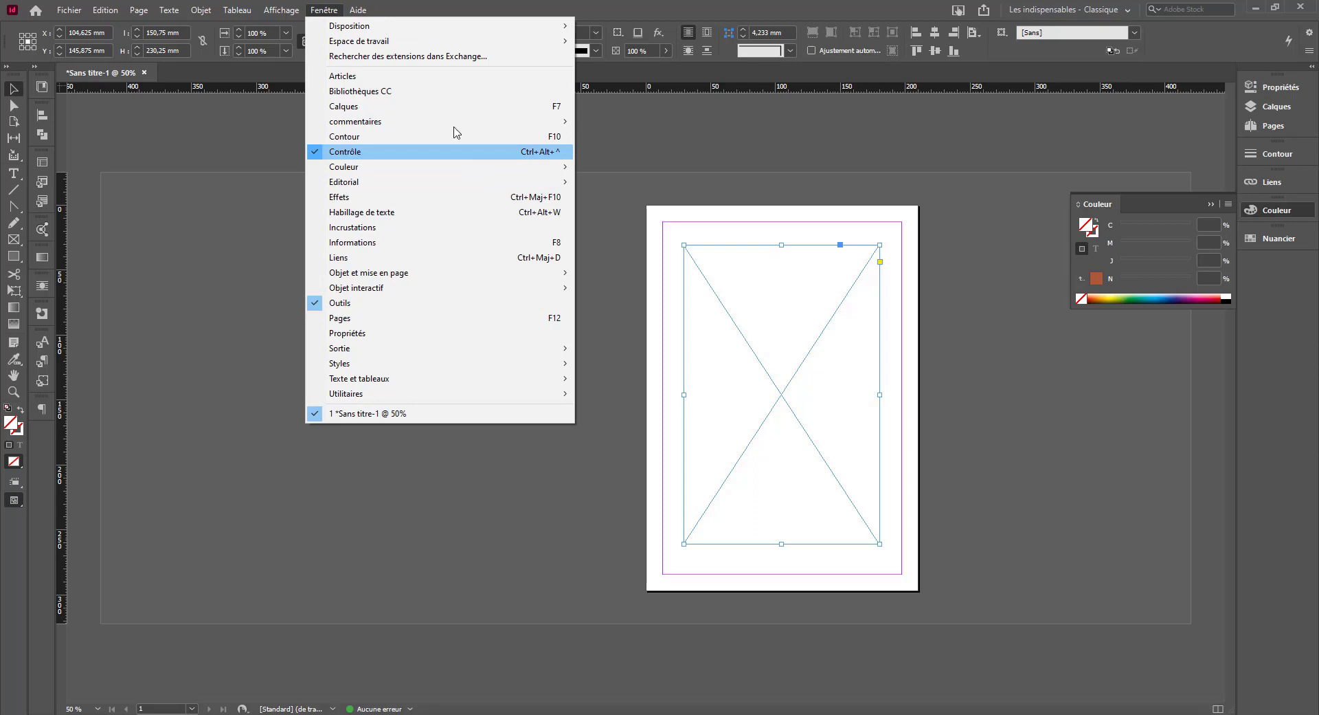
{"action": "left_click", "coordinate": [976, 34]}
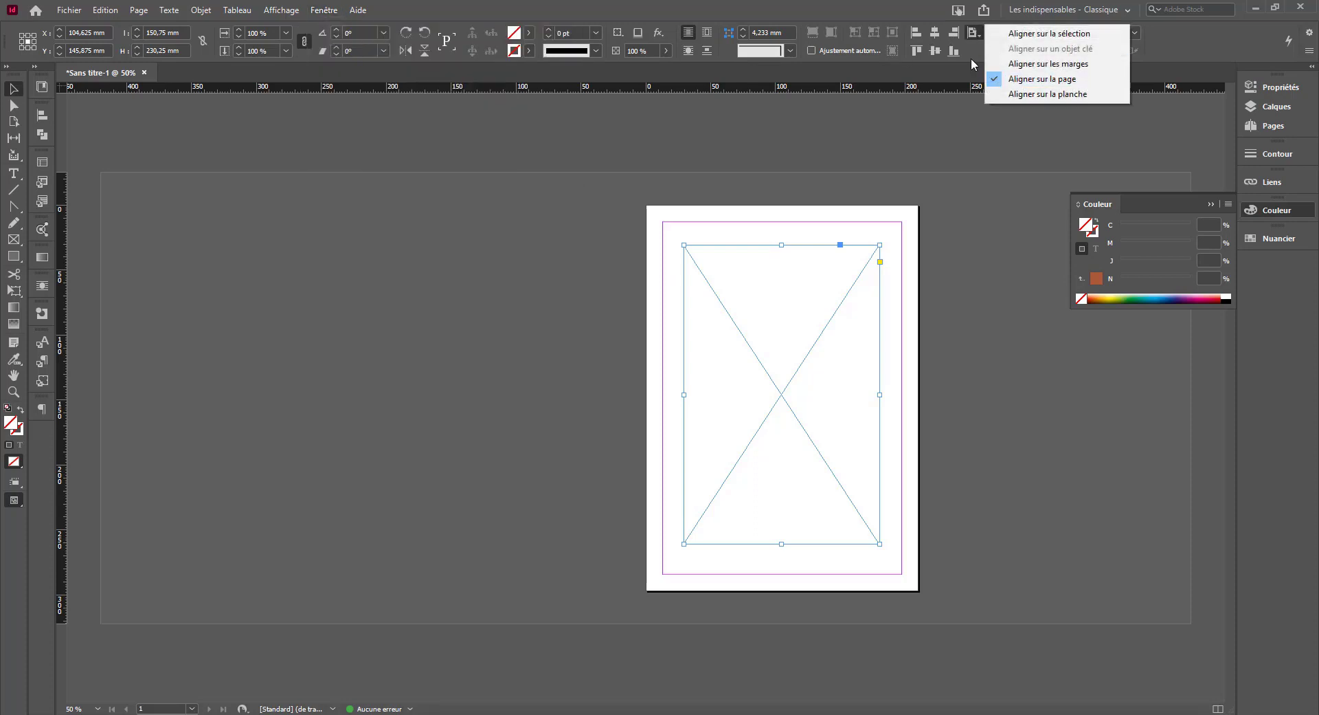
{"action": "left_click", "coordinate": [935, 33]}
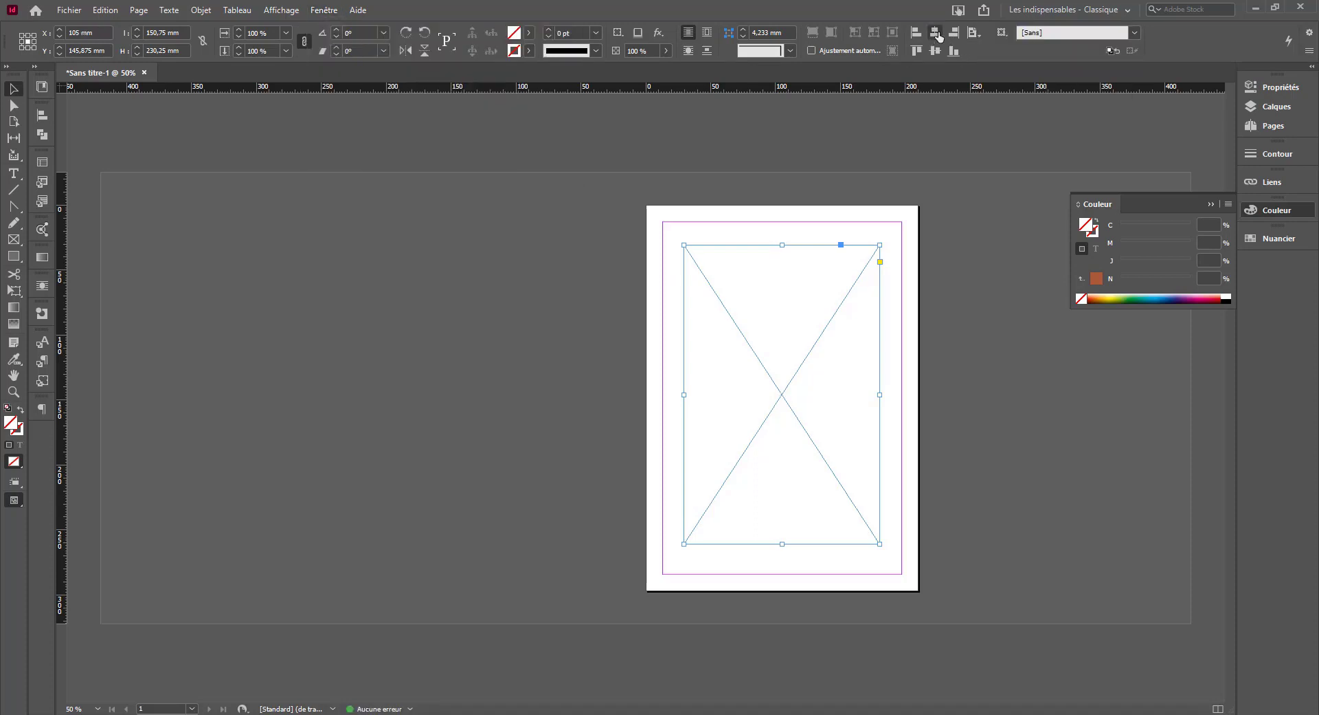
{"action": "left_click", "coordinate": [935, 51]}
{"action": "left_click", "coordinate": [995, 430]}
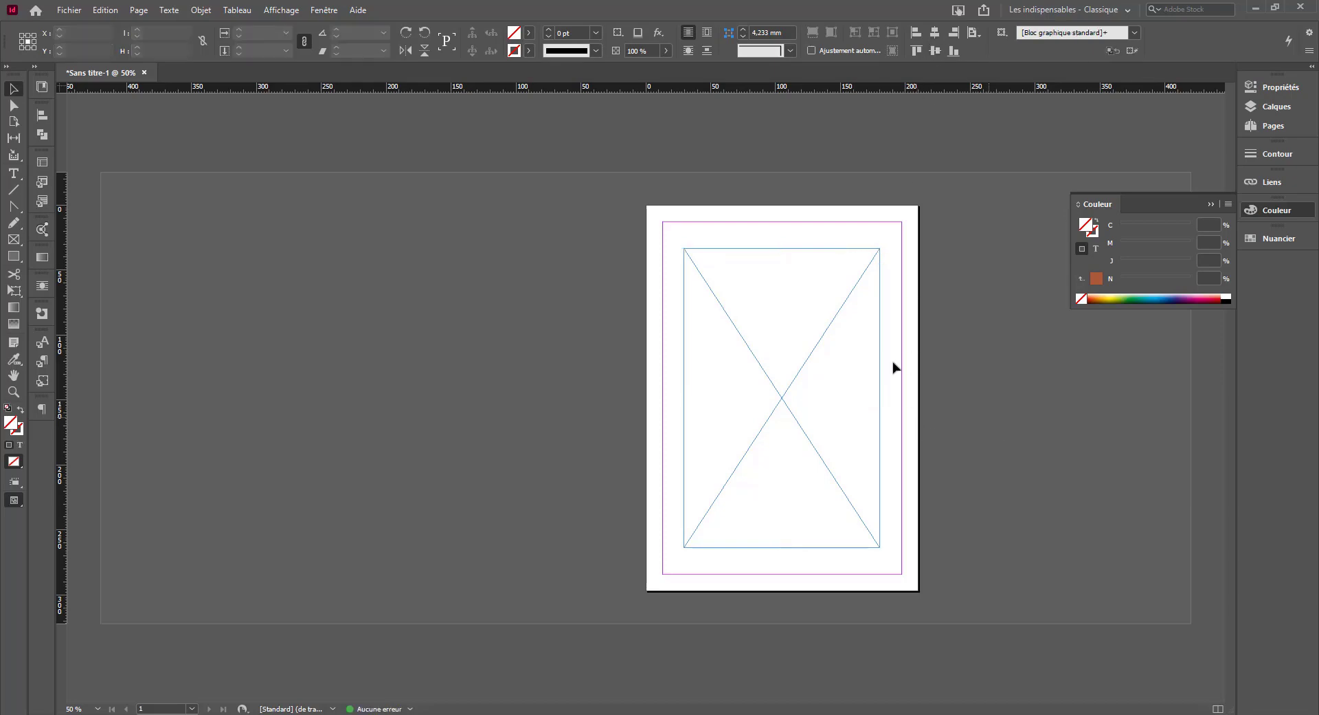
Place nicholas-beel-8wO-kTDc8rI-unsplash.jpg from the Data (D:) drive into the image frame.
{"action": "left_click", "coordinate": [774, 364]}
{"action": "key", "text": "ctrl+d"}
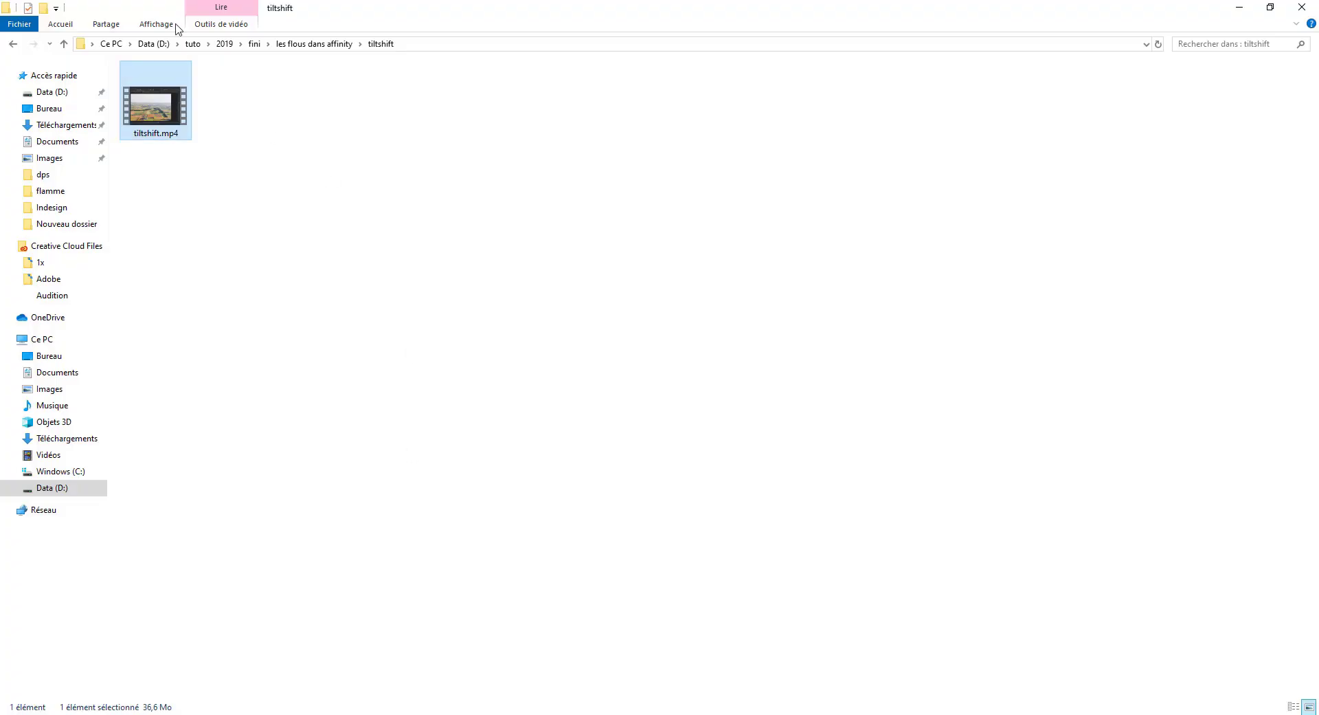
{"action": "left_click", "coordinate": [195, 43]}
{"action": "left_click", "coordinate": [165, 43]}
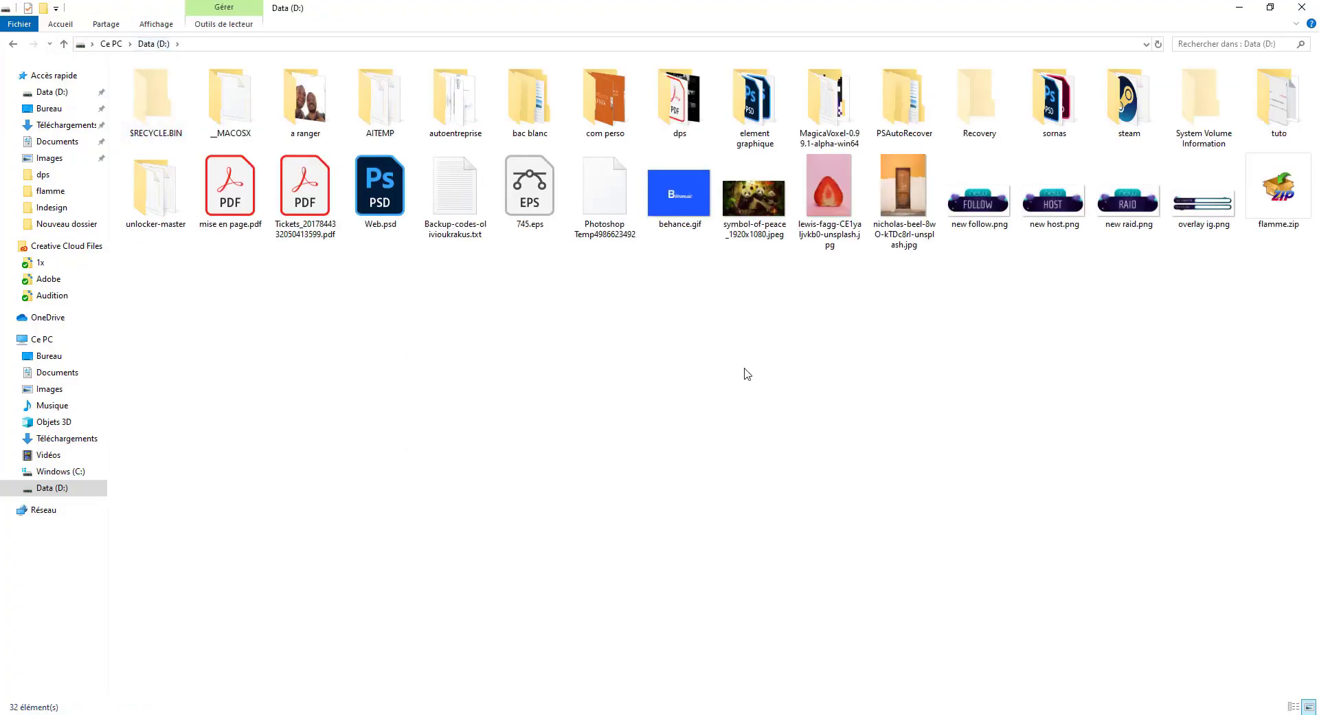
{"action": "left_click_drag", "start_coordinate": [901, 199], "coordinate": [753, 402]}
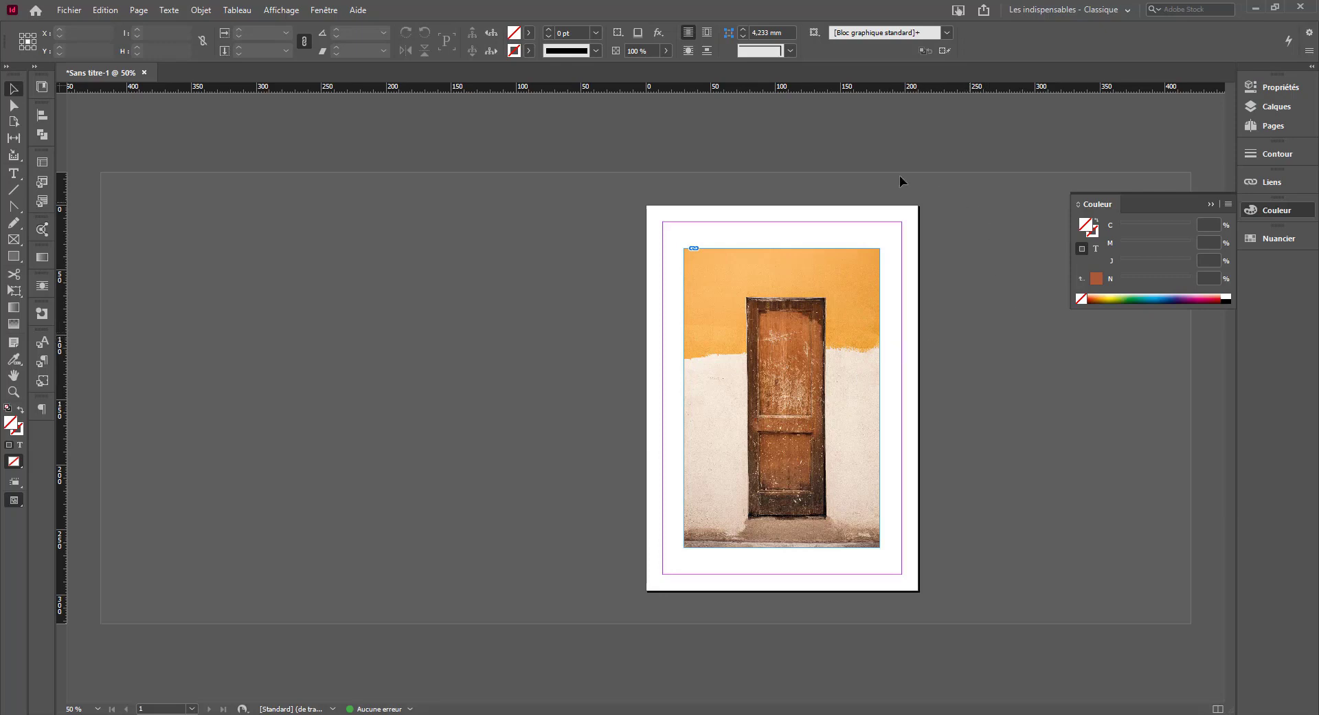
Draw a Pen path from the photo's left paint line past the page's left edge and around the page top to beyond the right edge.
{"action": "left_click", "coordinate": [19, 207]}
{"action": "left_click", "coordinate": [62, 225]}
{"action": "left_click", "coordinate": [686, 358]}
{"action": "left_click", "coordinate": [642, 366]}
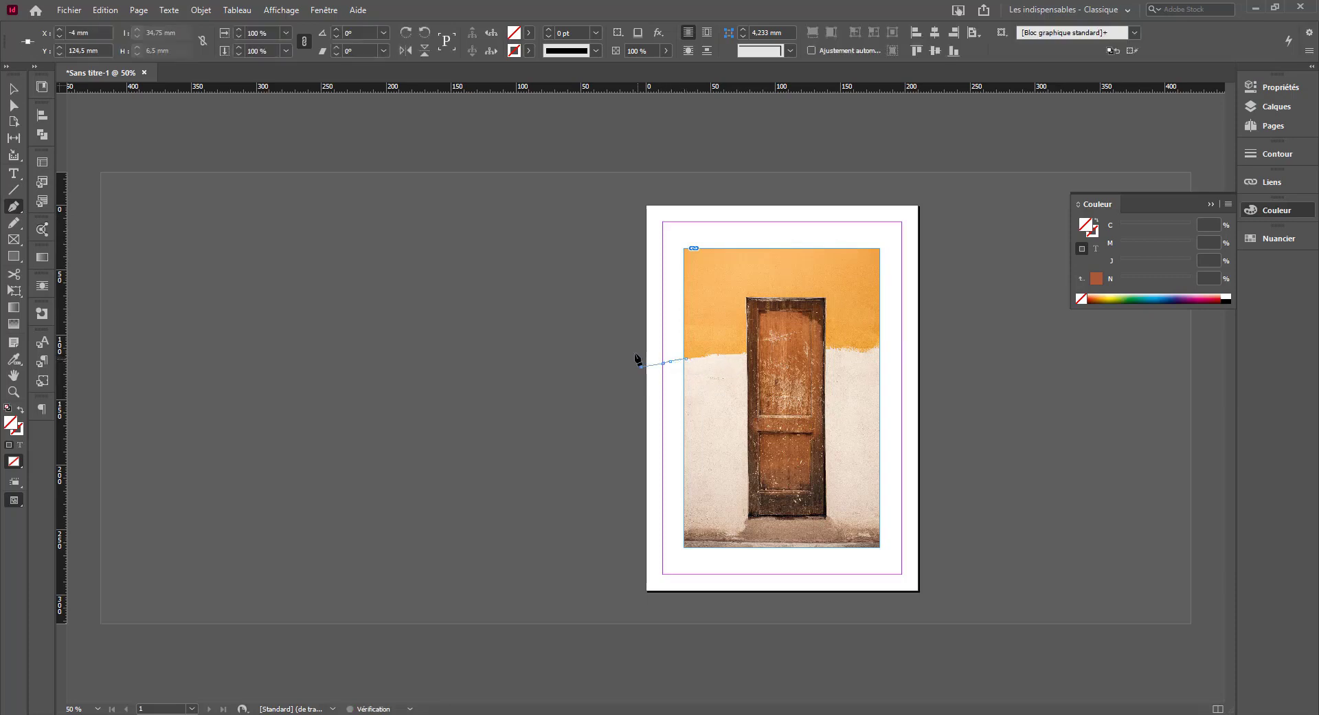
{"action": "left_click", "coordinate": [635, 353]}
{"action": "left_click", "coordinate": [599, 220]}
{"action": "left_click", "coordinate": [653, 185]}
{"action": "left_click", "coordinate": [934, 185]}
{"action": "left_click", "coordinate": [974, 207]}
{"action": "left_click", "coordinate": [975, 309]}
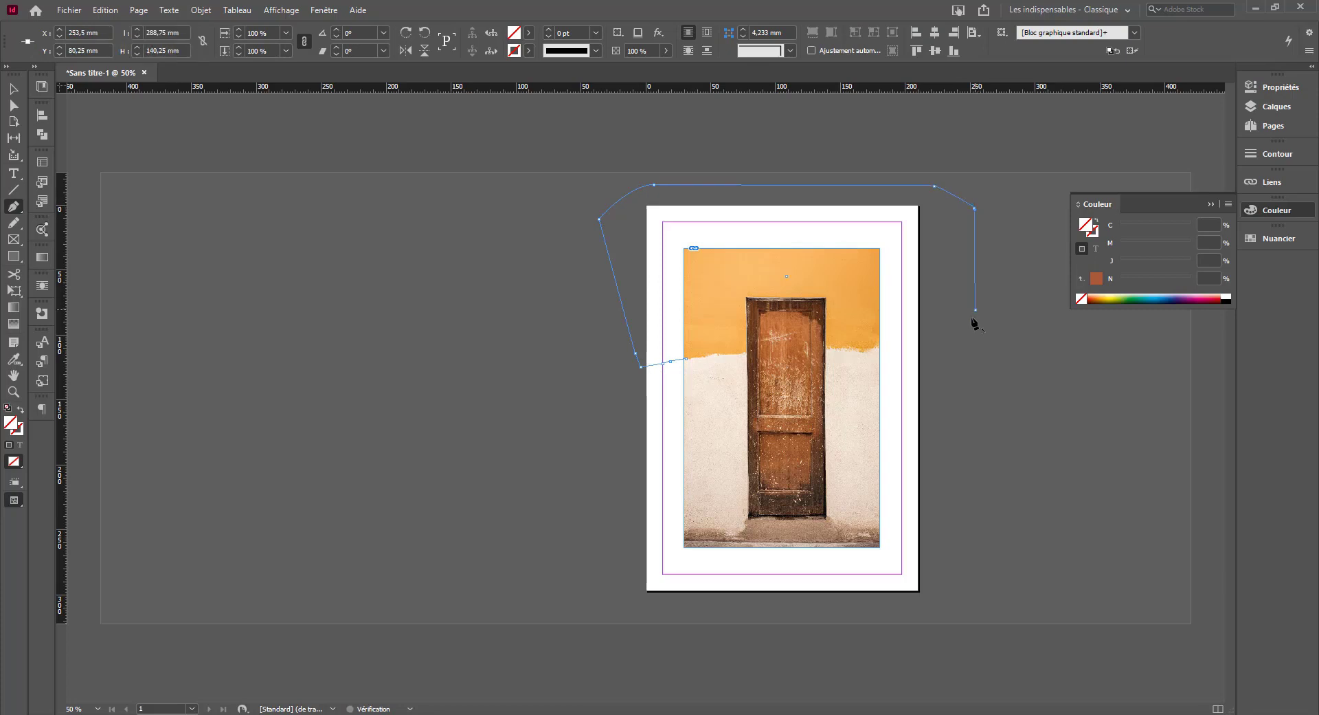
Continue the path along the right paint line and close it over the photo as a shape about 289.5 × 140 mm.
{"action": "left_click", "coordinate": [951, 364]}
{"action": "left_click", "coordinate": [900, 349]}
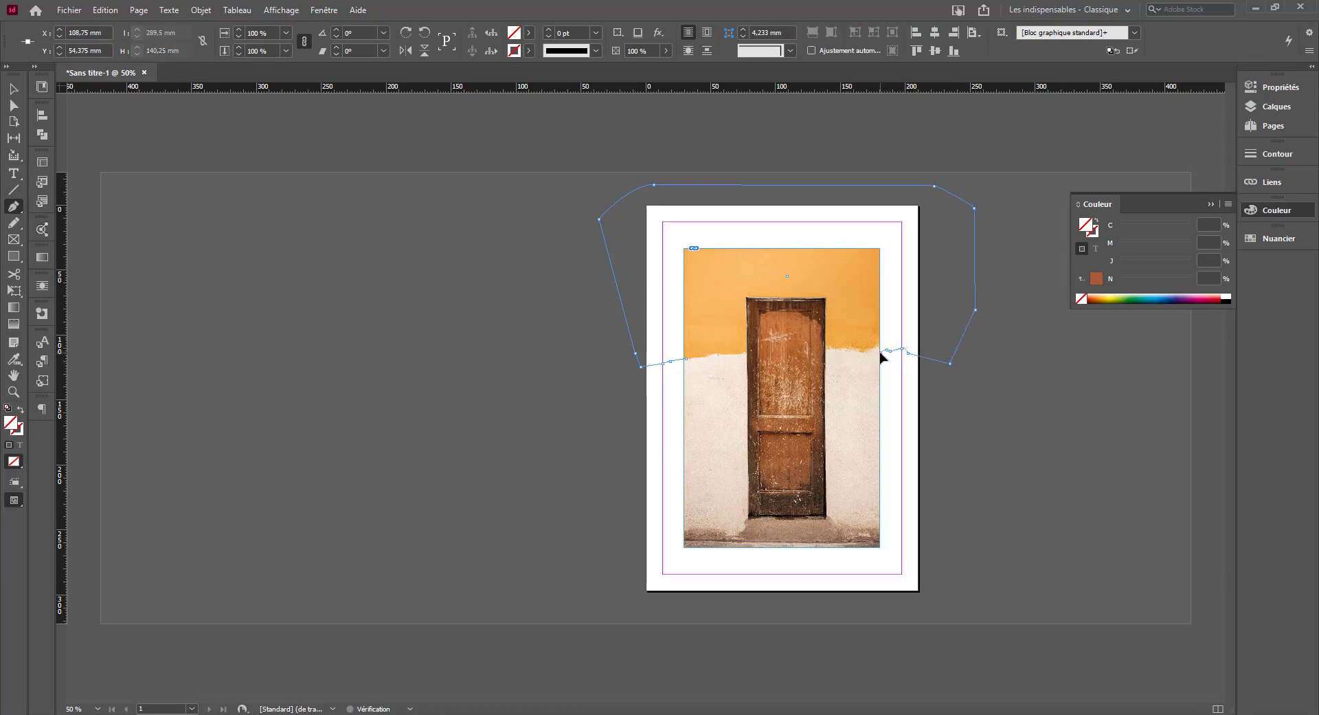
{"action": "left_click", "coordinate": [878, 351]}
{"action": "left_click", "coordinate": [867, 302]}
{"action": "left_click", "coordinate": [662, 336]}
{"action": "key", "text": "ctrl+z"}
{"action": "left_click", "coordinate": [686, 359]}
{"action": "key", "text": "v"}
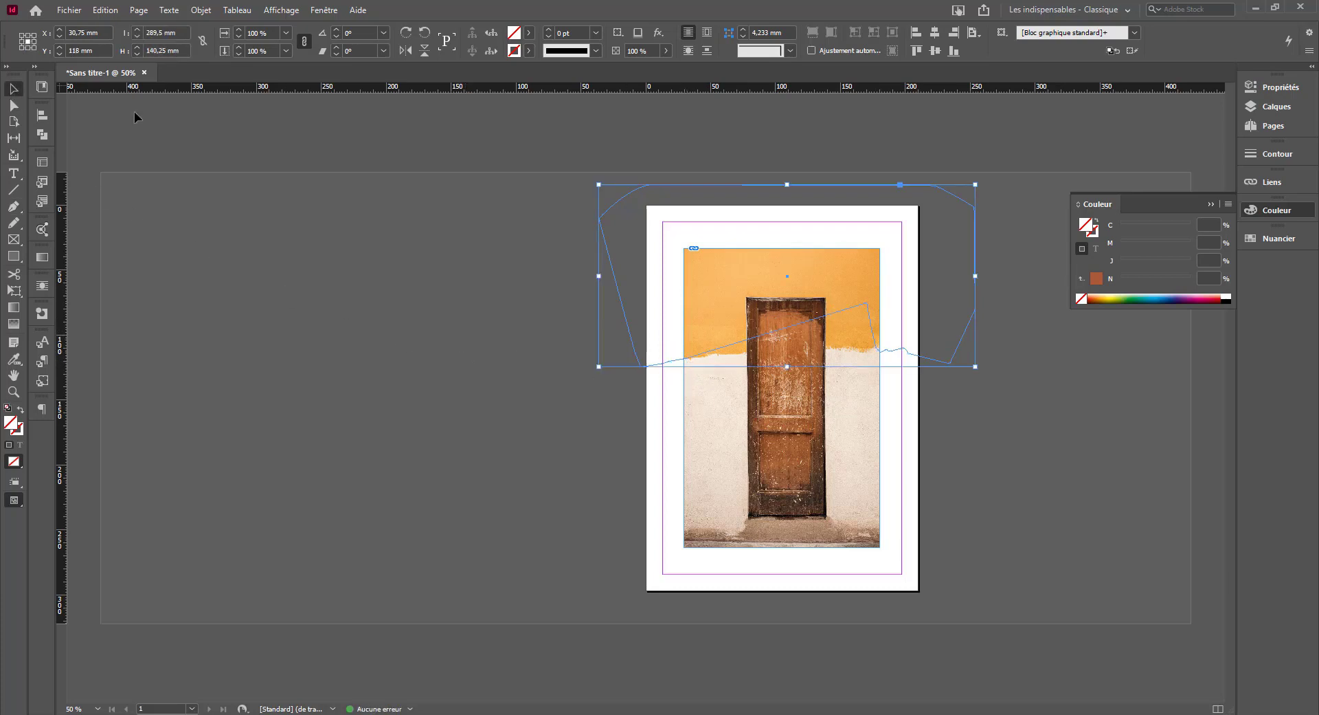
{"action": "left_click", "coordinate": [13, 359]}
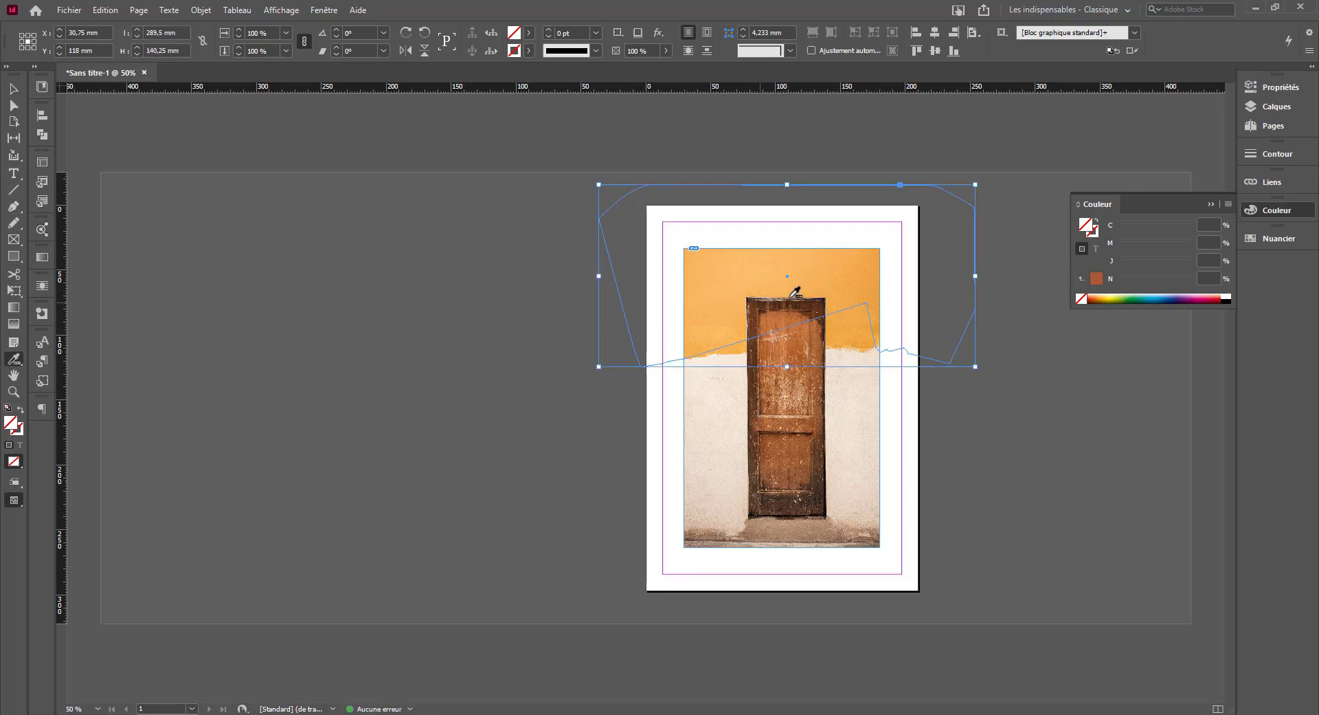
{"action": "left_click", "coordinate": [716, 279]}
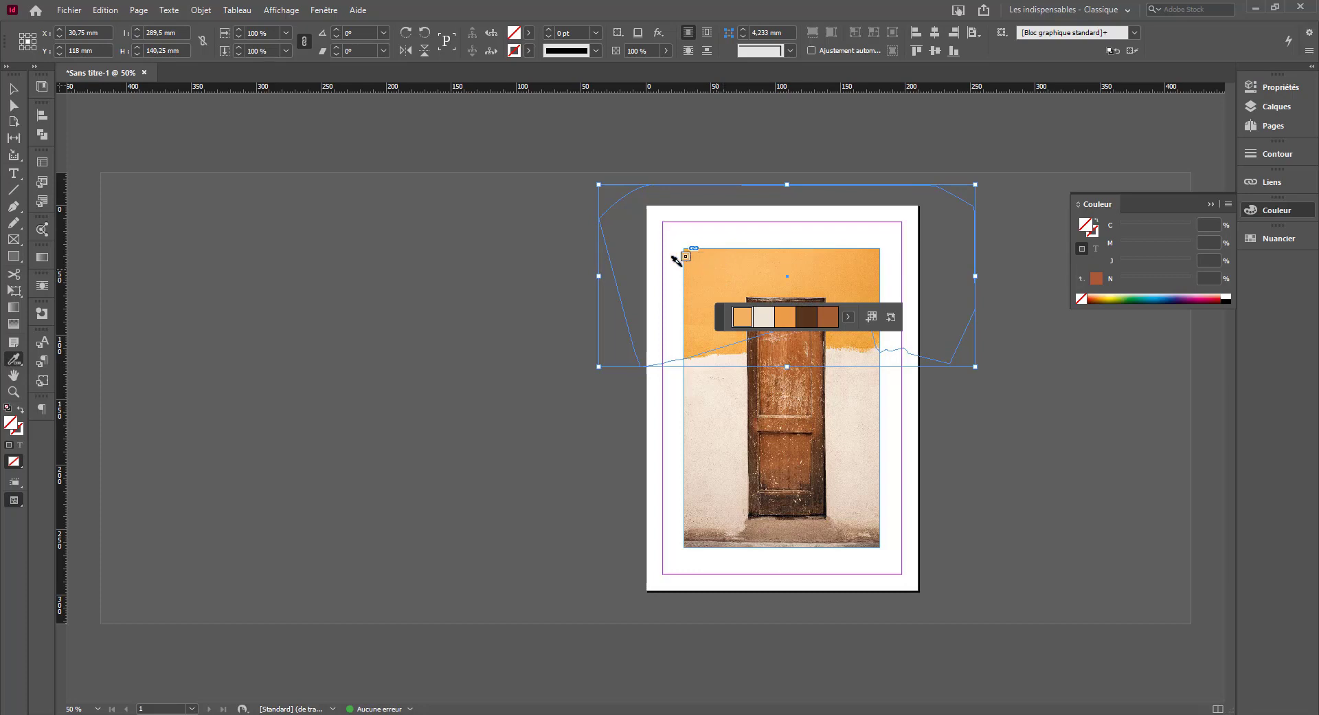
{"action": "left_click", "coordinate": [618, 253]}
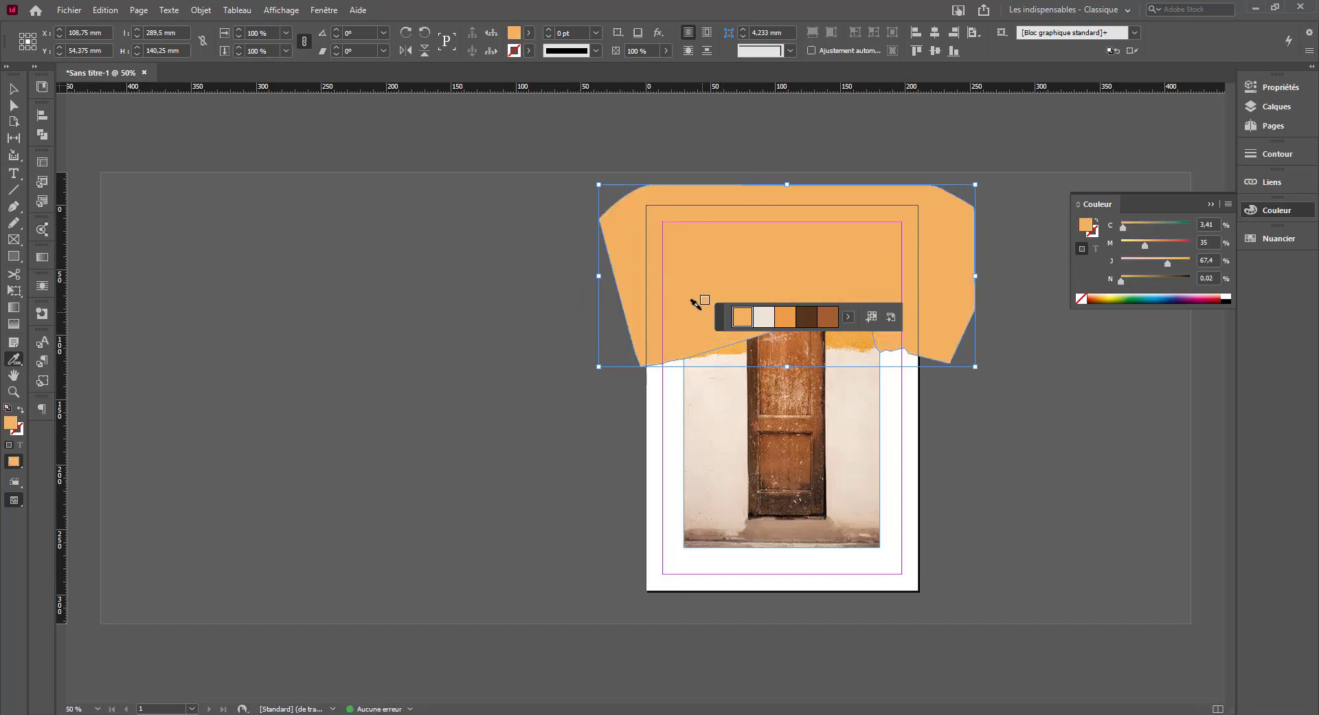
{"action": "key", "text": "ctrl+z"}
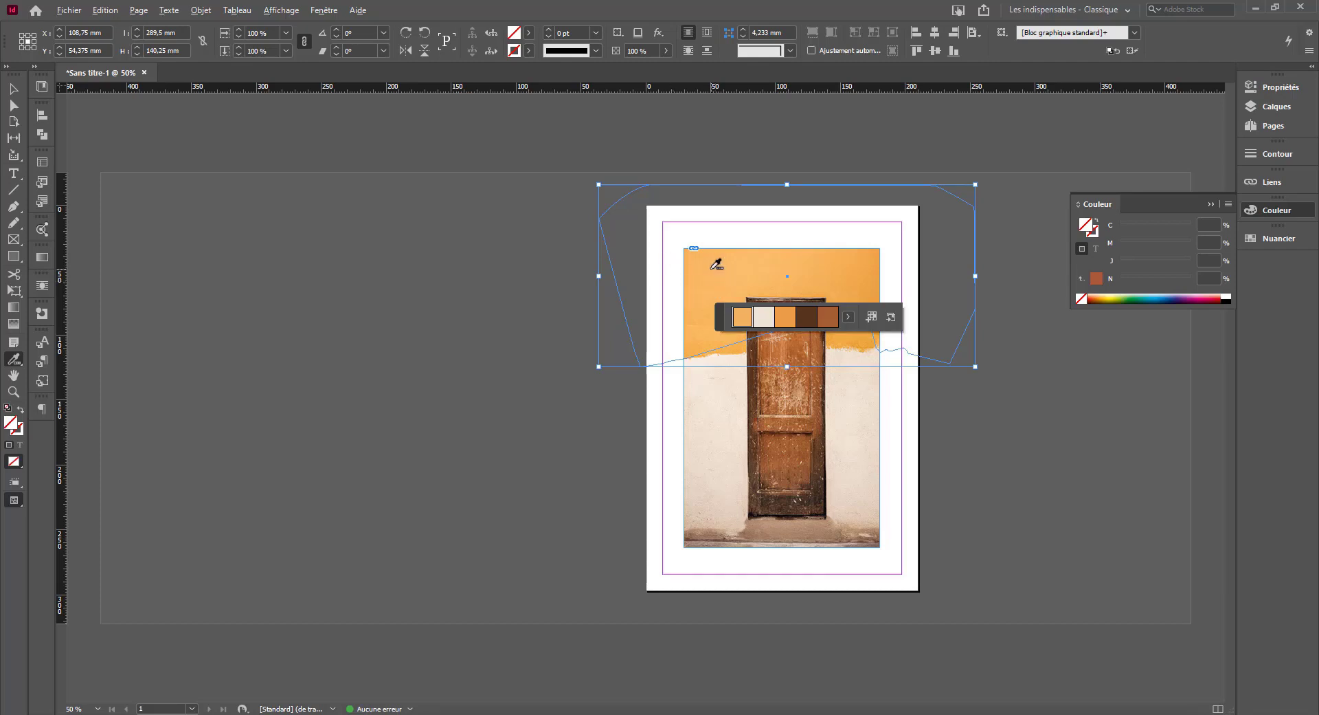
{"action": "key", "text": "ctrl+z"}
{"action": "key", "text": "Escape"}
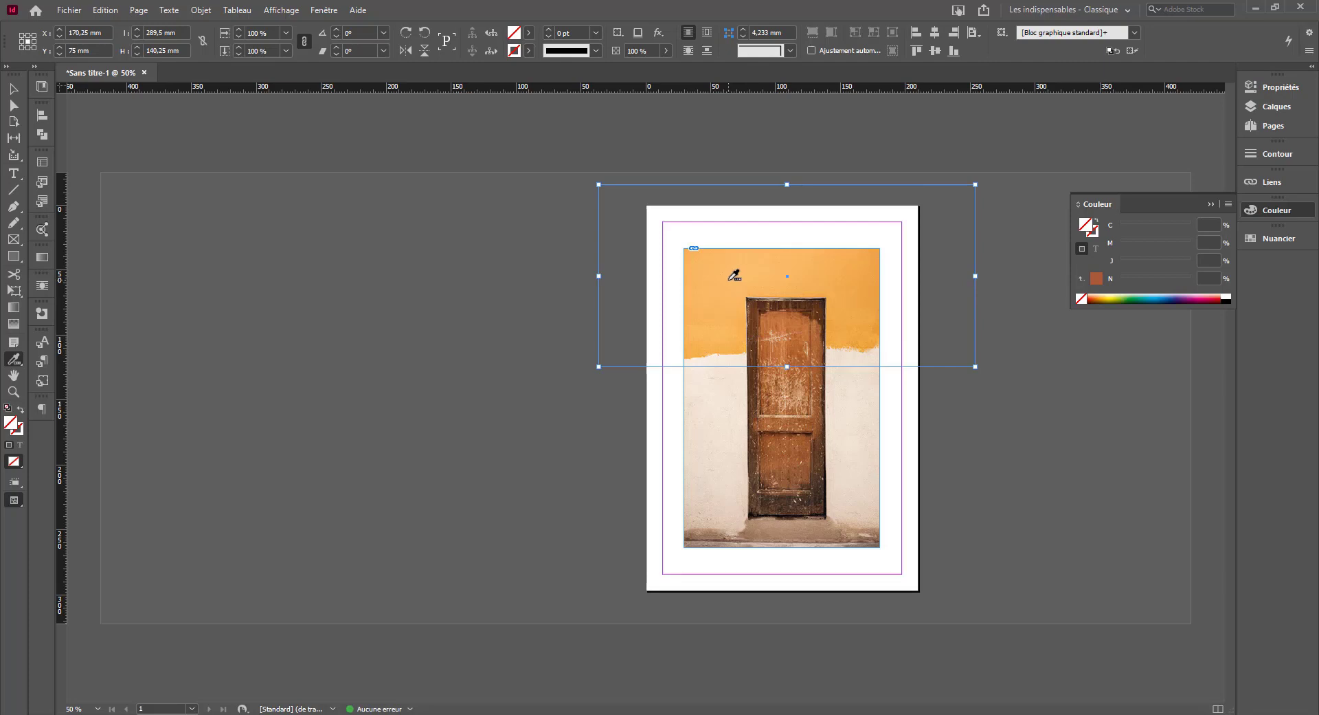
Fill the upper shape with the light orange sampled from the photo's colour theme and move it below the photo in the layer stack.
{"action": "left_click", "coordinate": [730, 279]}
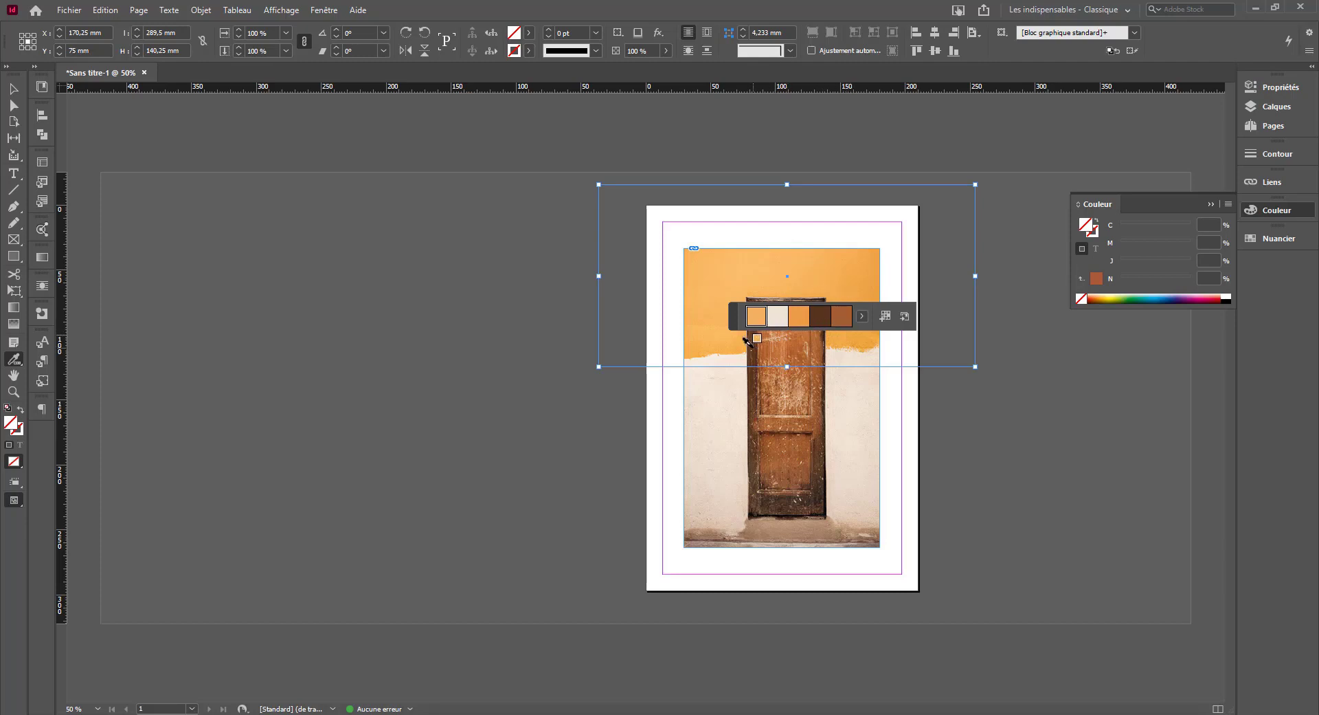
{"action": "left_click", "coordinate": [636, 278]}
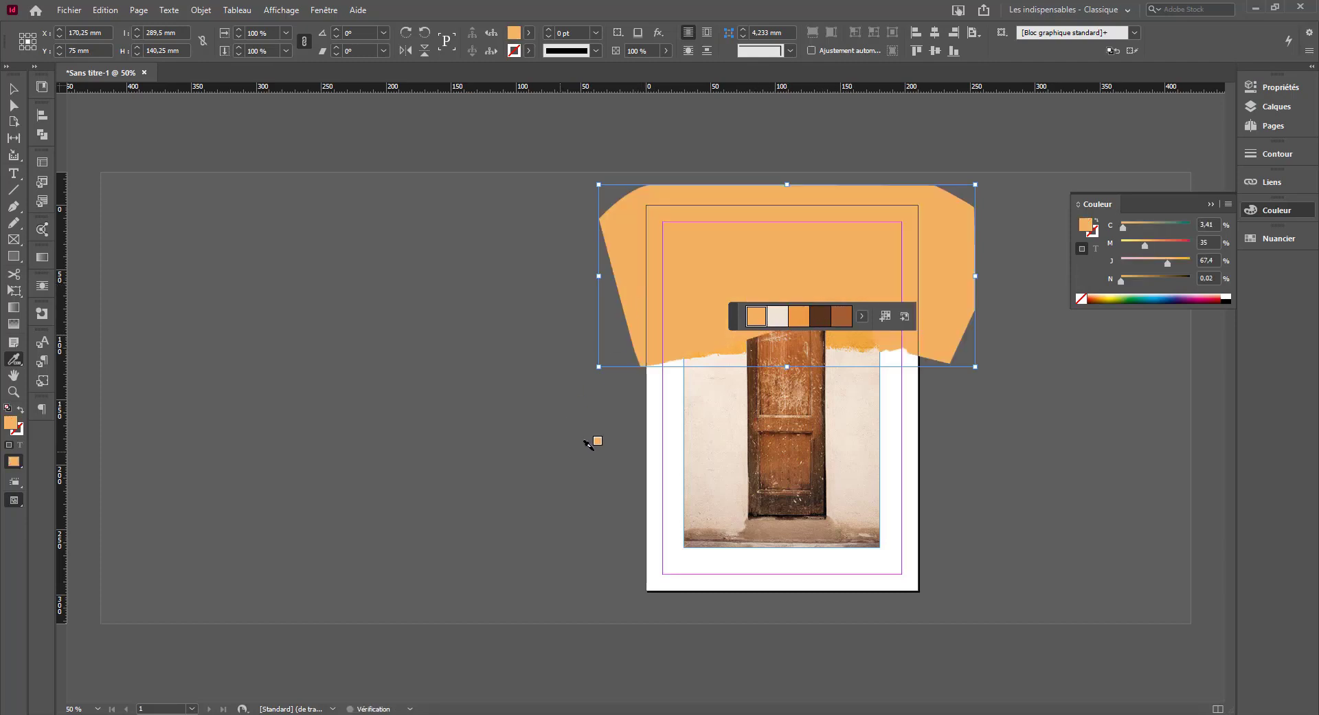
{"action": "left_click", "coordinate": [1268, 91]}
{"action": "left_click", "coordinate": [1277, 110]}
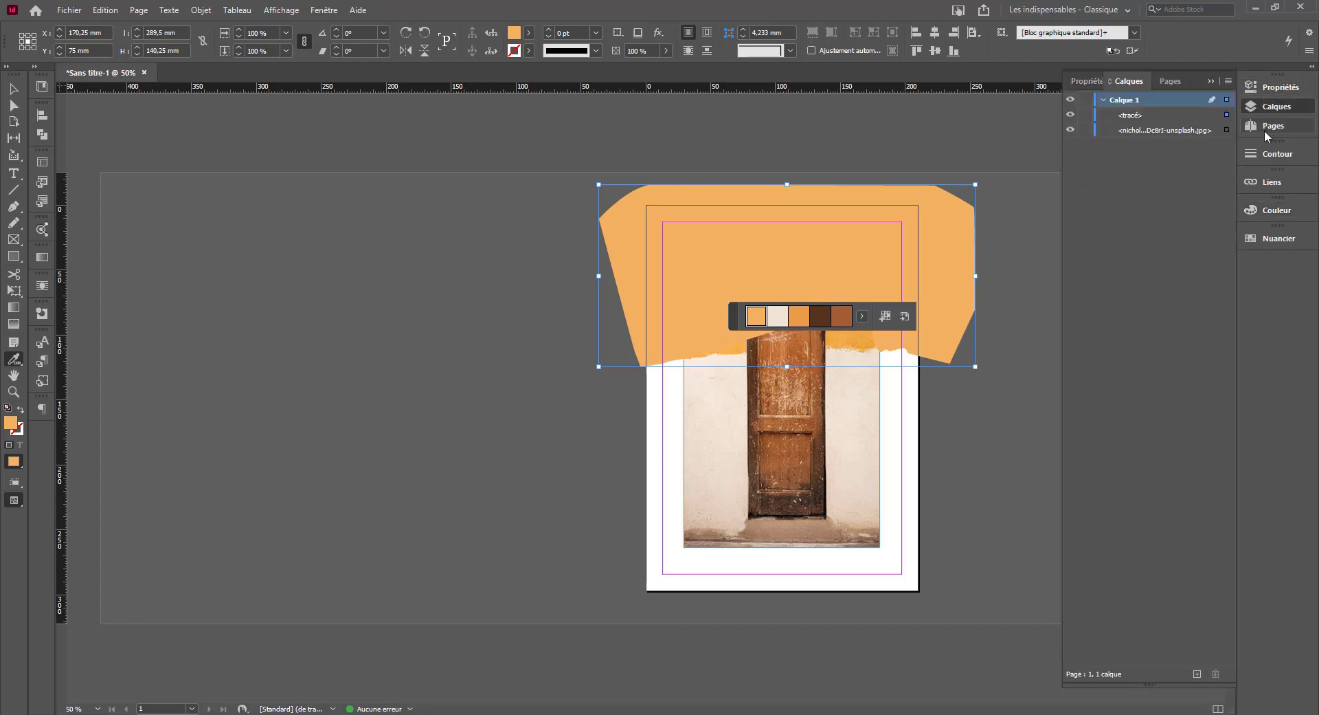
{"action": "left_click_drag", "start_coordinate": [1127, 119], "coordinate": [1131, 139]}
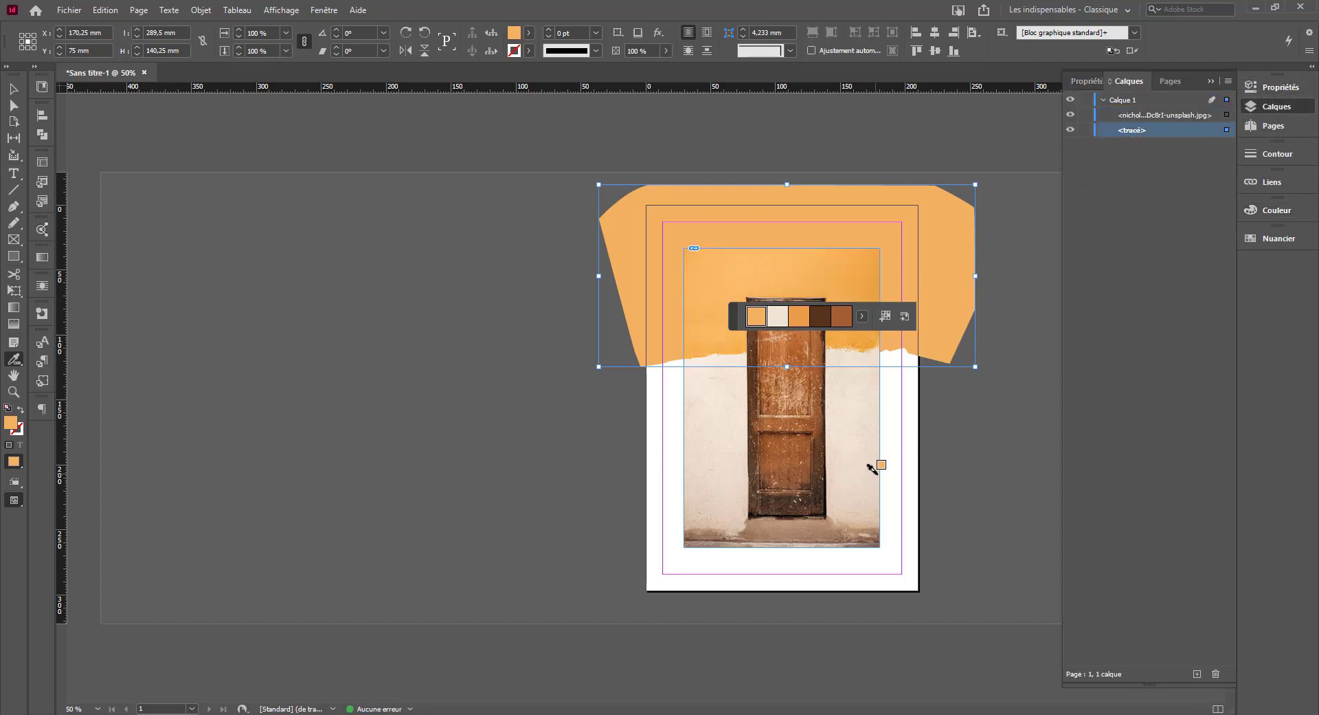
Draw a closed Pen shape about 313 × 228 mm covering the lower page, with its upper edge overlapping the orange shape.
{"action": "left_click", "coordinate": [13, 205]}
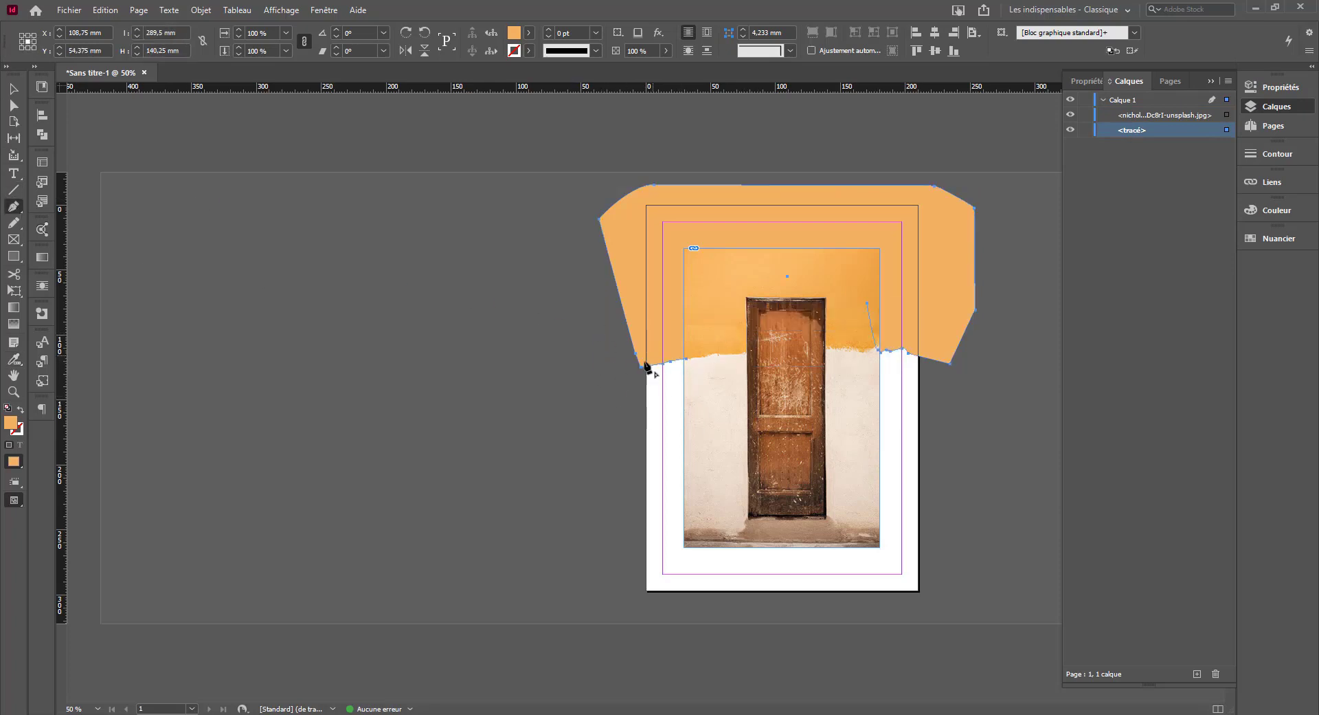
{"action": "left_click_drag", "start_coordinate": [610, 386], "coordinate": [678, 334]}
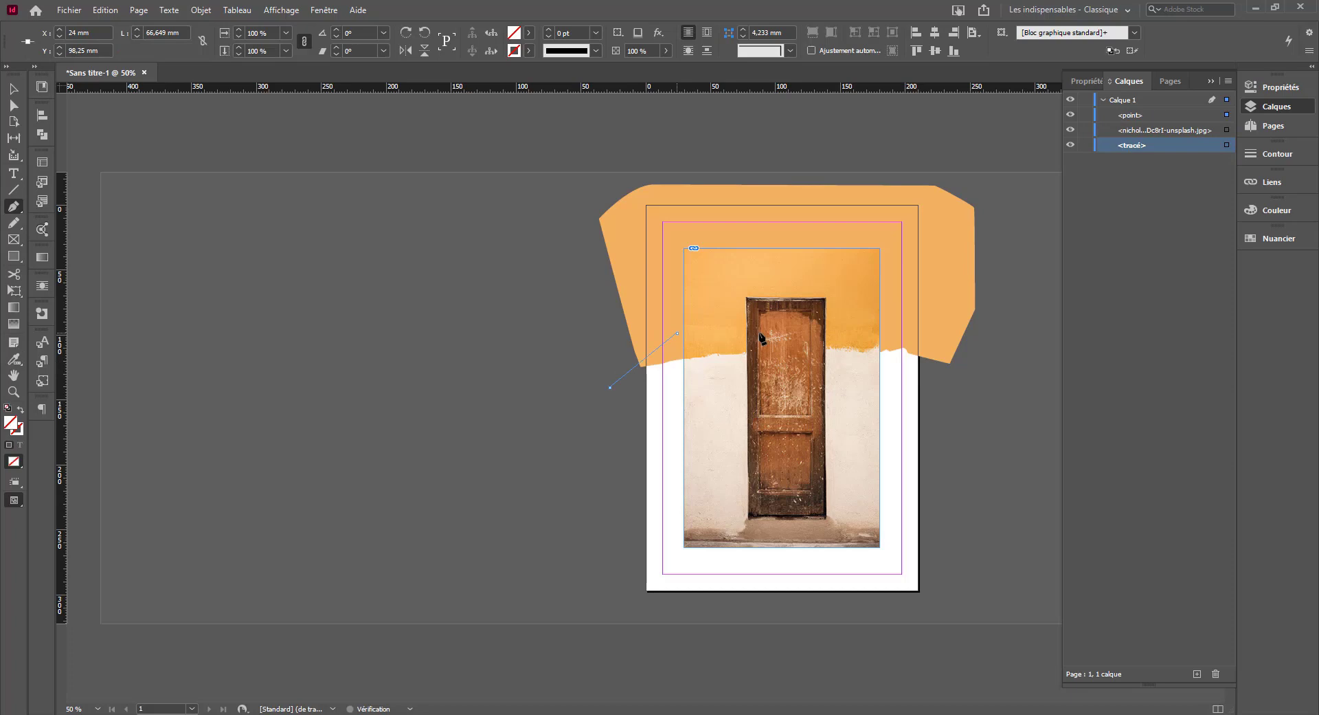
{"action": "left_click", "coordinate": [988, 320]}
{"action": "left_click", "coordinate": [1015, 401]}
{"action": "left_click", "coordinate": [973, 562]}
{"action": "left_click", "coordinate": [901, 616]}
{"action": "left_click", "coordinate": [617, 610]}
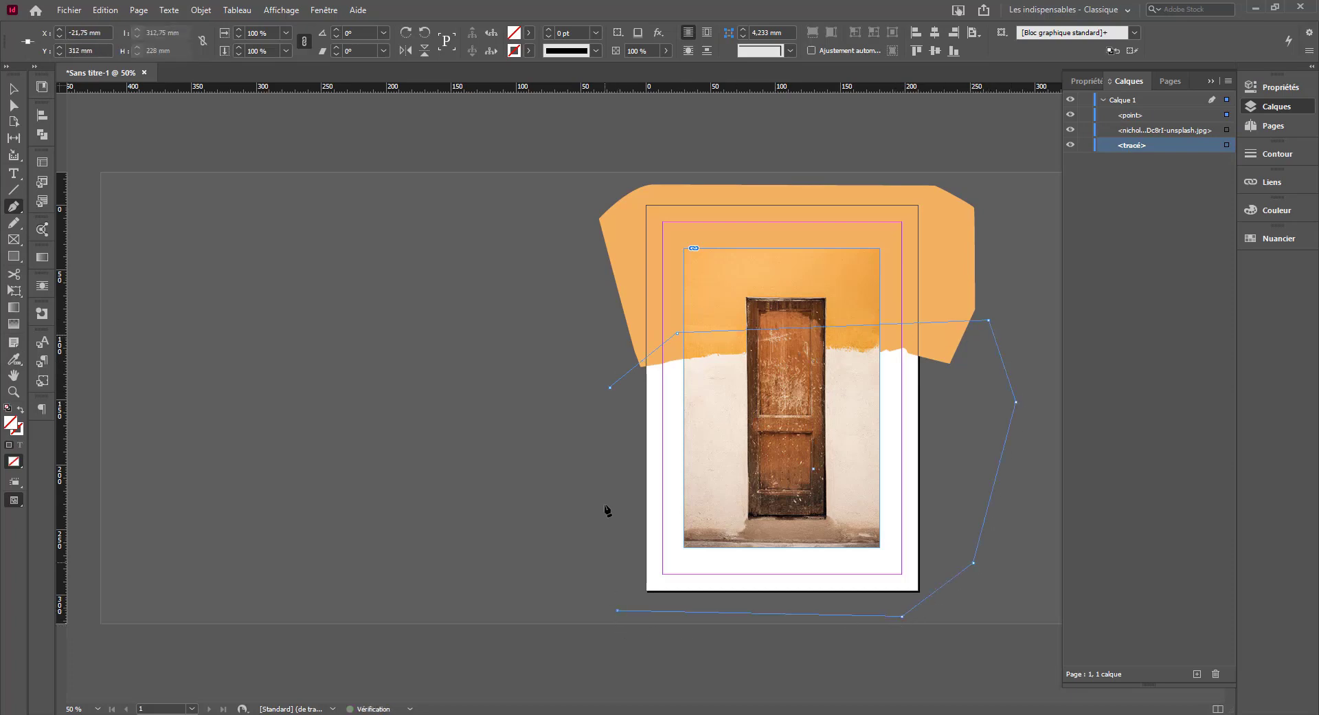
{"action": "left_click", "coordinate": [610, 388]}
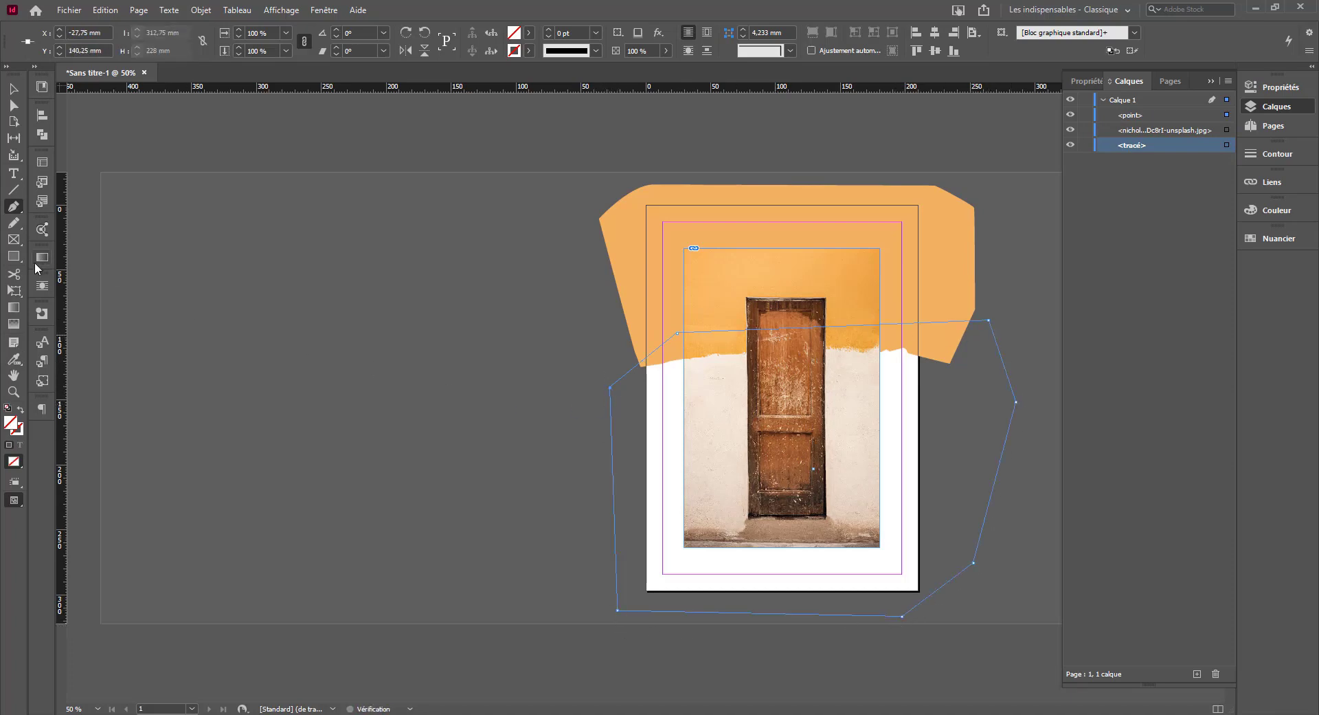
Fill the lower shape with the off-white from the photo's colour theme and move it beneath the orange shape in the layer stack.
{"action": "left_click", "coordinate": [13, 359]}
{"action": "left_click", "coordinate": [816, 315]}
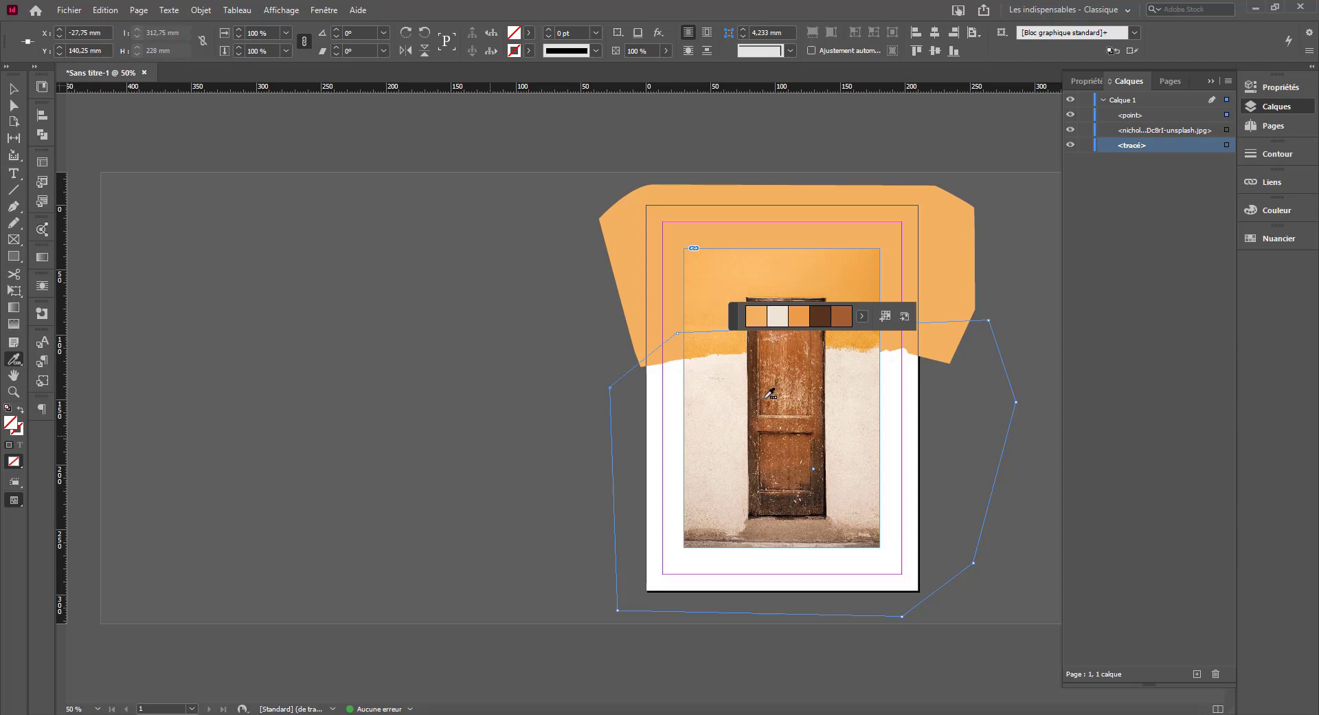
{"action": "left_click", "coordinate": [779, 323]}
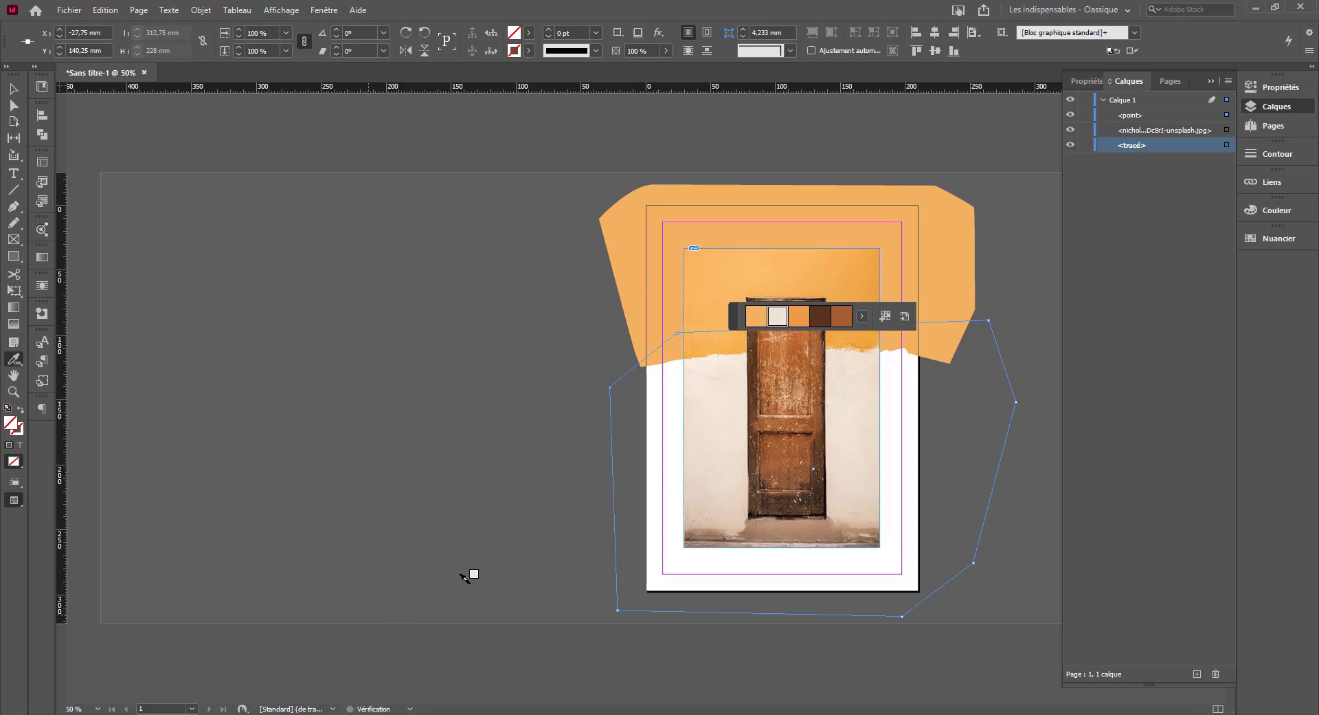
{"action": "left_click", "coordinate": [641, 488]}
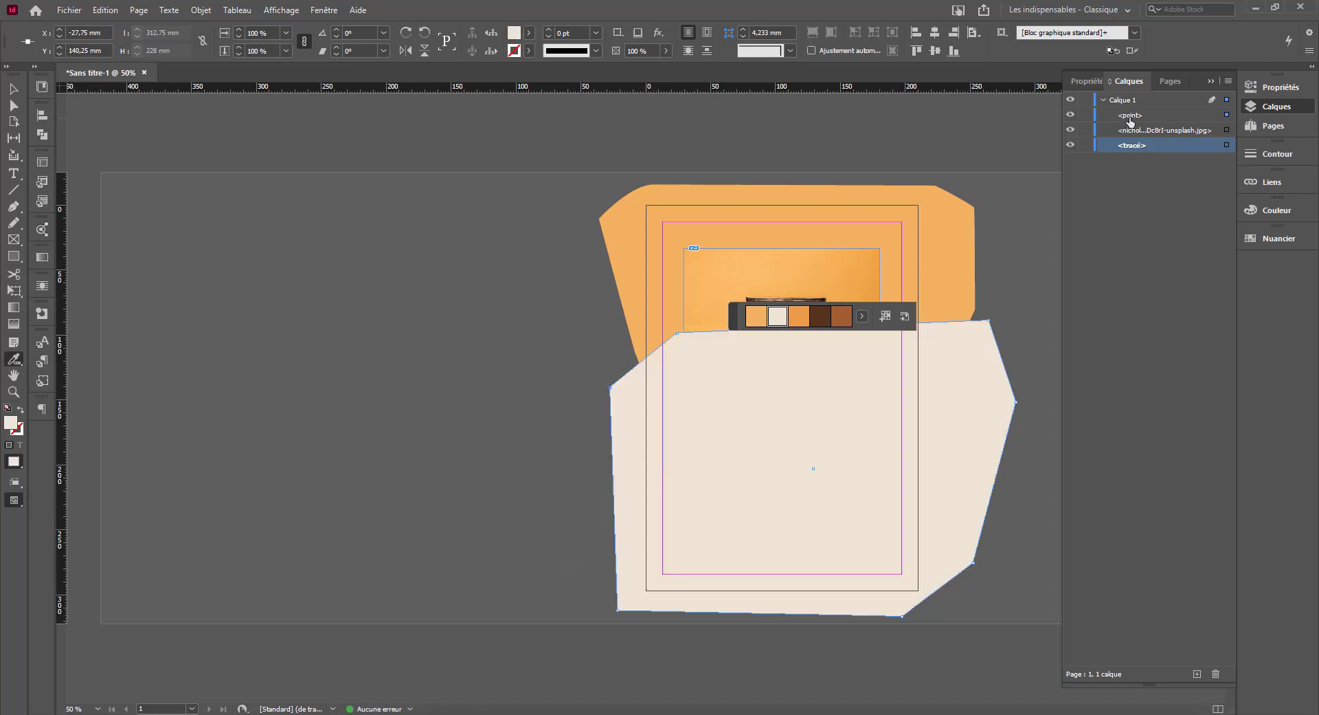
{"action": "left_click_drag", "start_coordinate": [1130, 121], "coordinate": [1134, 151]}
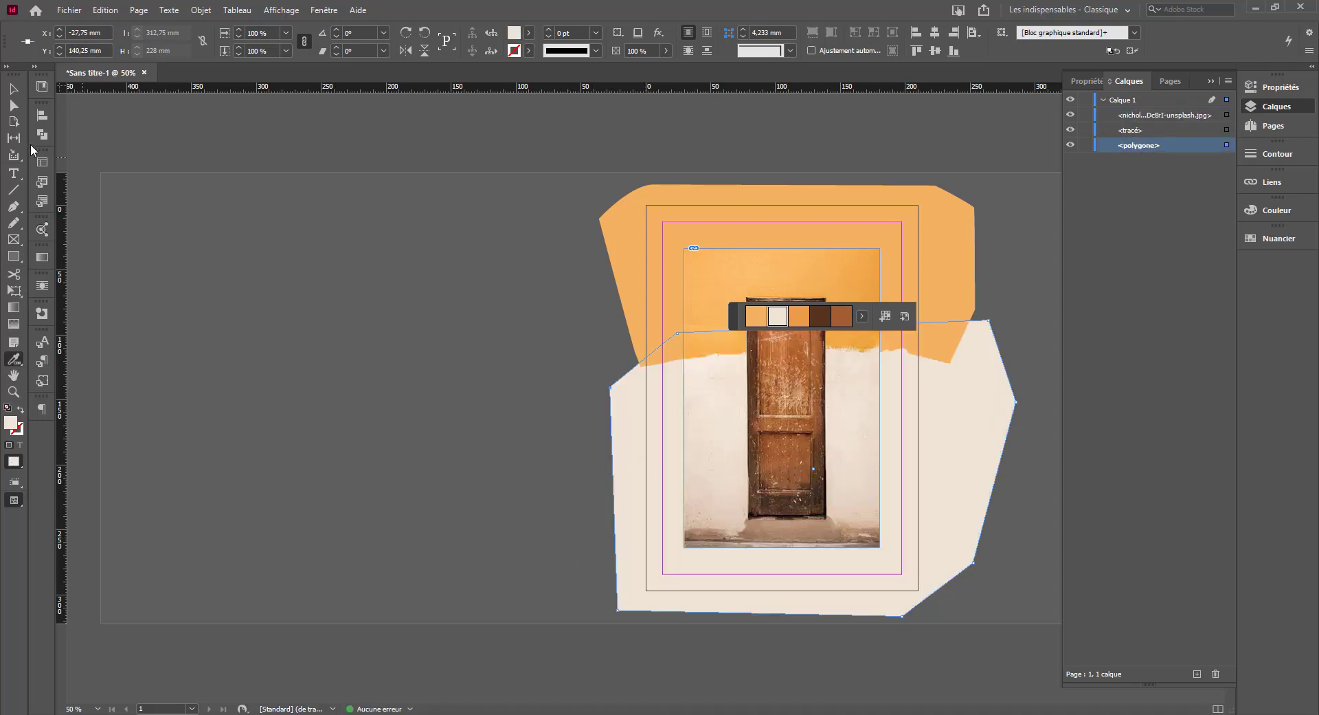
Preview the page without guides and examine how the photo's edges meet the orange and off-white background shapes.
{"action": "left_click", "coordinate": [13, 88]}
{"action": "left_click", "coordinate": [398, 339]}
{"action": "key", "text": "w"}
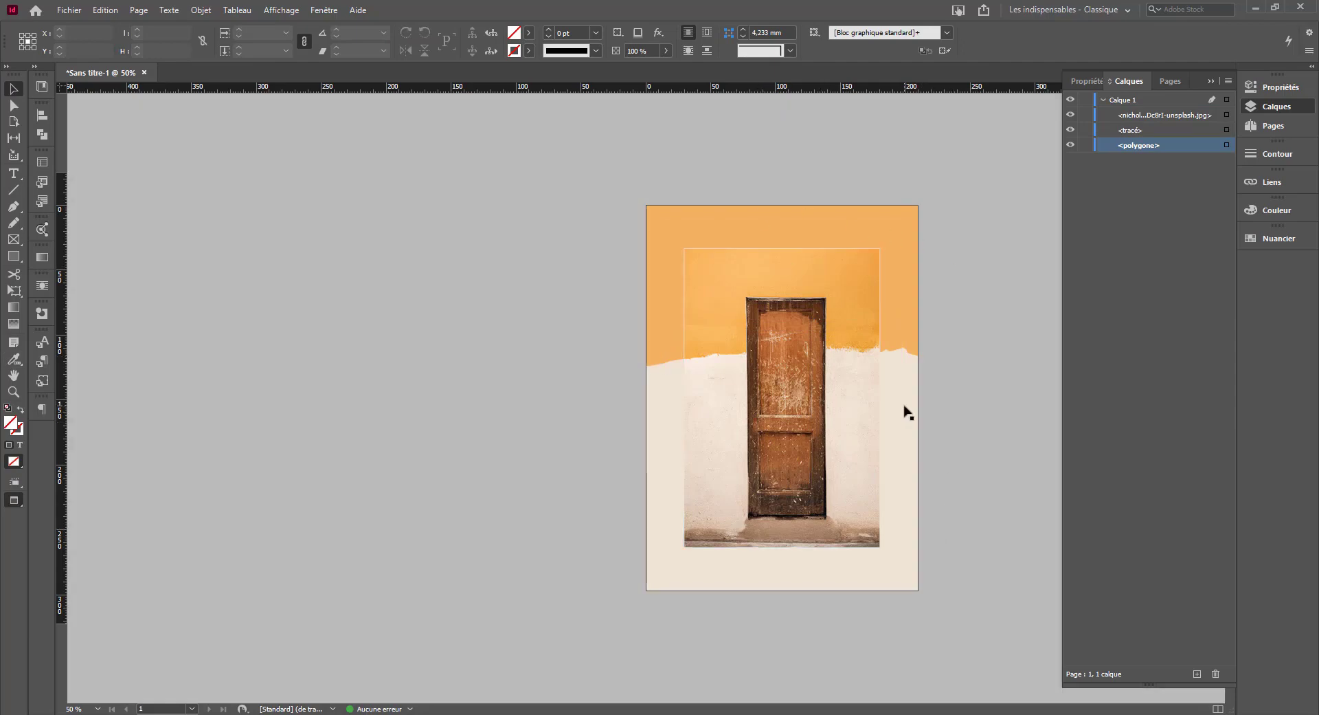
{"action": "key", "text": "ctrl+equal"}
{"action": "key", "text": "ctrl+equal"}
{"action": "left_click_drag", "start_coordinate": [904, 407], "coordinate": [706, 512]}
{"action": "left_click", "coordinate": [783, 178]}
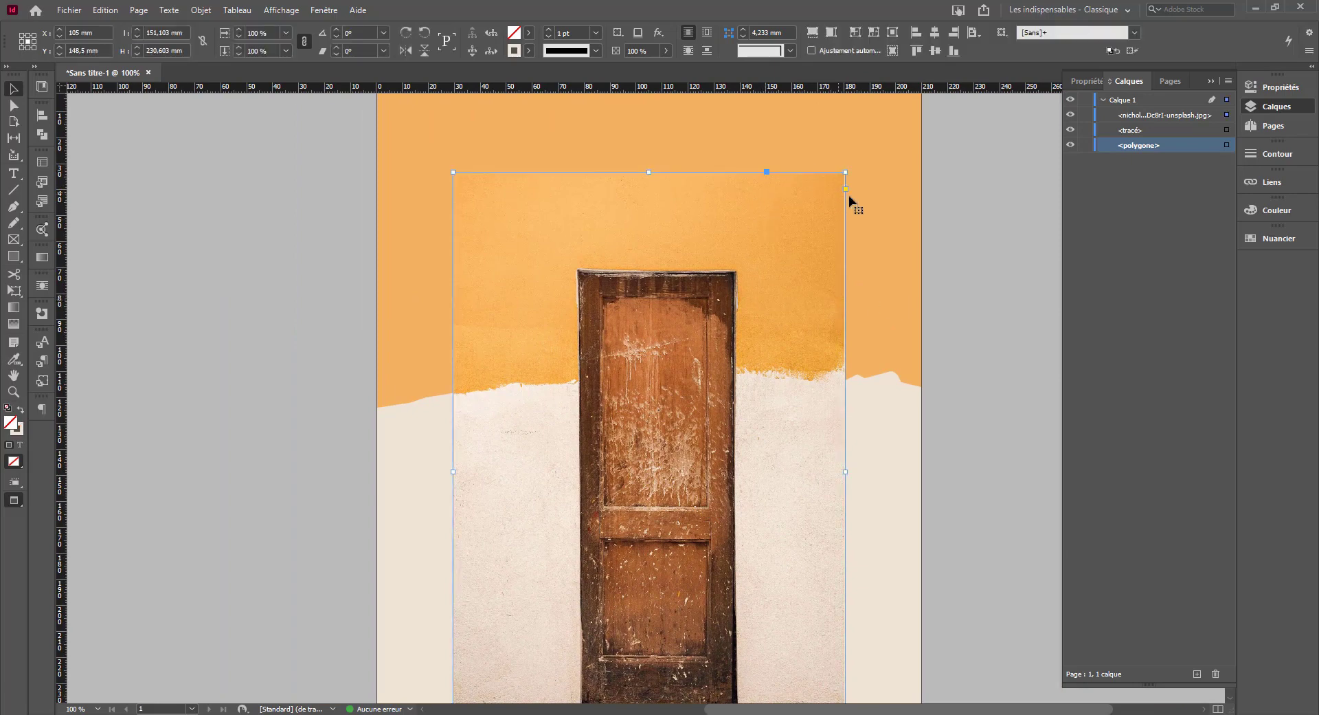
{"action": "left_click", "coordinate": [647, 192]}
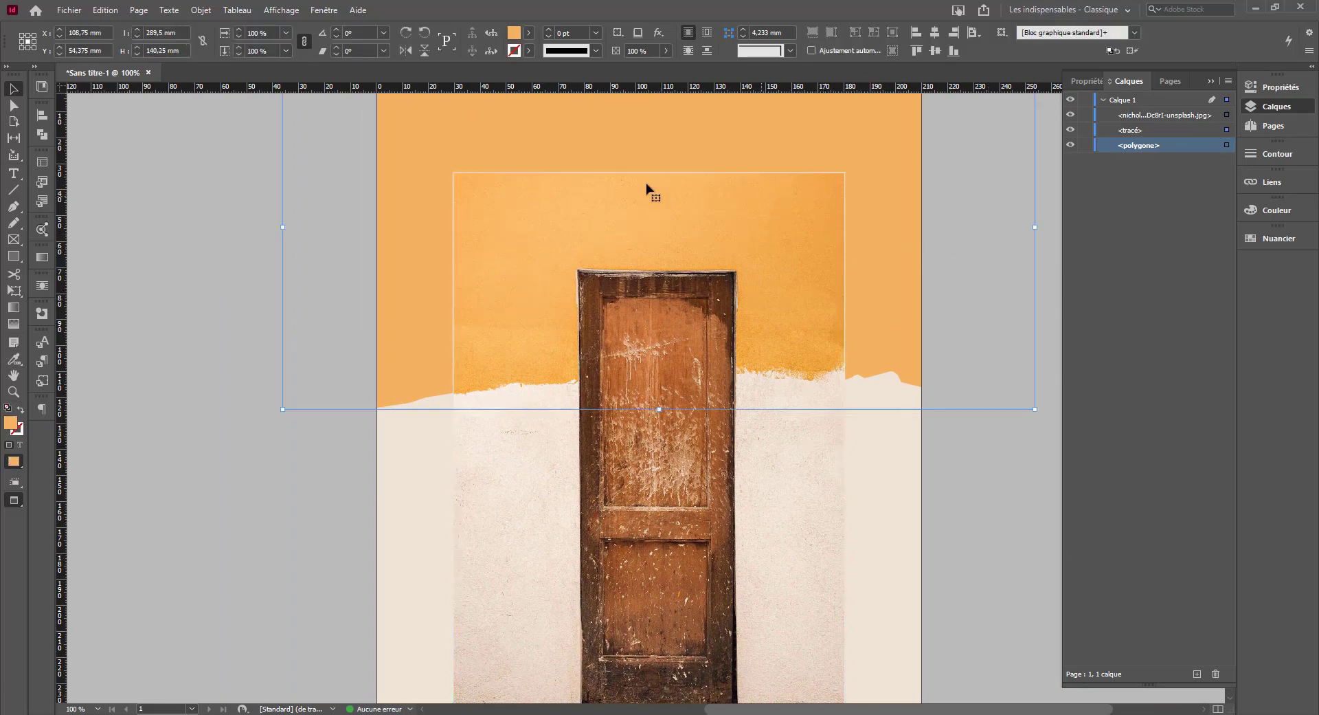
{"action": "left_click", "coordinate": [208, 420]}
{"action": "key", "text": "ctrl+minus"}
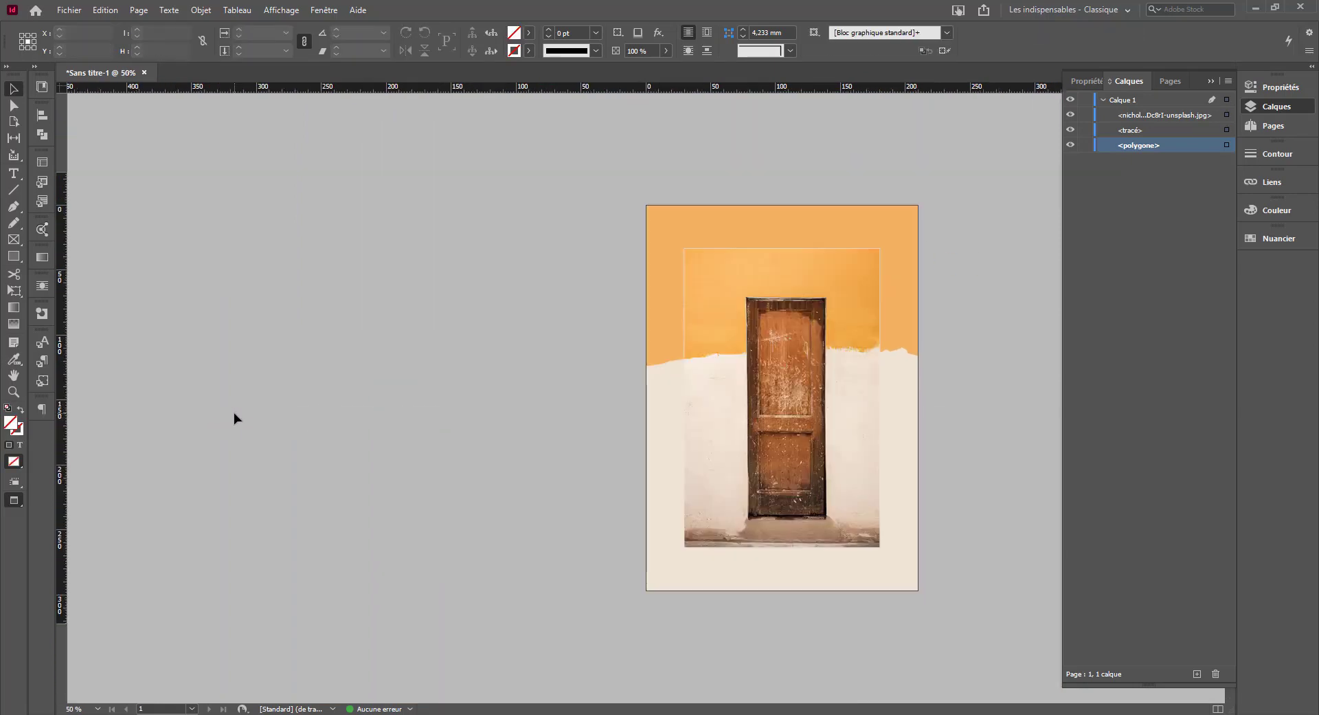
{"action": "left_click_drag", "start_coordinate": [447, 486], "coordinate": [205, 481]}
Apply a simple feather (Contour progressif simple) to the door photo frame, adjusting its width to blend the edges into the background.
{"action": "left_click", "coordinate": [536, 443]}
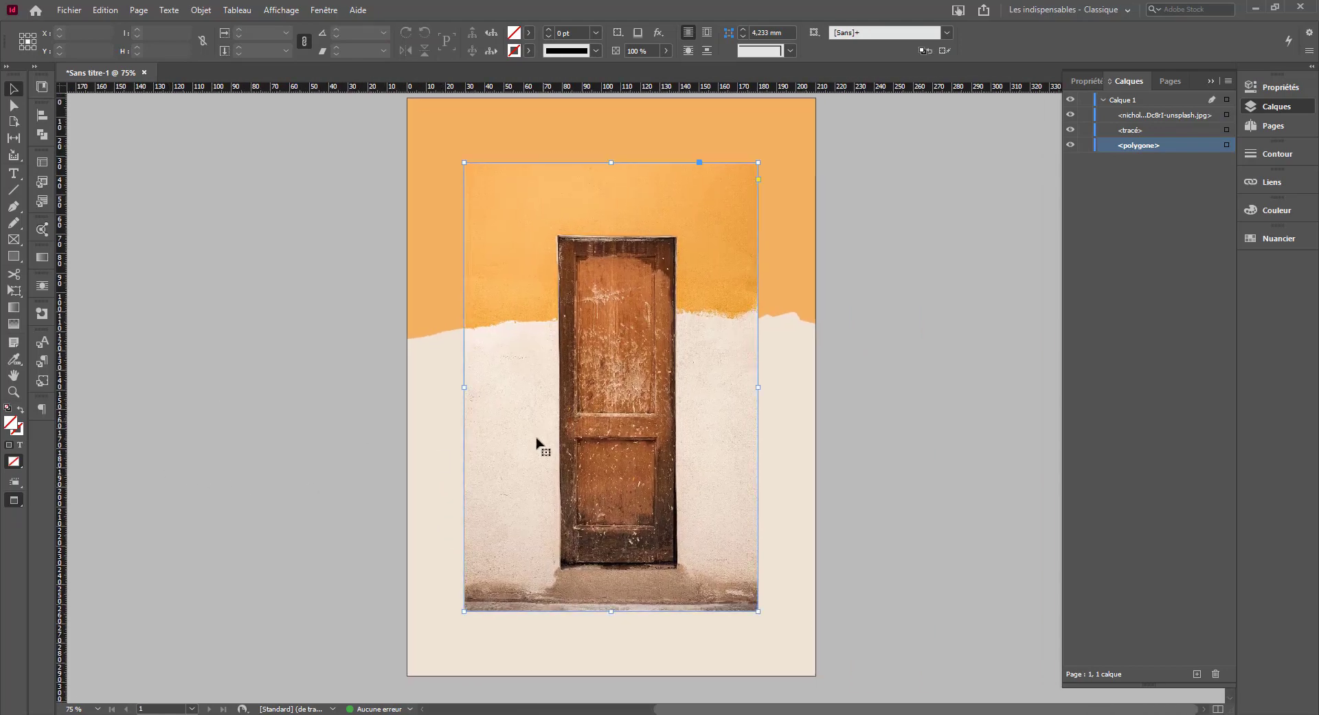
{"action": "left_click", "coordinate": [659, 33]}
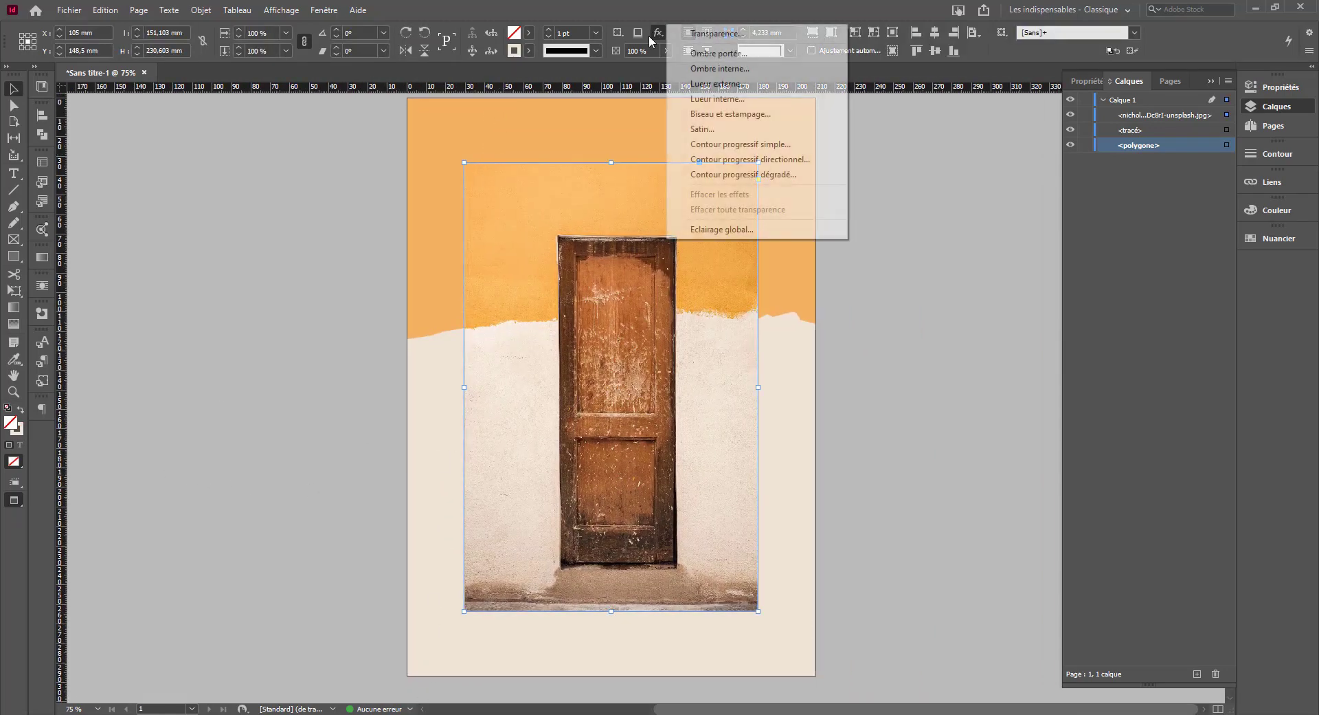
{"action": "left_click", "coordinate": [757, 145]}
{"action": "left_click_drag", "start_coordinate": [932, 229], "coordinate": [1004, 190]}
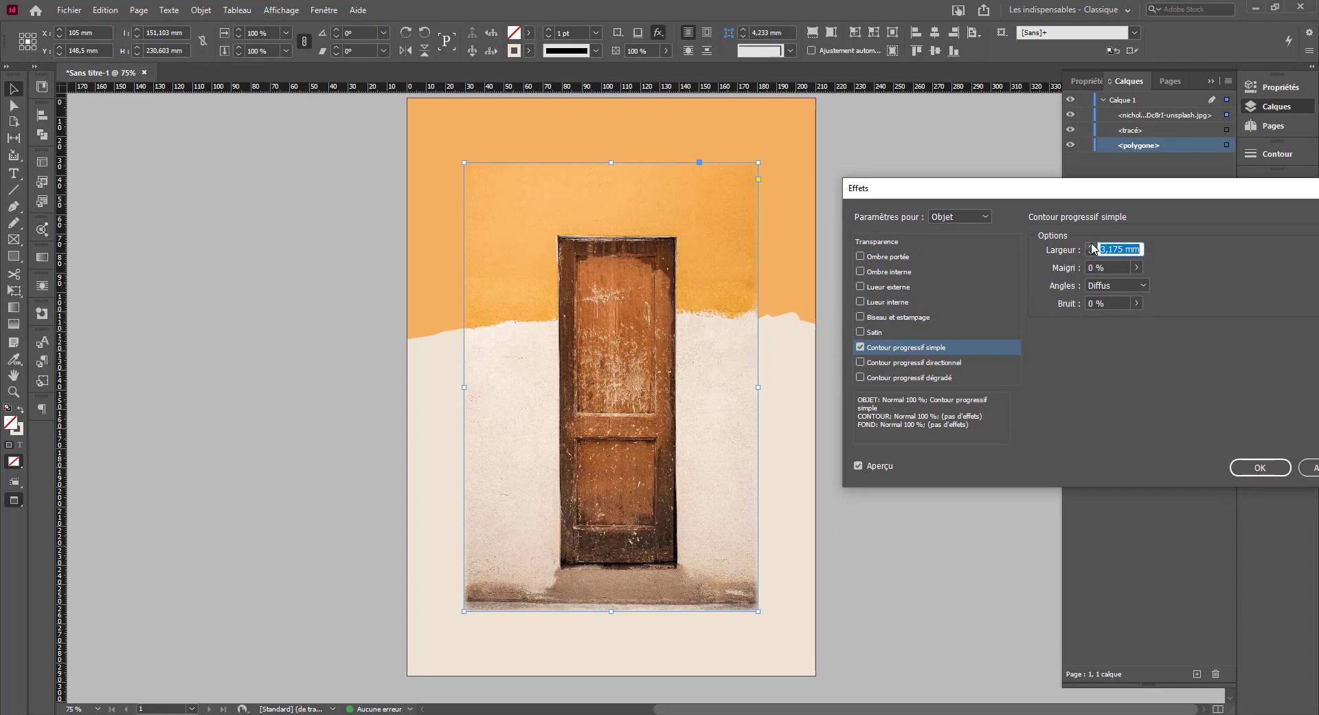
{"action": "type", "text": "10"}
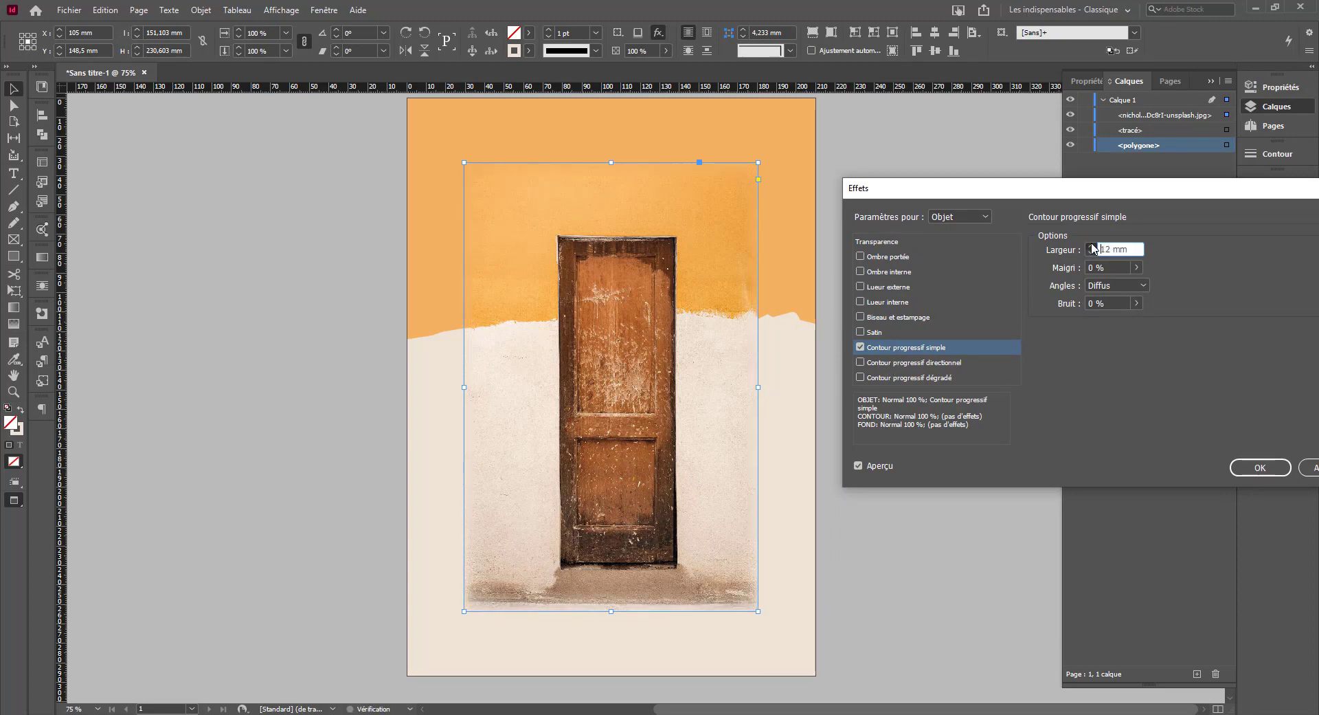
{"action": "left_click", "coordinate": [1090, 246], "text": "shift"}
{"action": "left_click", "coordinate": [1091, 245], "text": "shift"}
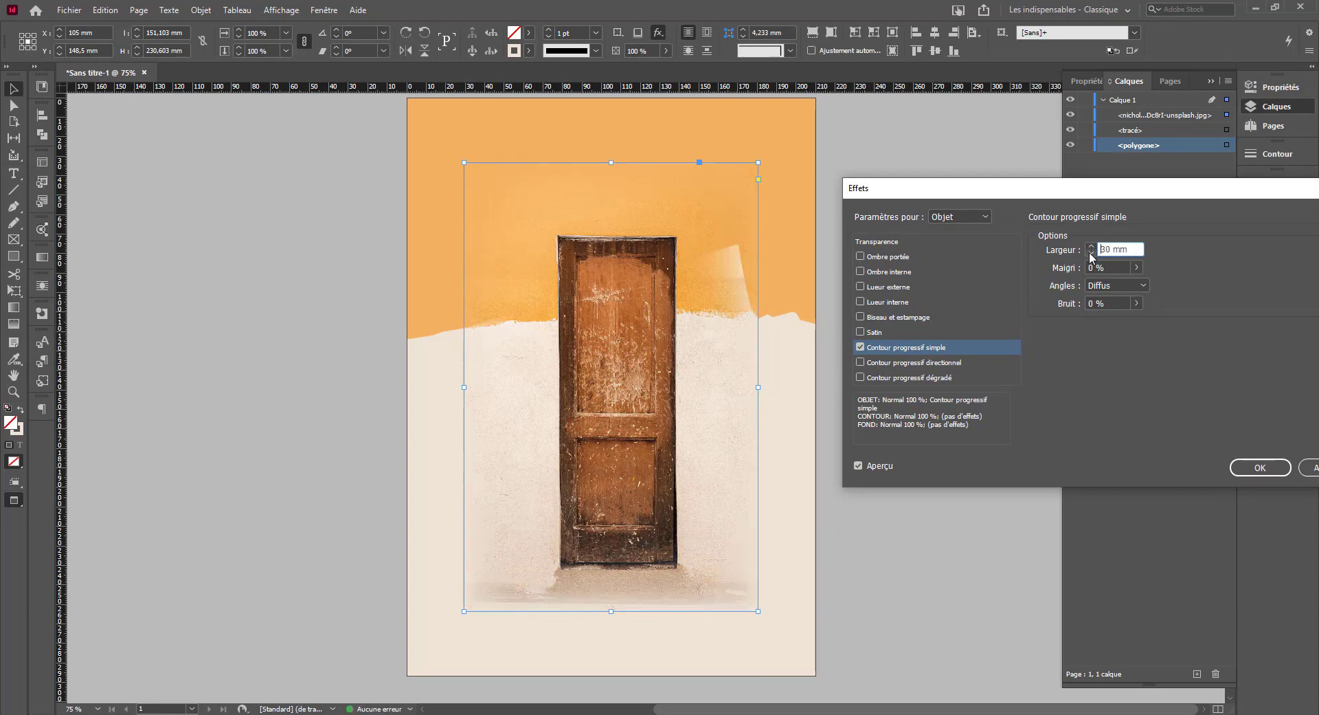
{"action": "left_click", "coordinate": [1091, 253], "text": "shift"}
{"action": "left_click", "coordinate": [1091, 254], "text": "shift"}
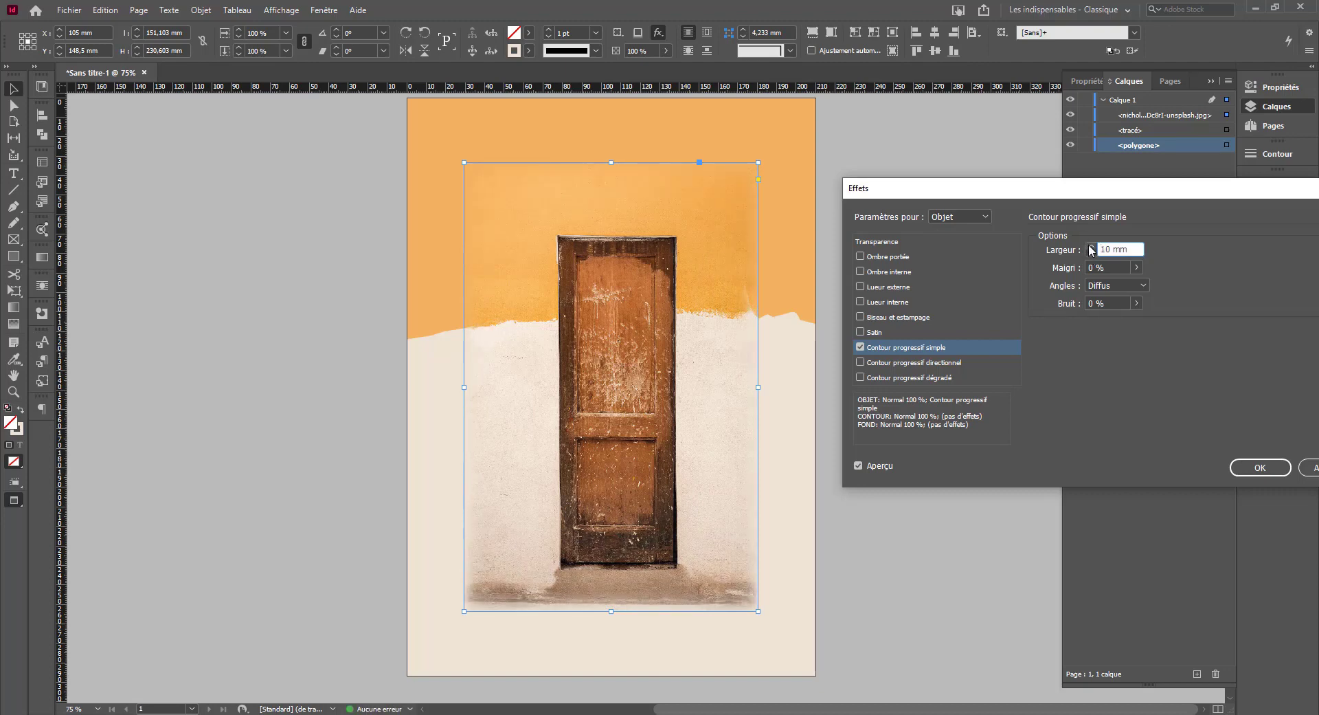
{"action": "left_click", "coordinate": [1261, 468]}
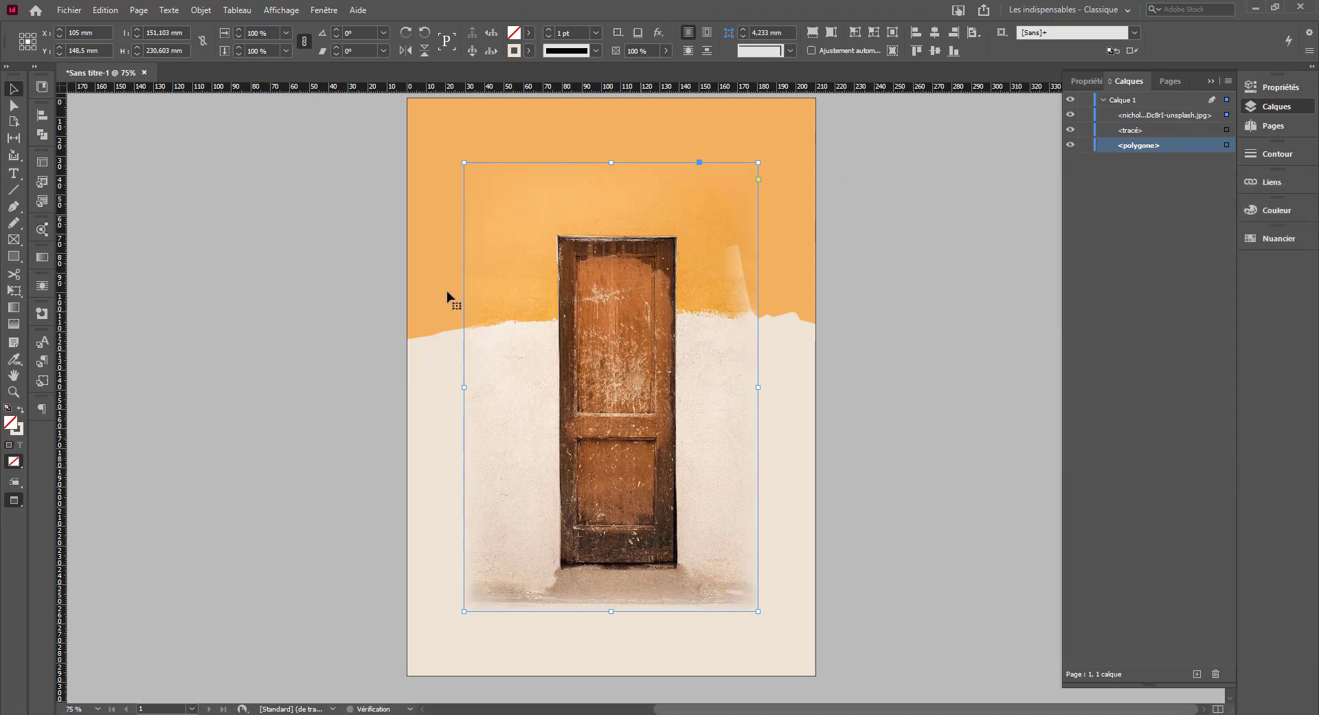
Move the orange shape's anchor point near the door's upper corner down and inward behind the photo to cover the pale wedge.
{"action": "left_click", "coordinate": [288, 158]}
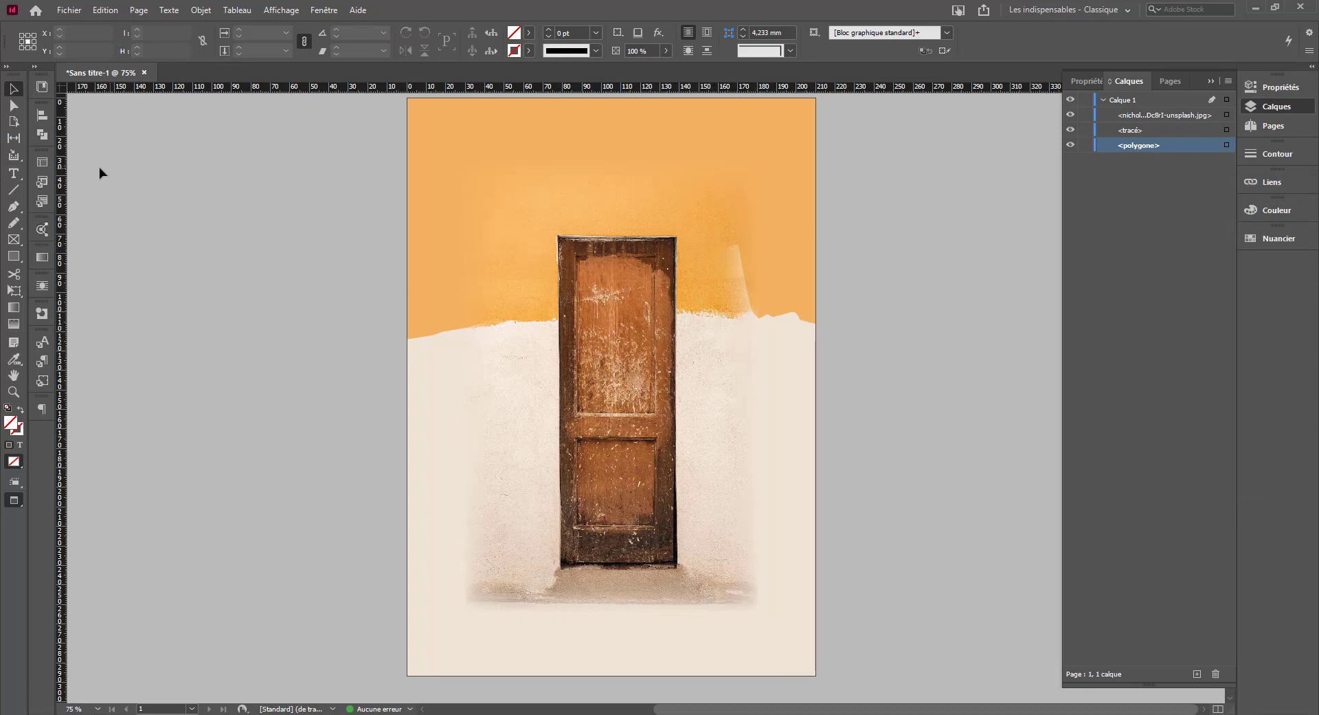
{"action": "left_click", "coordinate": [13, 207]}
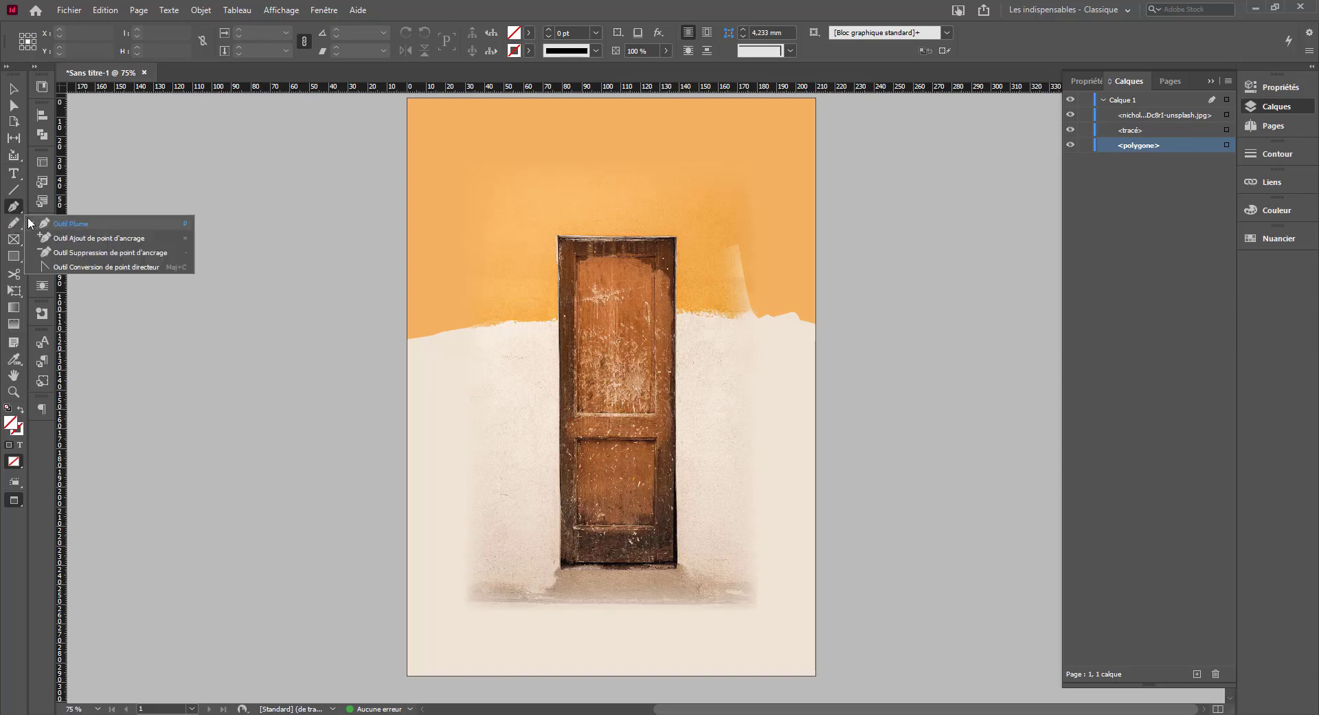
{"action": "left_click", "coordinate": [15, 107]}
{"action": "left_click", "coordinate": [792, 253]}
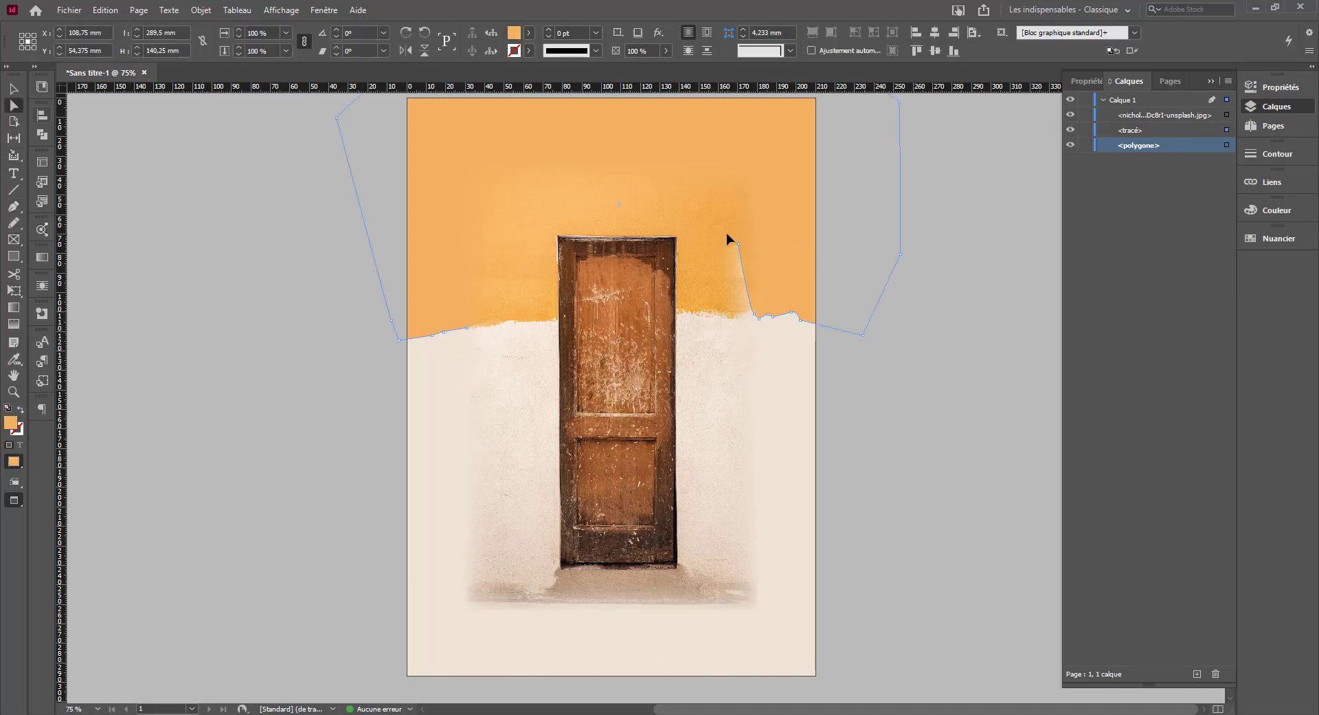
{"action": "left_click_drag", "start_coordinate": [739, 245], "coordinate": [692, 294]}
{"action": "left_click", "coordinate": [968, 470]}
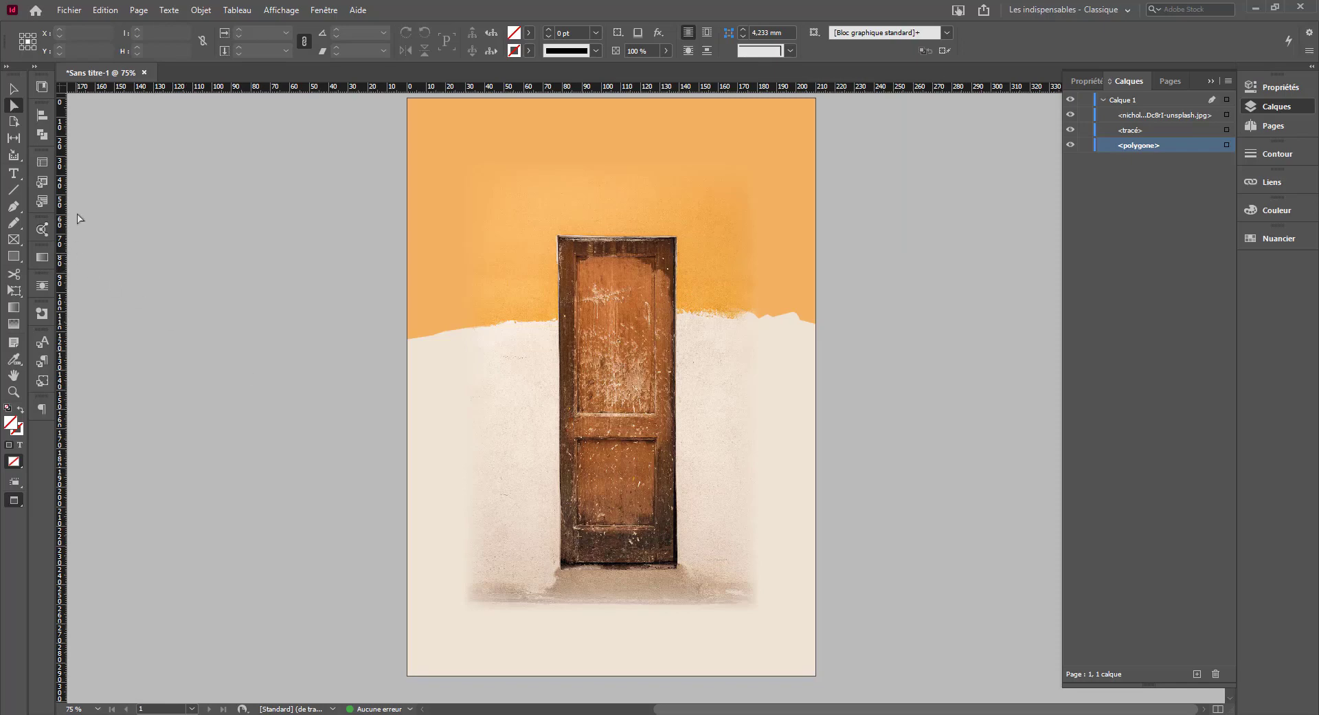
Draw a rectangle about 257.5 × 56 mm across the page's lower edge and fill it with the sampled off-white darkened to 19 % black.
{"action": "left_click", "coordinate": [17, 260]}
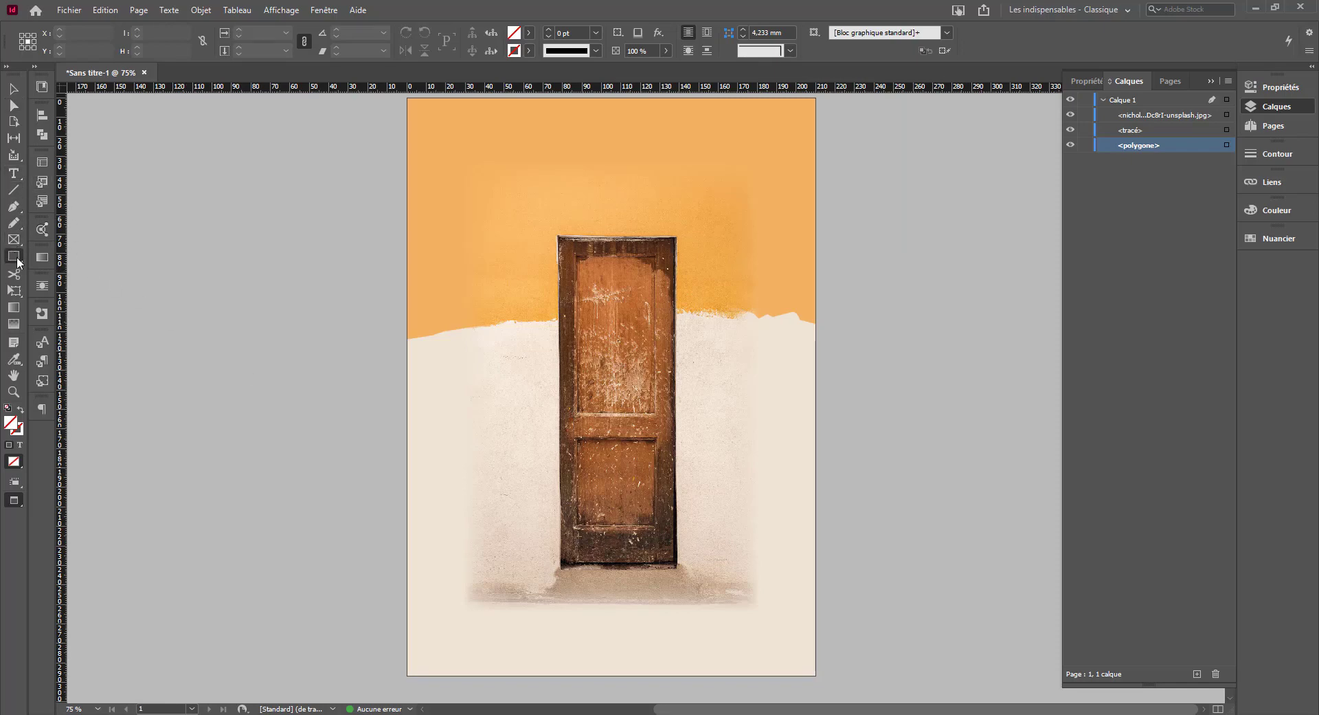
{"action": "left_click_drag", "start_coordinate": [382, 692], "coordinate": [884, 582]}
{"action": "left_click", "coordinate": [14, 358]}
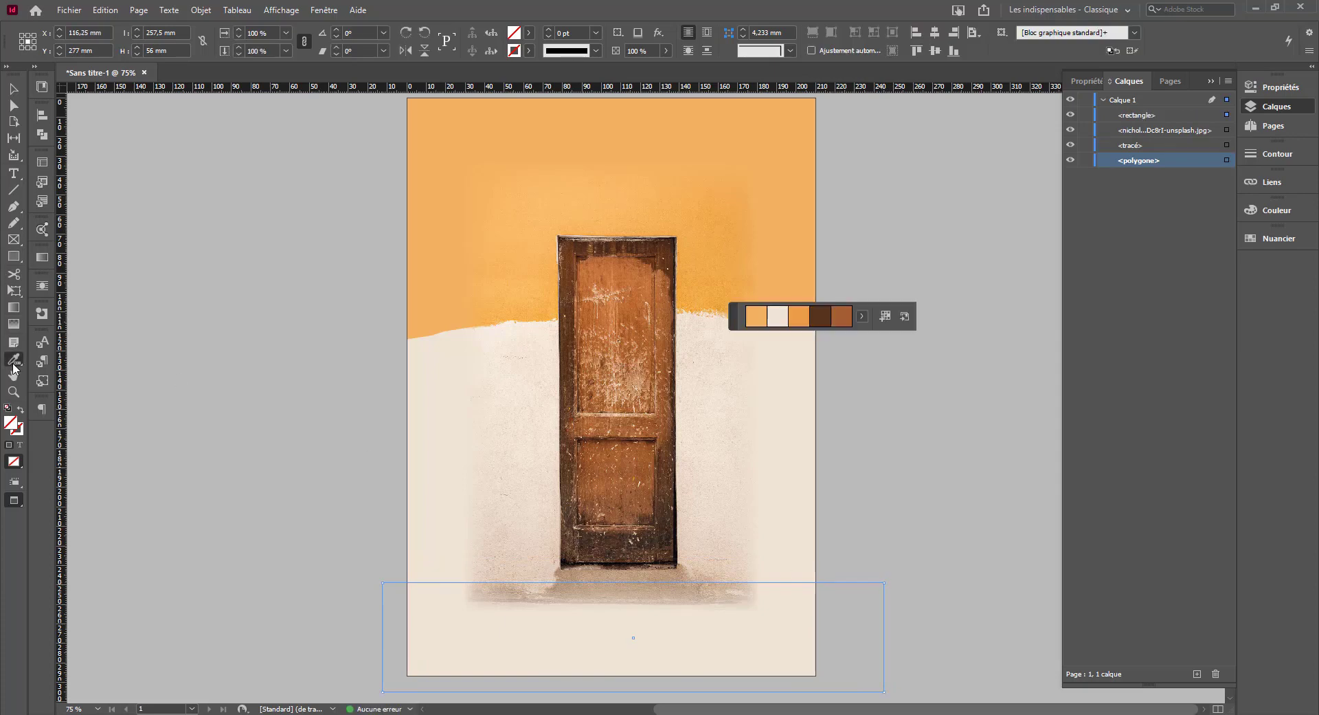
{"action": "left_click", "coordinate": [684, 580]}
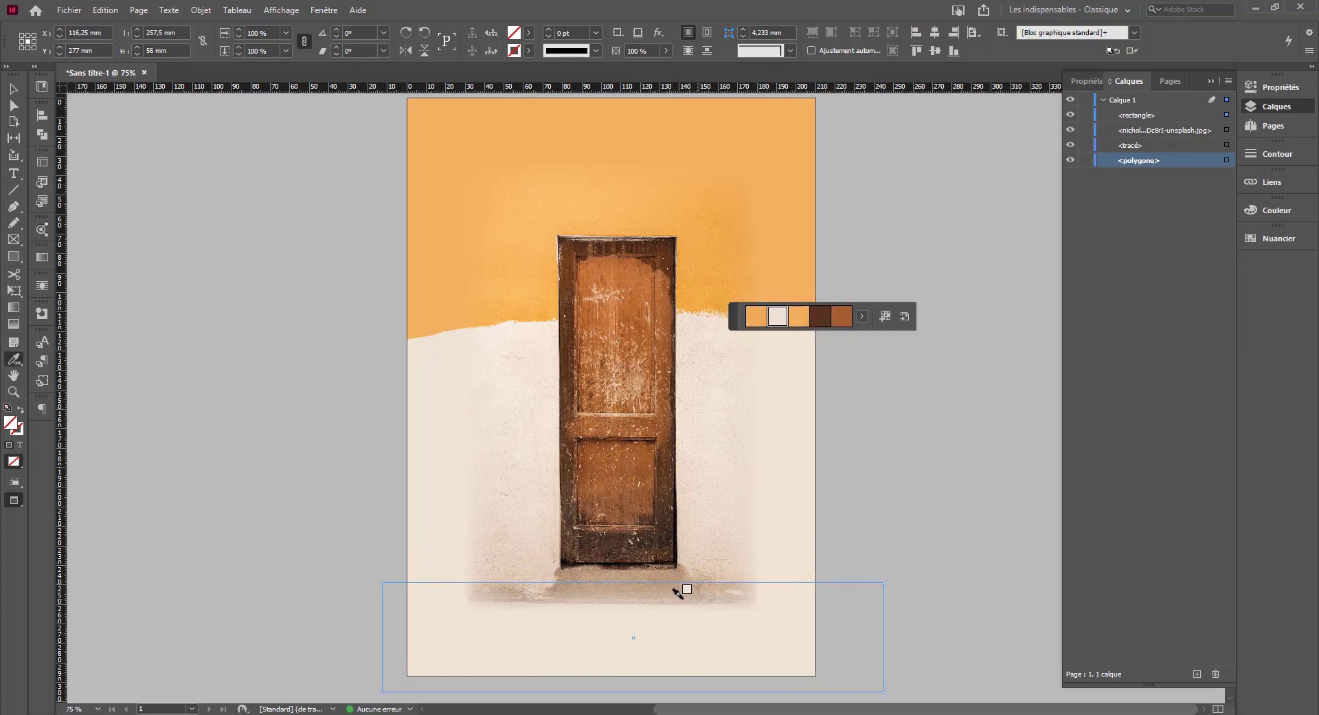
{"action": "left_click", "coordinate": [1275, 238]}
{"action": "left_click", "coordinate": [1275, 214]}
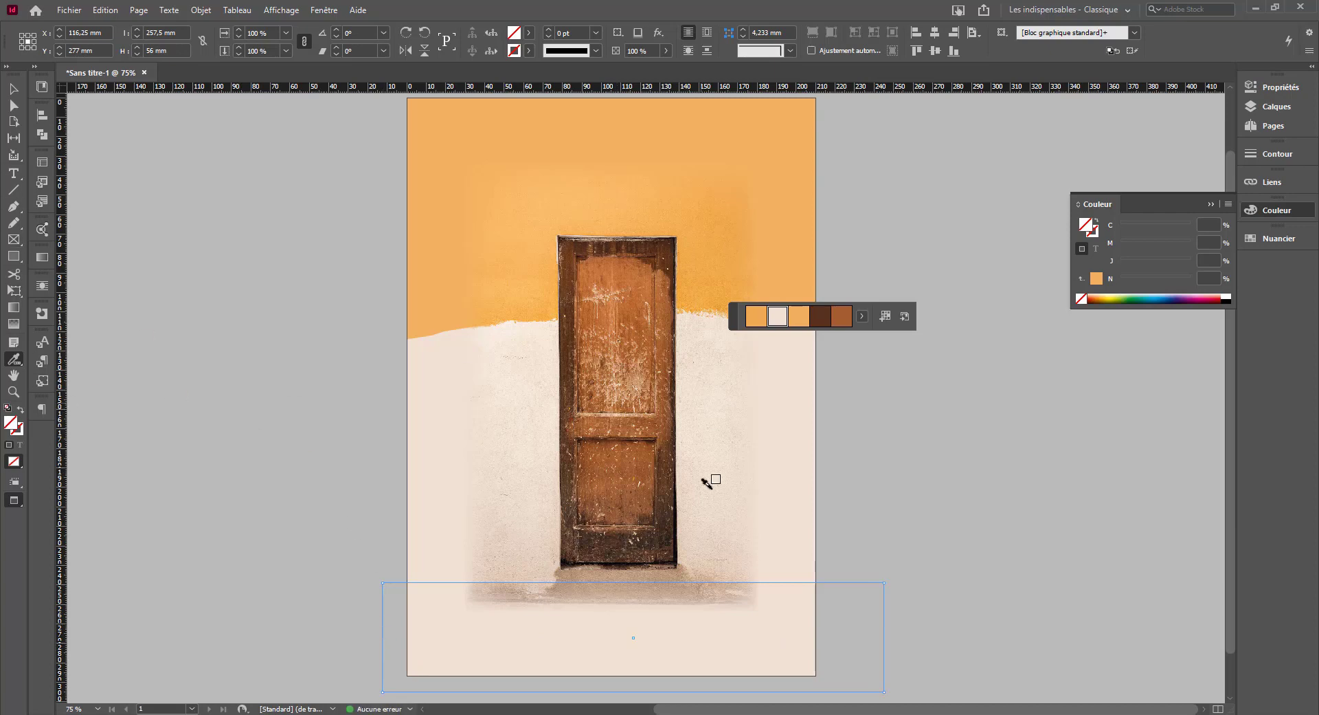
{"action": "key", "text": "w"}
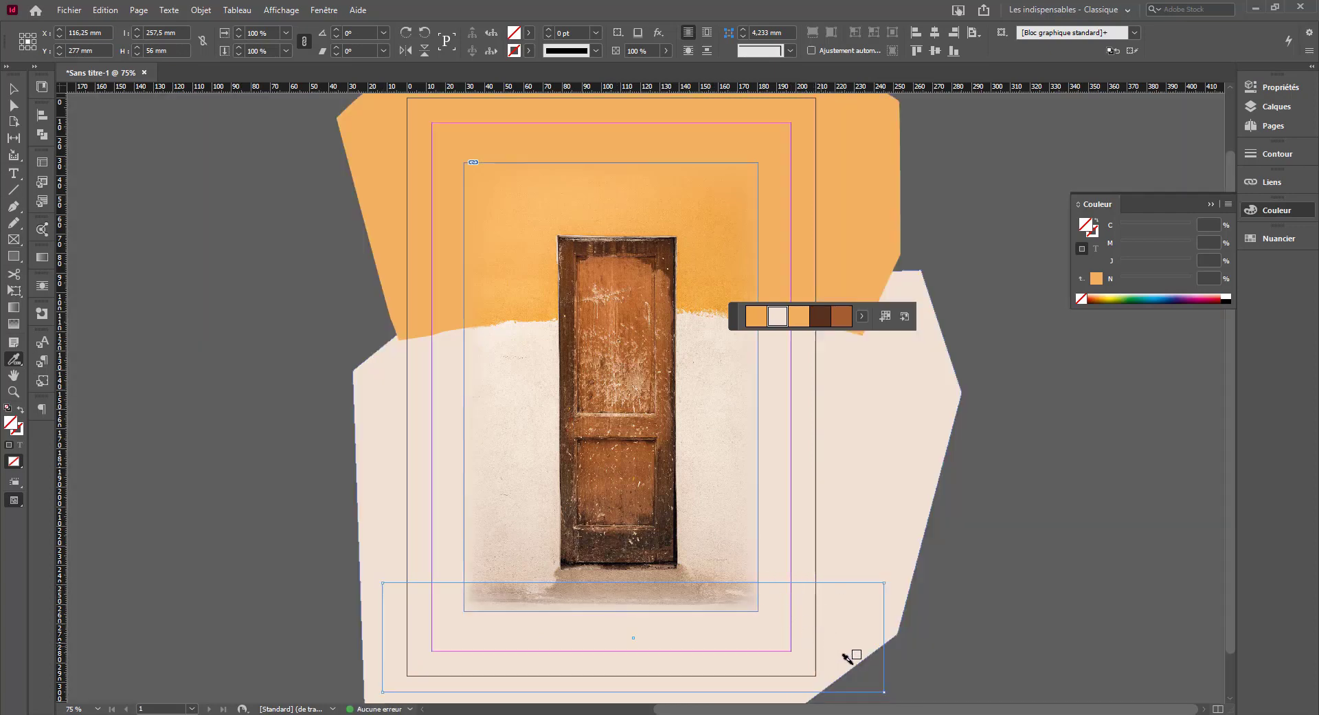
{"action": "left_click", "coordinate": [875, 671], "text": "alt"}
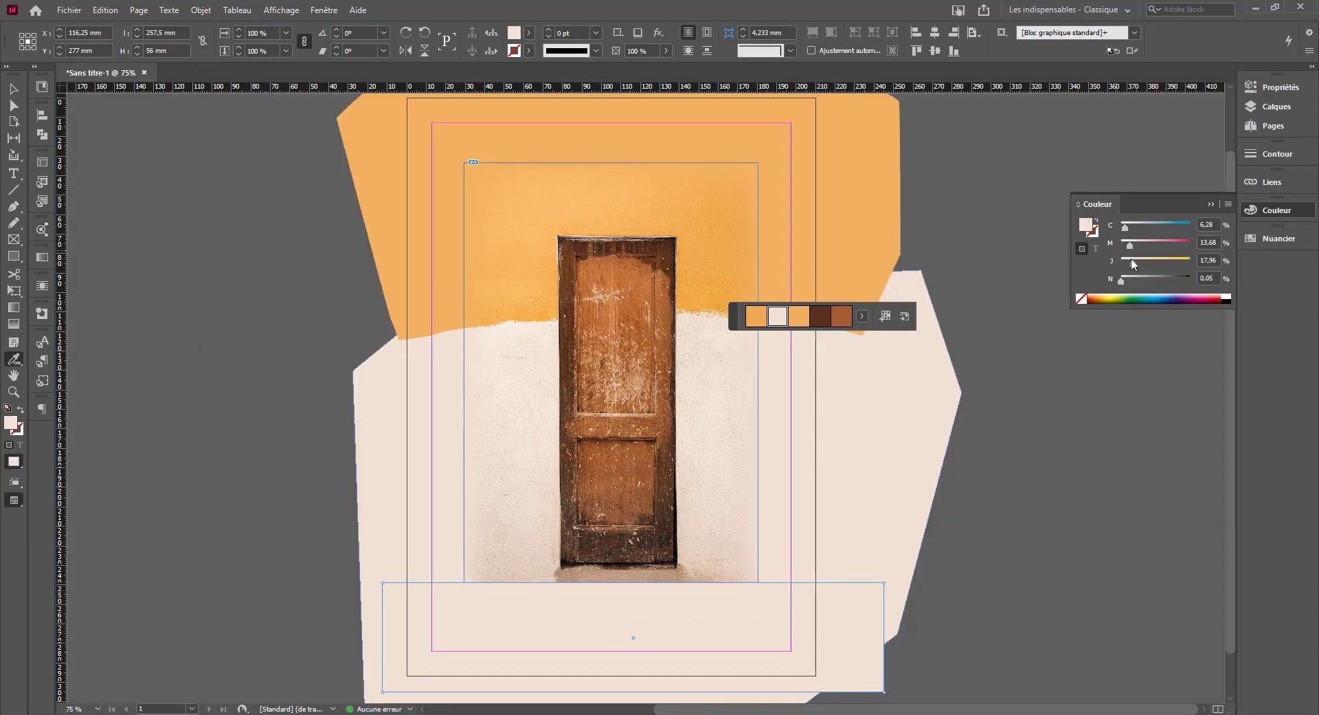
{"action": "left_click_drag", "start_coordinate": [1137, 278], "coordinate": [1135, 278]}
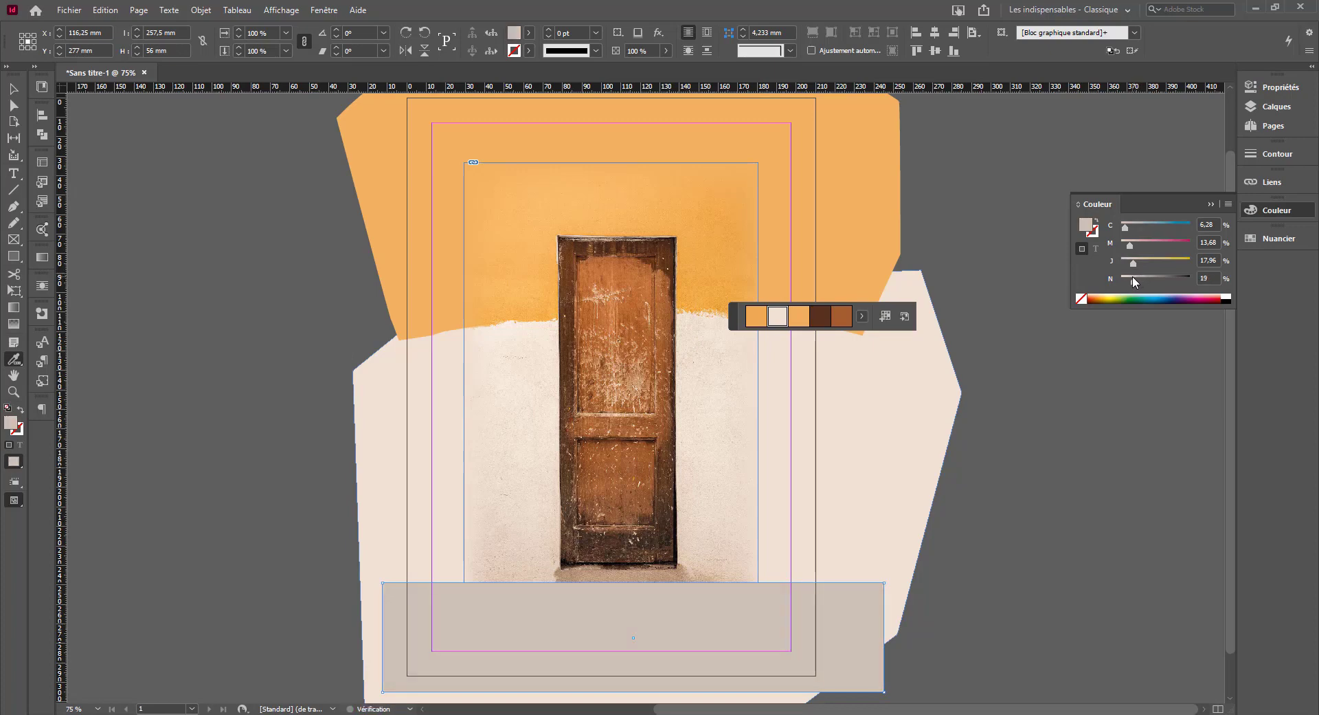
Move the floor rectangle between the orange shape and the off-white polygon in the layer stack, and preview the page without guides.
{"action": "left_click", "coordinate": [1277, 106]}
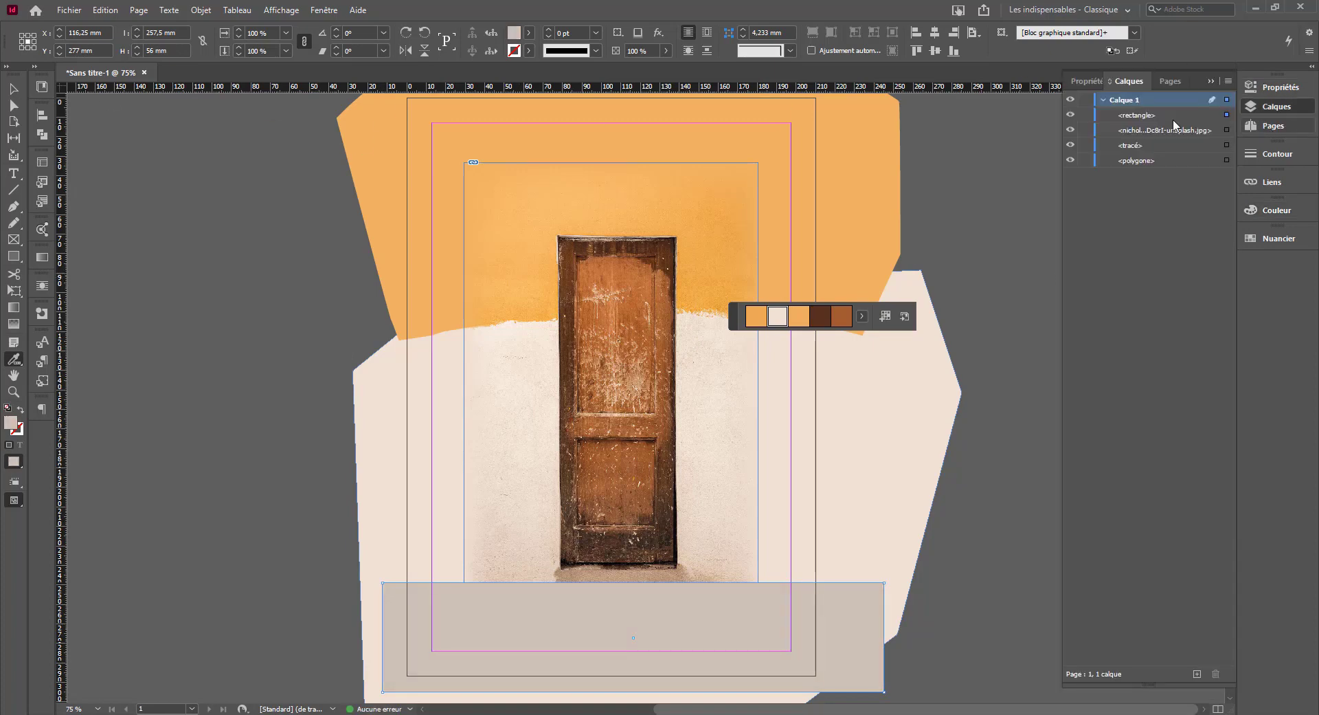
{"action": "left_click", "coordinate": [1143, 117]}
{"action": "mouse_move", "coordinate": [1144, 122]}
{"action": "left_mouse_down"}
{"action": "mouse_move", "coordinate": [1147, 165]}
{"action": "mouse_move", "coordinate": [1147, 142]}
{"action": "left_mouse_up"}
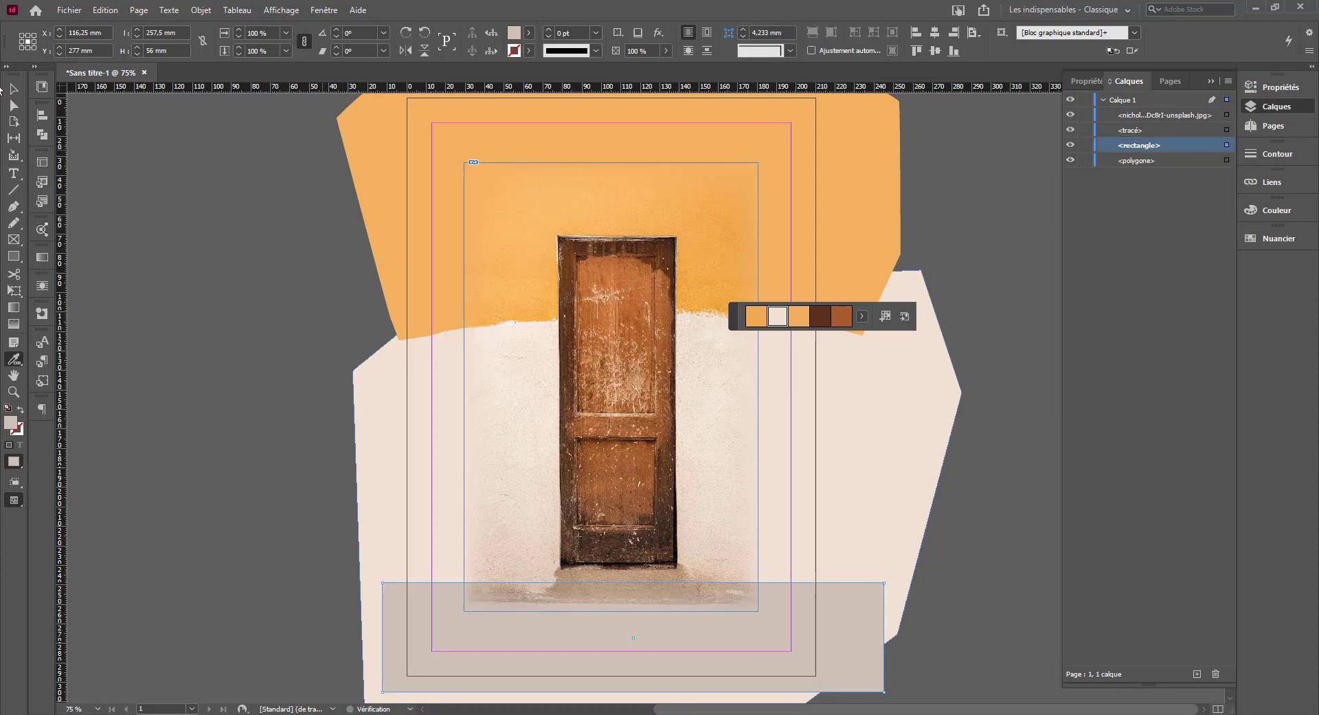
{"action": "left_click", "coordinate": [13, 88]}
{"action": "left_click", "coordinate": [217, 292]}
{"action": "key", "text": "w"}
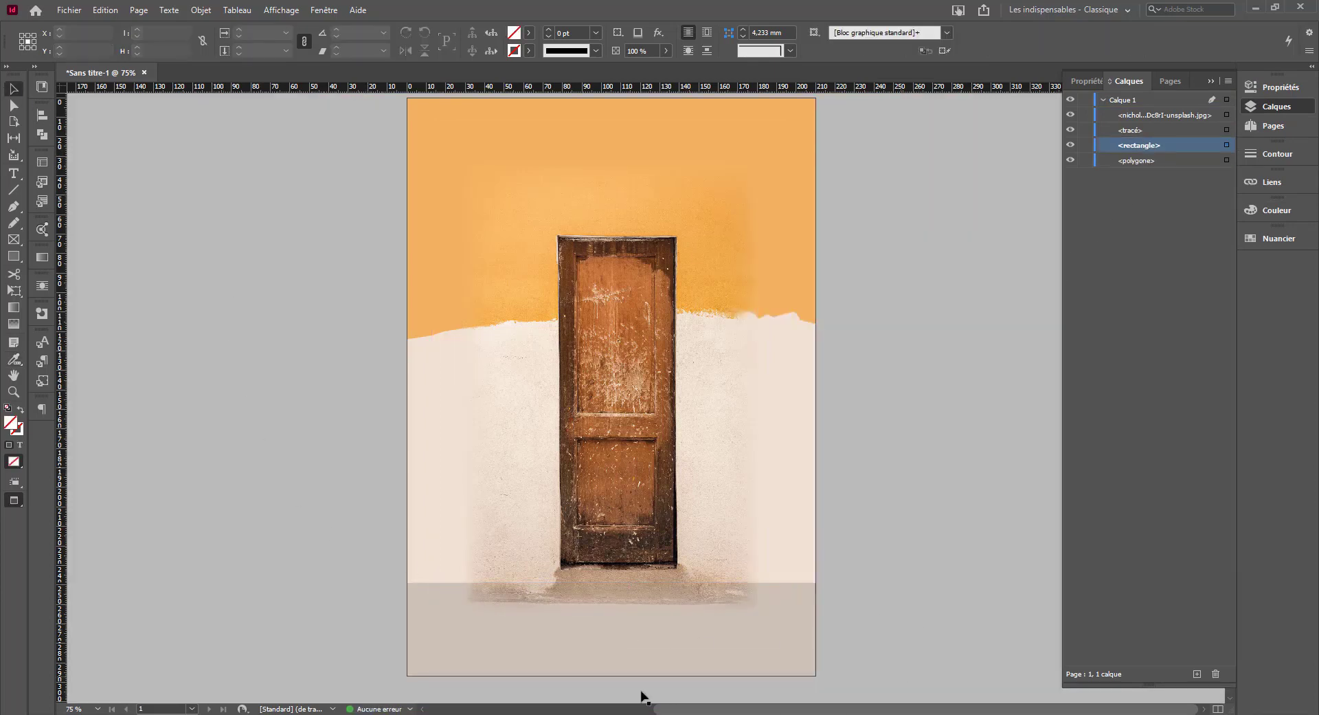
Lower the upper edge of the floor rectangle to a height of about 49 mm, near the photo's bottom edge.
{"action": "left_click", "coordinate": [530, 662]}
{"action": "left_click_drag", "start_coordinate": [635, 582], "coordinate": [636, 596]}
{"action": "left_click", "coordinate": [922, 451]}
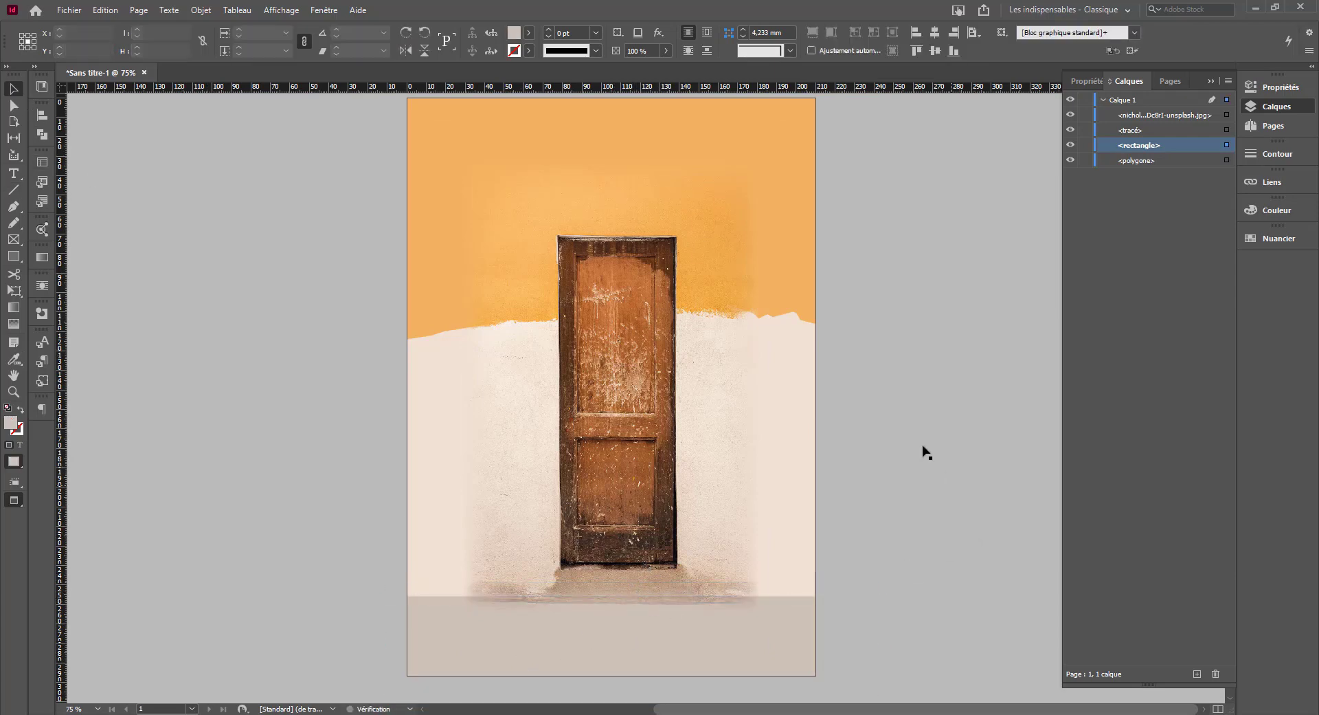
{"action": "left_click", "coordinate": [735, 641]}
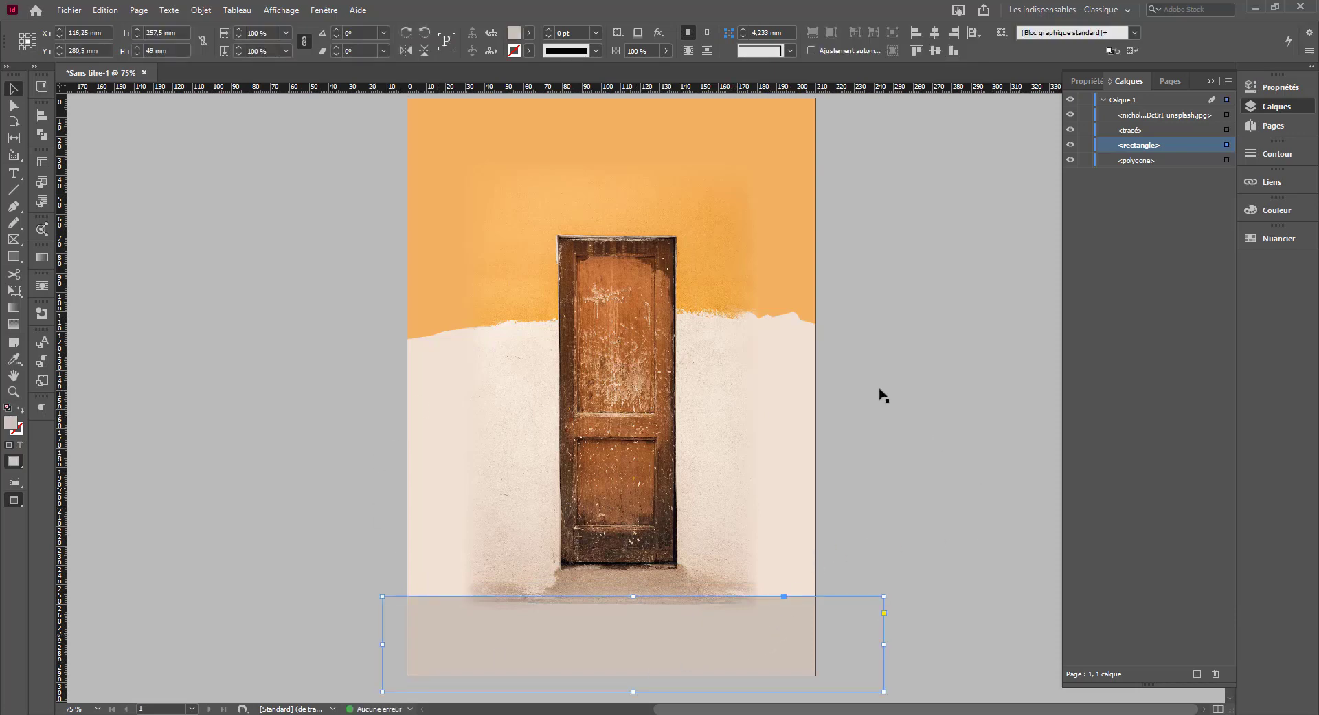
{"action": "key", "text": "ctrl+minus"}
{"action": "key", "text": "ctrl+minus"}
{"action": "key", "text": "ctrl+equal"}
{"action": "key", "text": "ctrl+equal"}
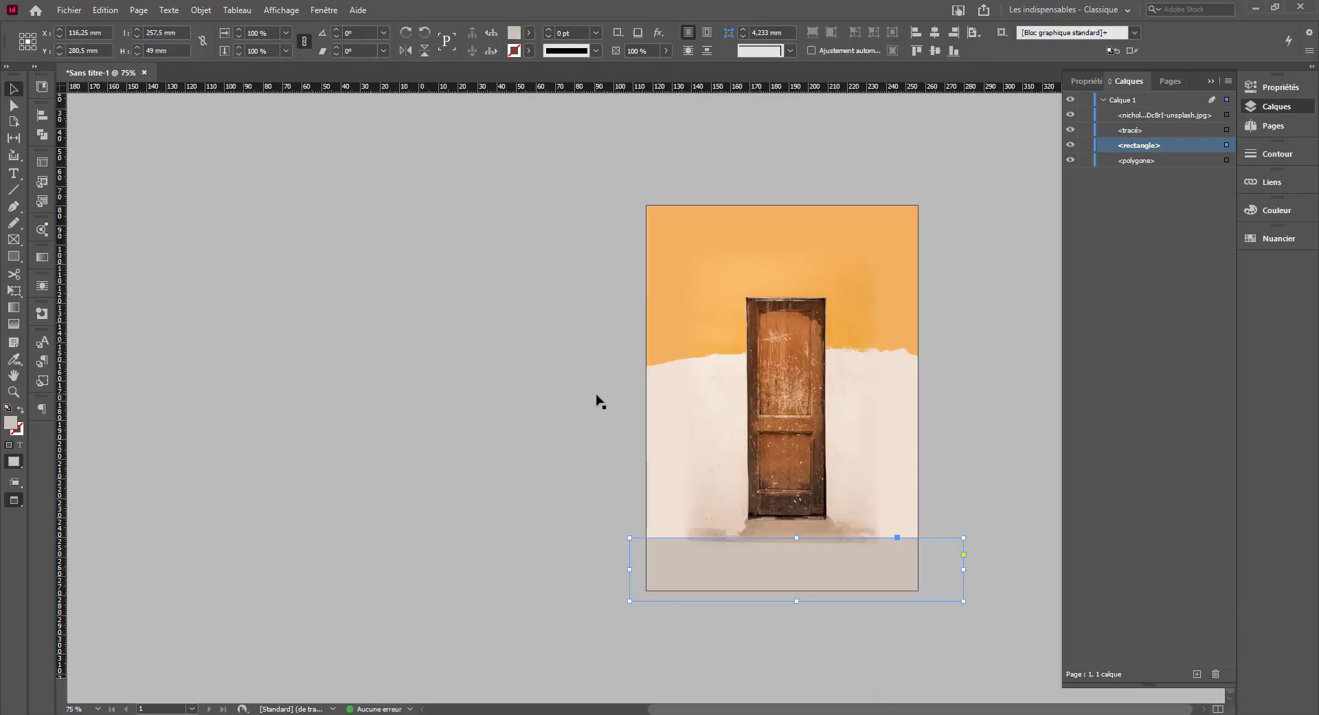
{"action": "left_click", "coordinate": [701, 412]}
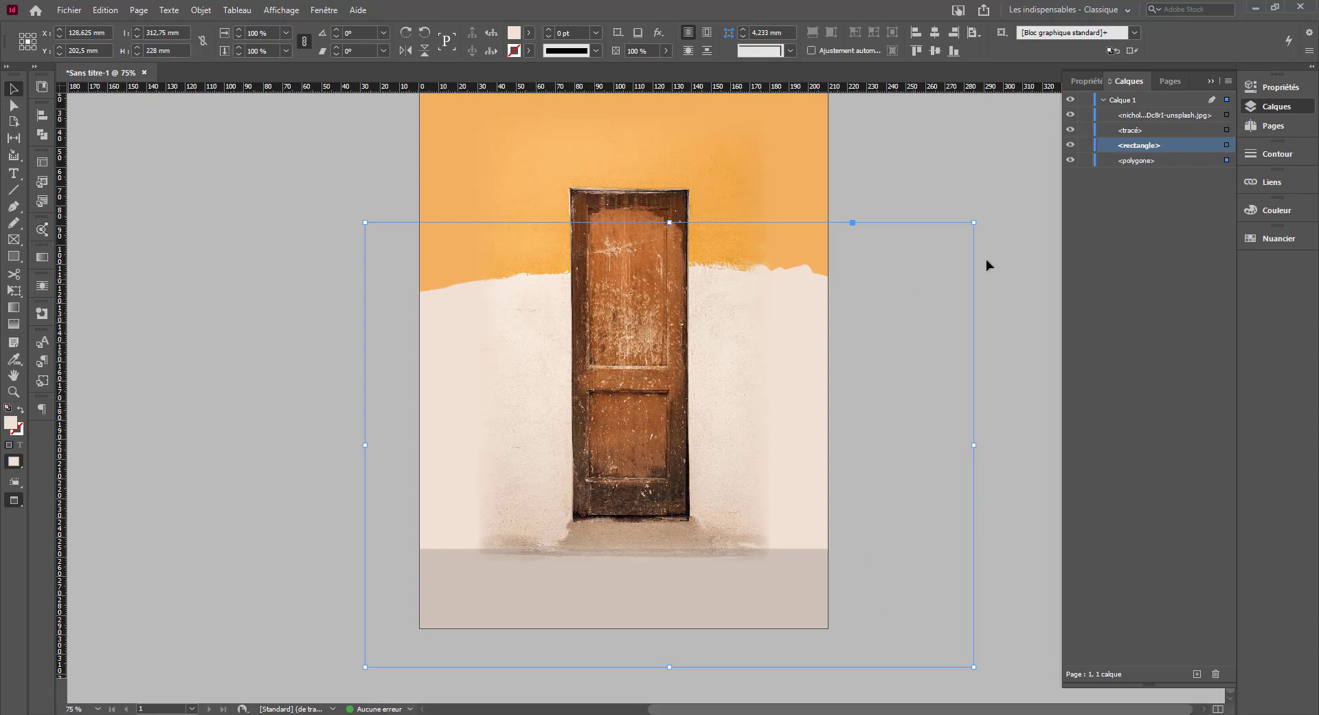
{"action": "left_click", "coordinate": [1022, 271]}
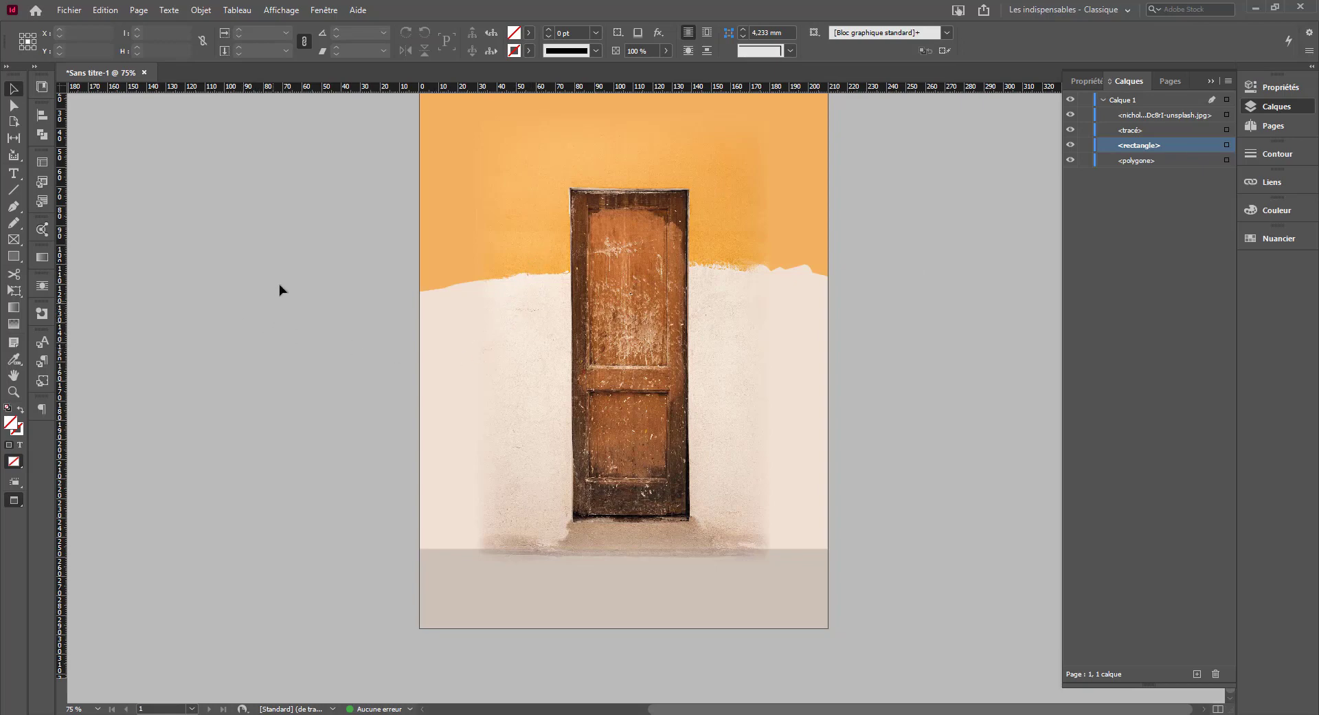
Show the Effects (Effets) settings beside the page and select the door photo frame.
{"action": "left_click", "coordinate": [313, 12]}
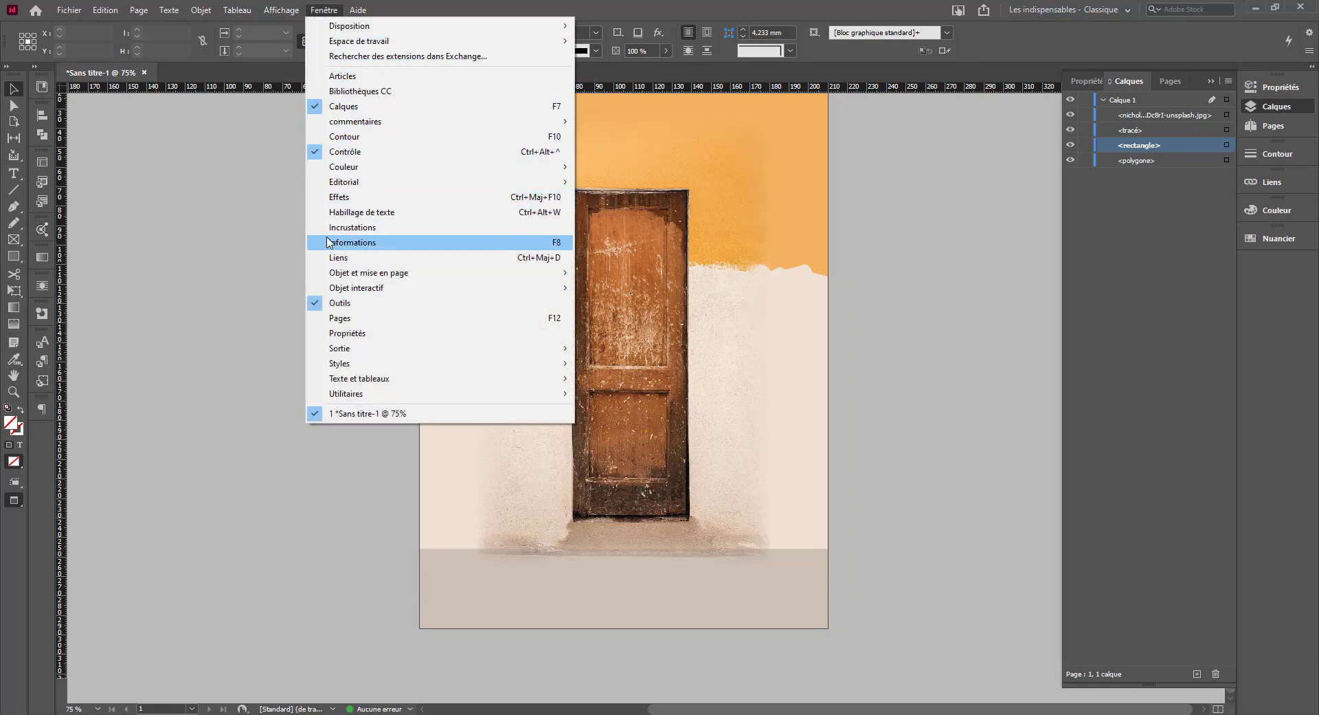
{"action": "left_click", "coordinate": [536, 198]}
{"action": "left_click_drag", "start_coordinate": [495, 256], "coordinate": [254, 172]}
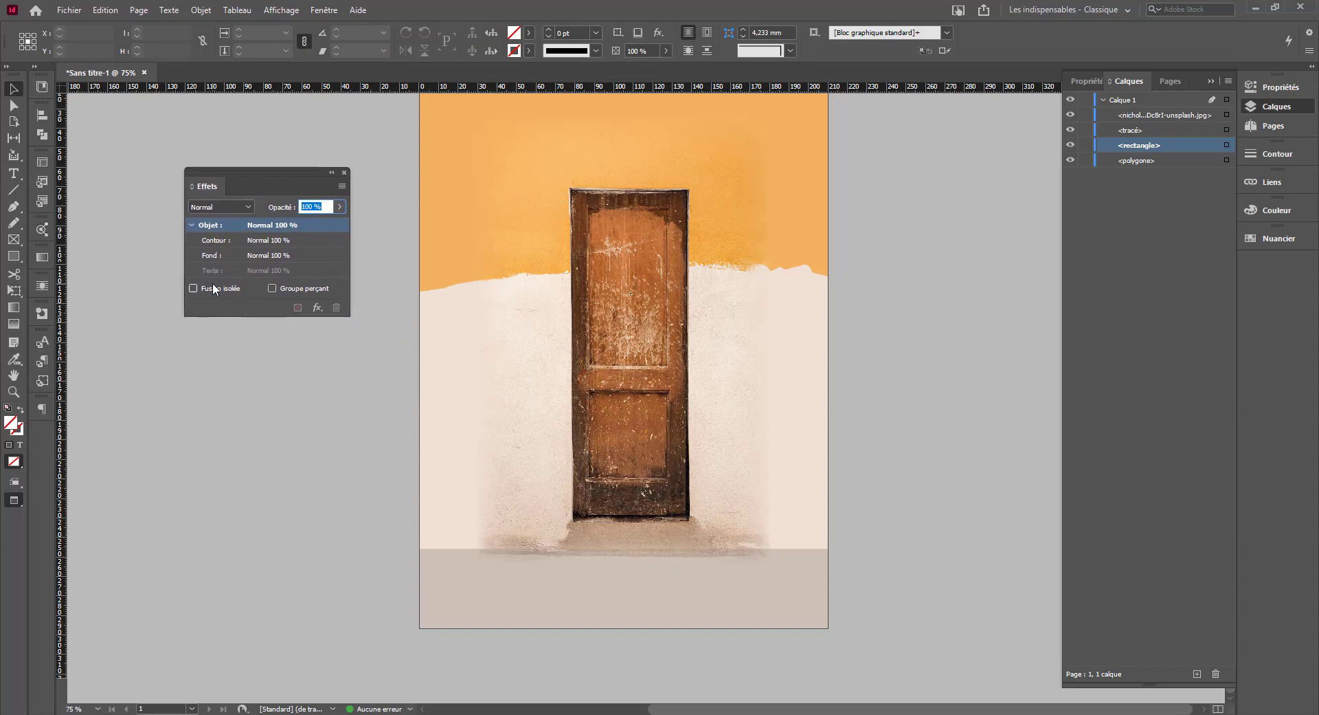
{"action": "left_click", "coordinate": [517, 346]}
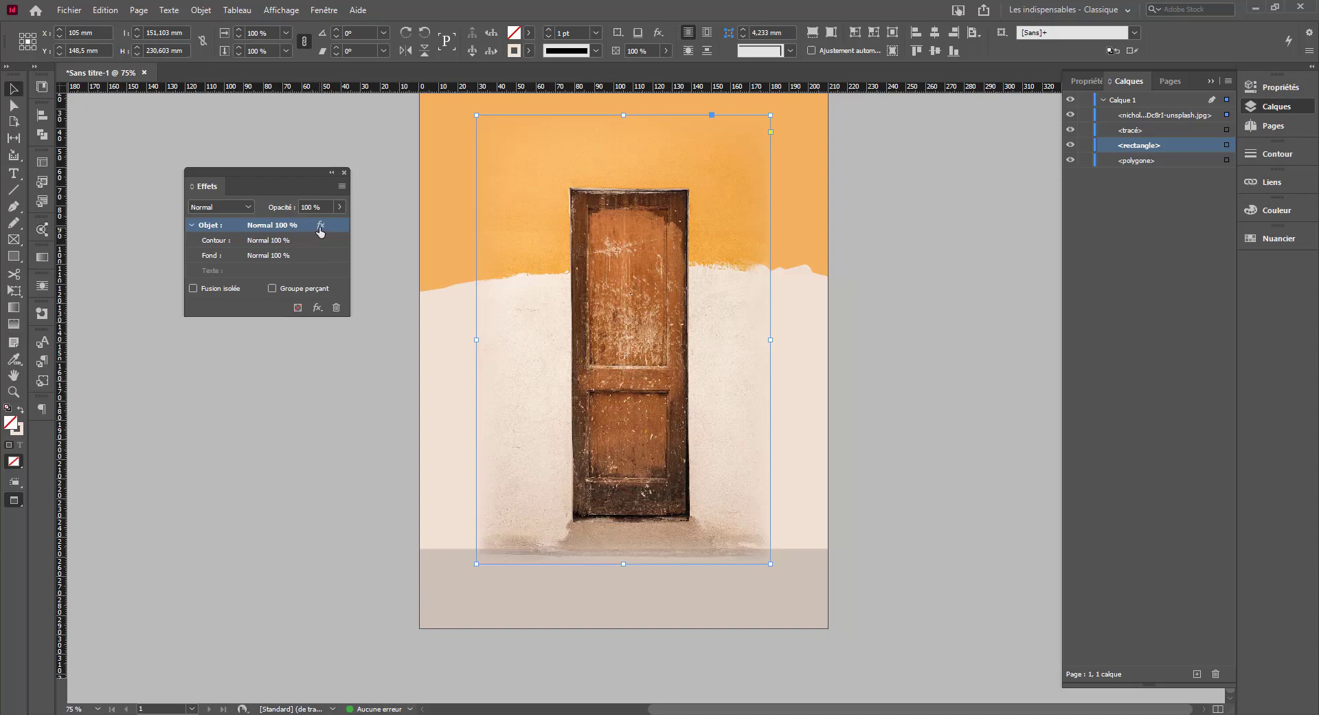
Try a lower opacity on the door photo and return it to 100 %.
{"action": "left_click", "coordinate": [336, 206]}
{"action": "left_click_drag", "start_coordinate": [331, 224], "coordinate": [371, 232]}
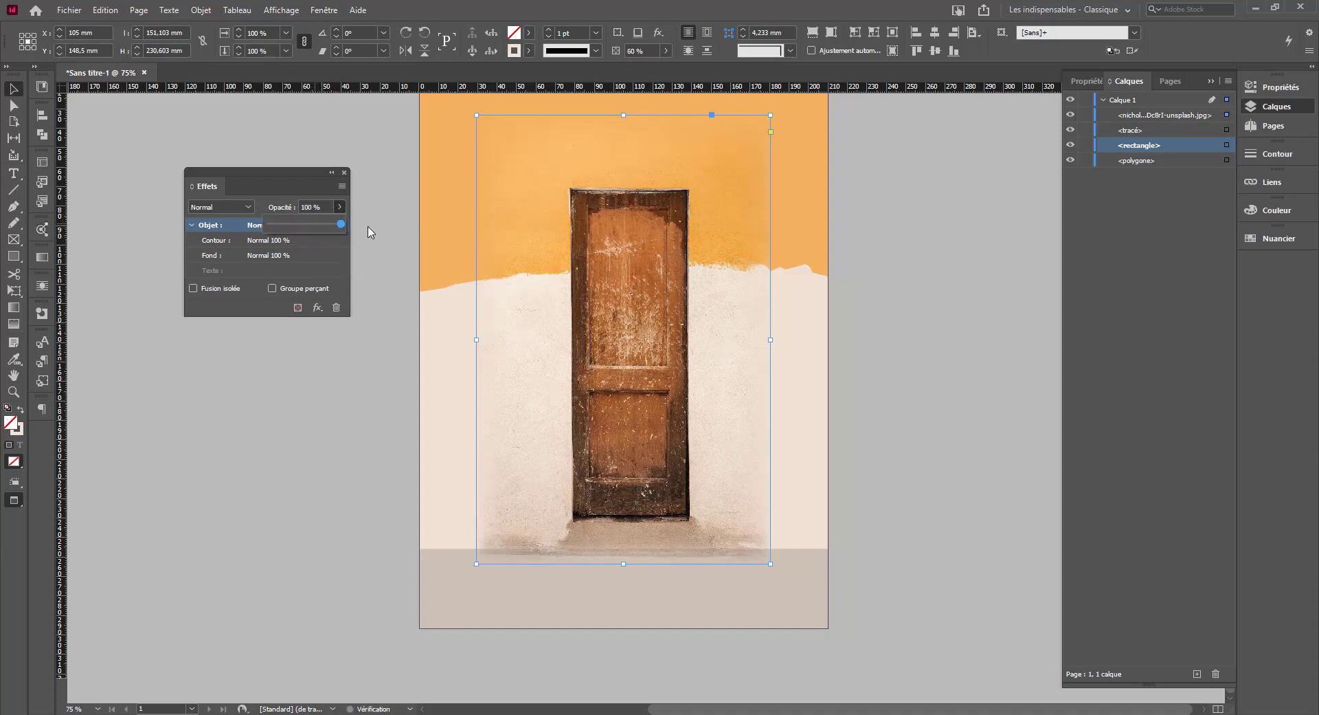
{"action": "left_click", "coordinate": [238, 226]}
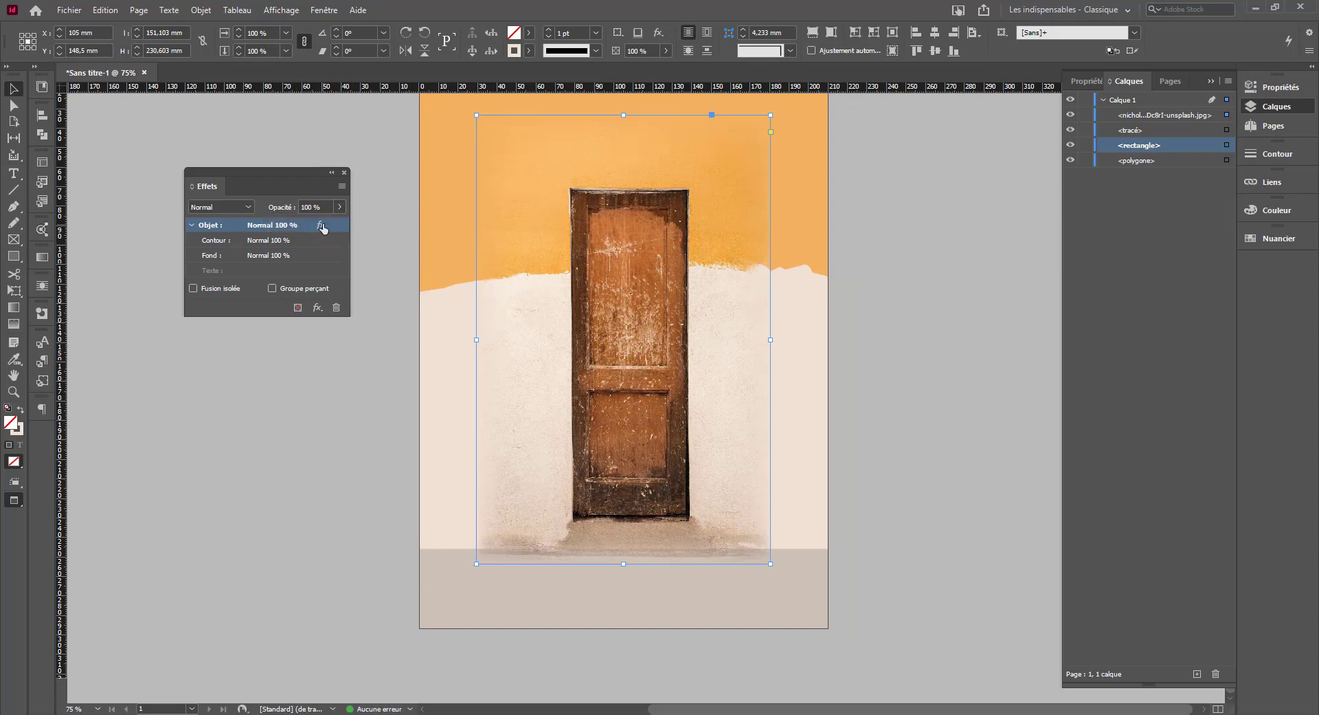
Reopen the photo's simple feather (Contour progressif simple) and set its width to 31 mm.
{"action": "double_click", "coordinate": [320, 225]}
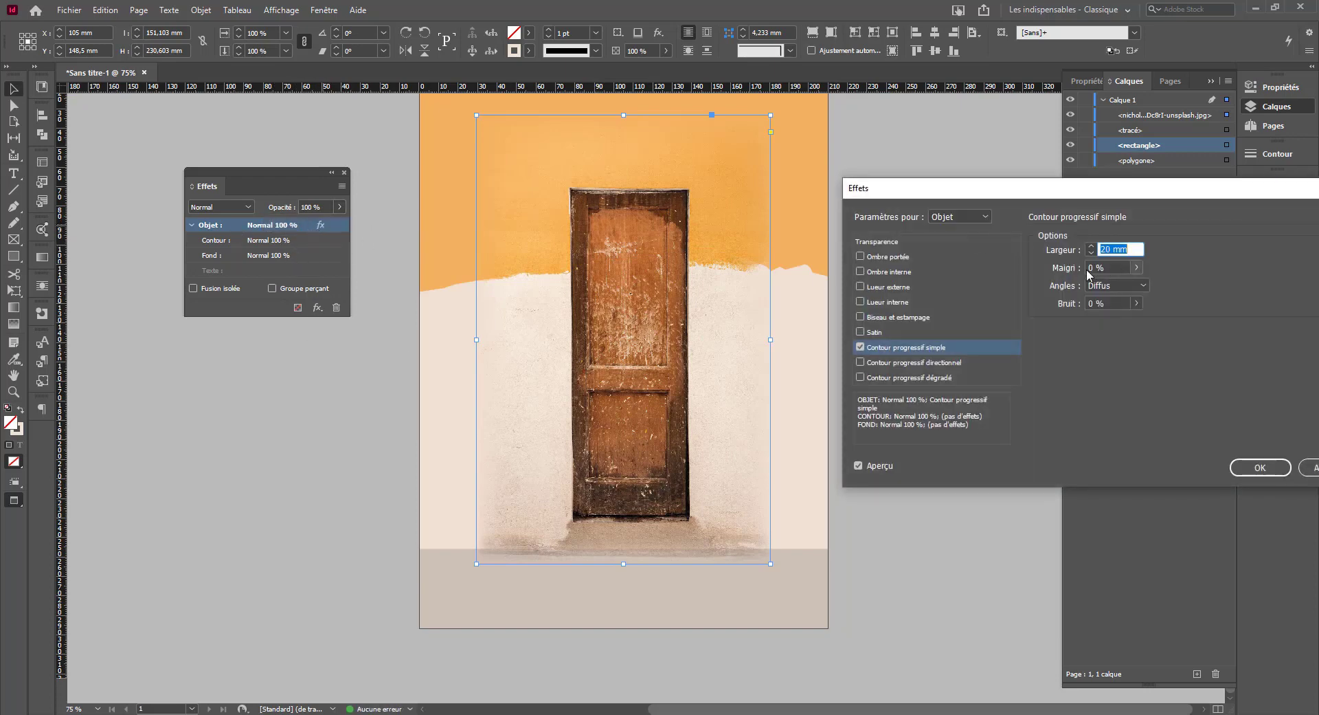
{"action": "left_click", "coordinate": [1090, 247]}
{"action": "left_click", "coordinate": [1090, 247]}
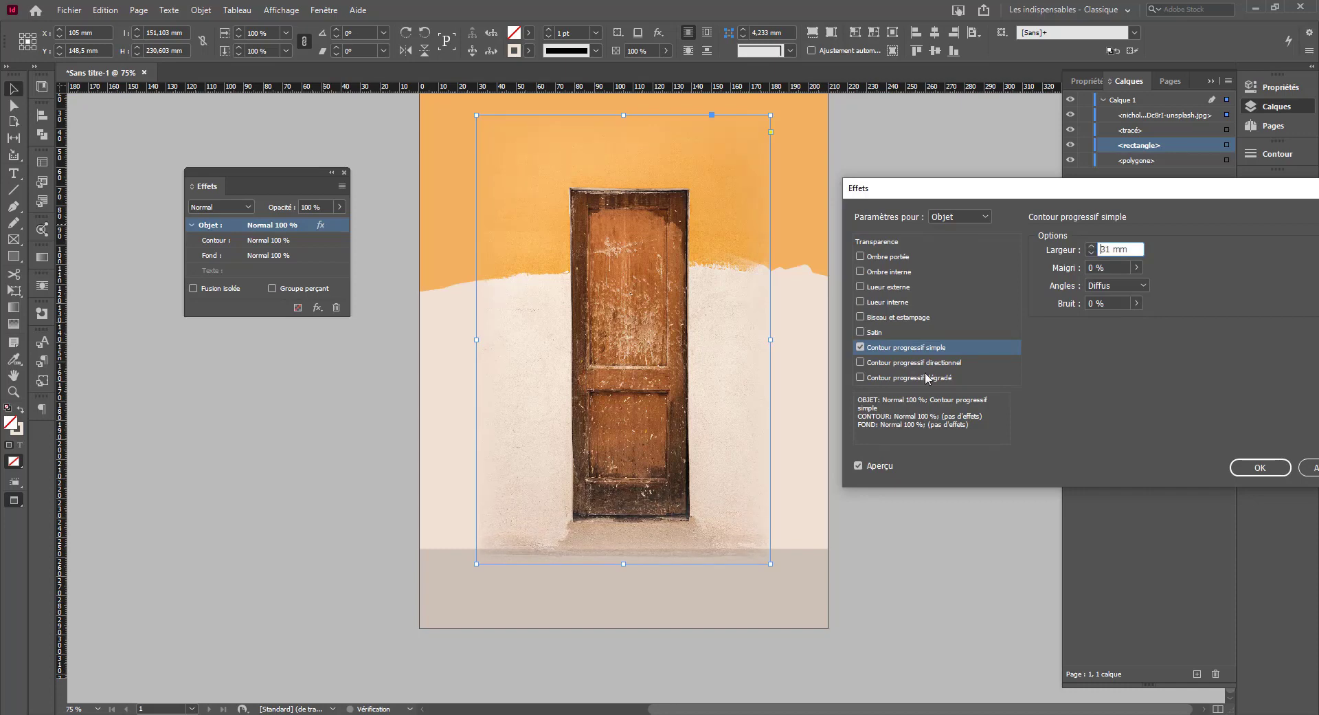
{"action": "left_click", "coordinate": [1260, 468]}
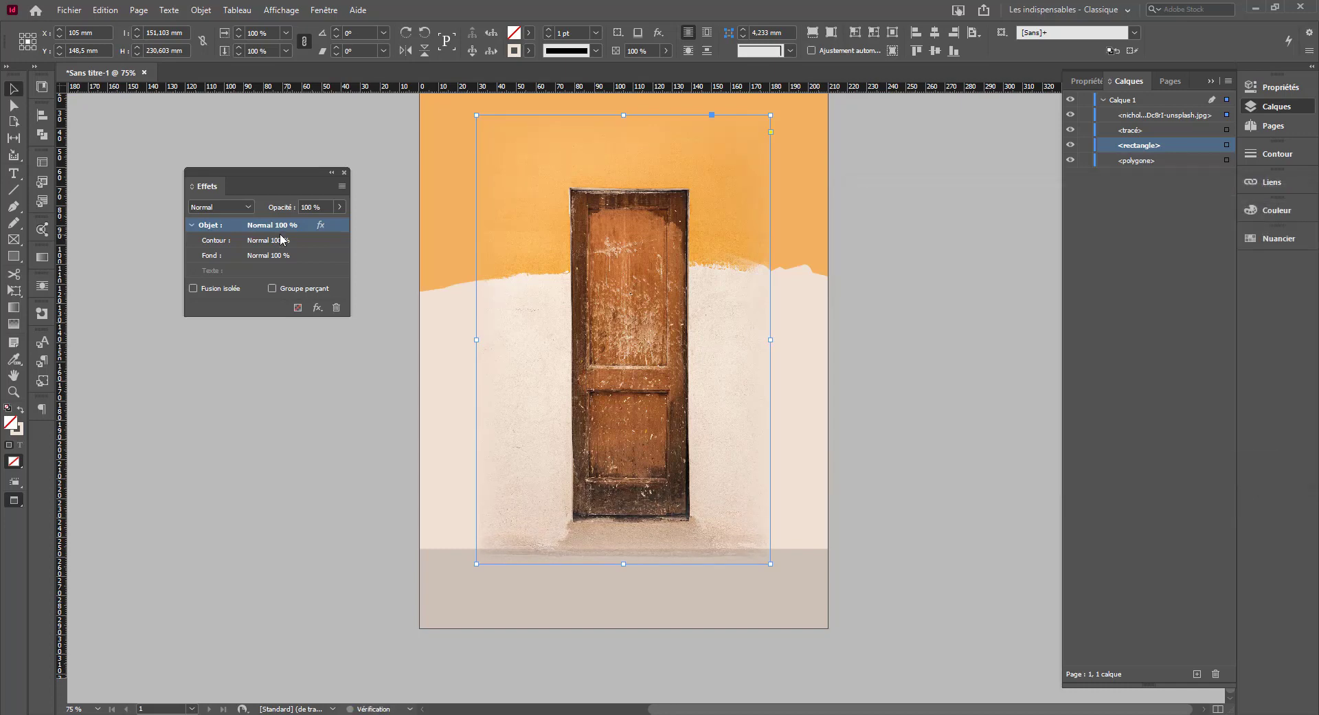
Try a linear gradient feather (Contour progressif dégradé) on the photo frame's fill at -88° with the midpoint at 37.5 %.
{"action": "left_click", "coordinate": [215, 242]}
{"action": "left_click", "coordinate": [241, 259]}
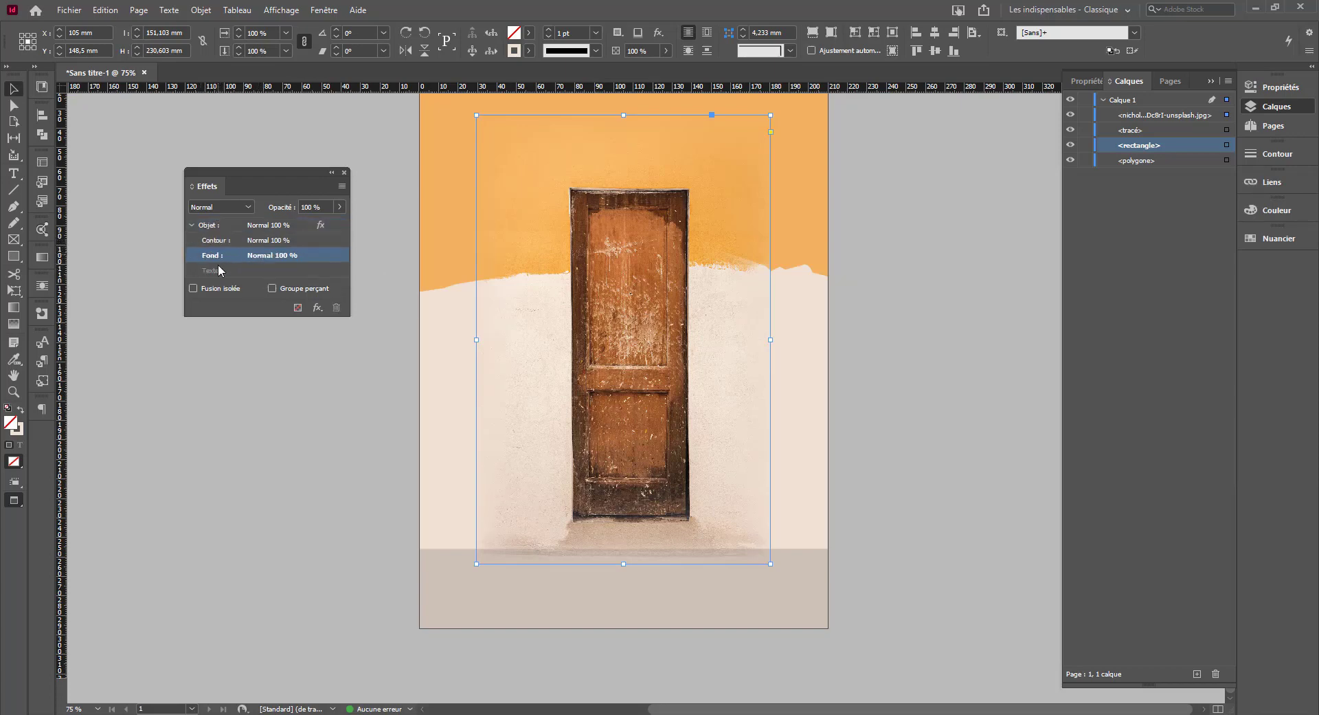
{"action": "left_click", "coordinate": [327, 307]}
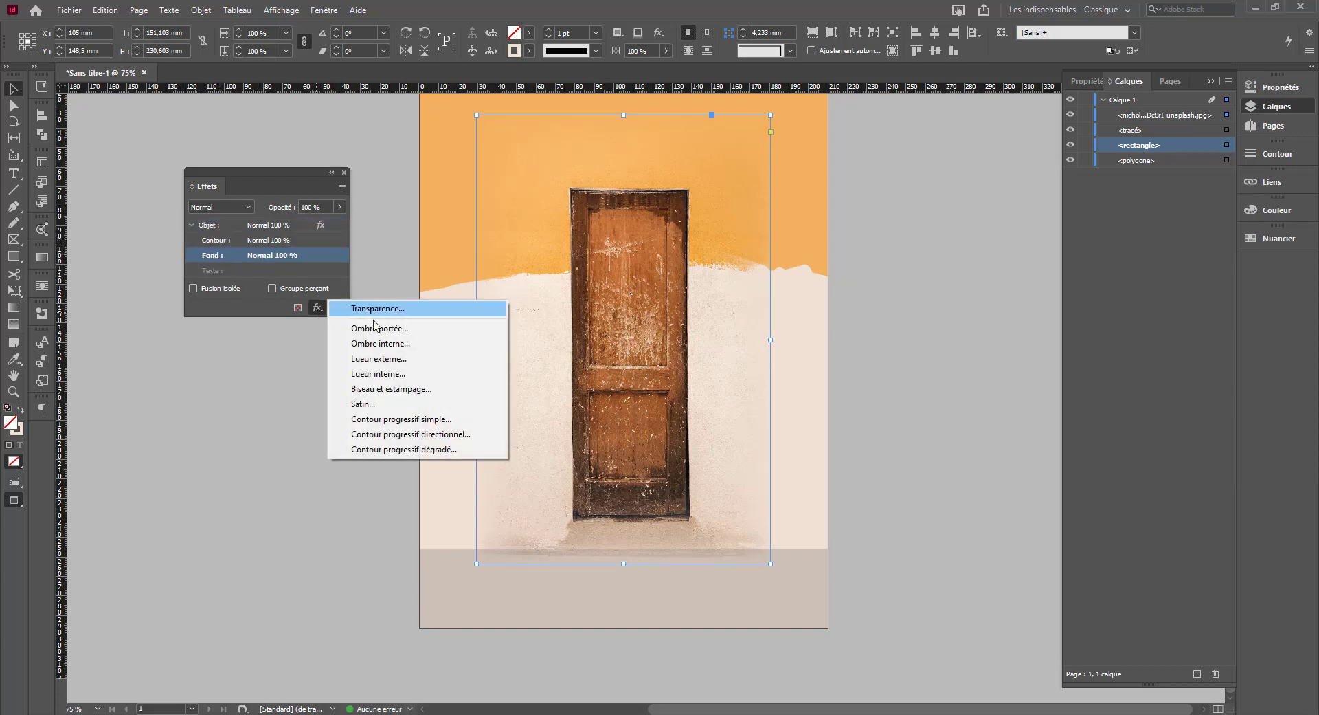
{"action": "left_click", "coordinate": [404, 449]}
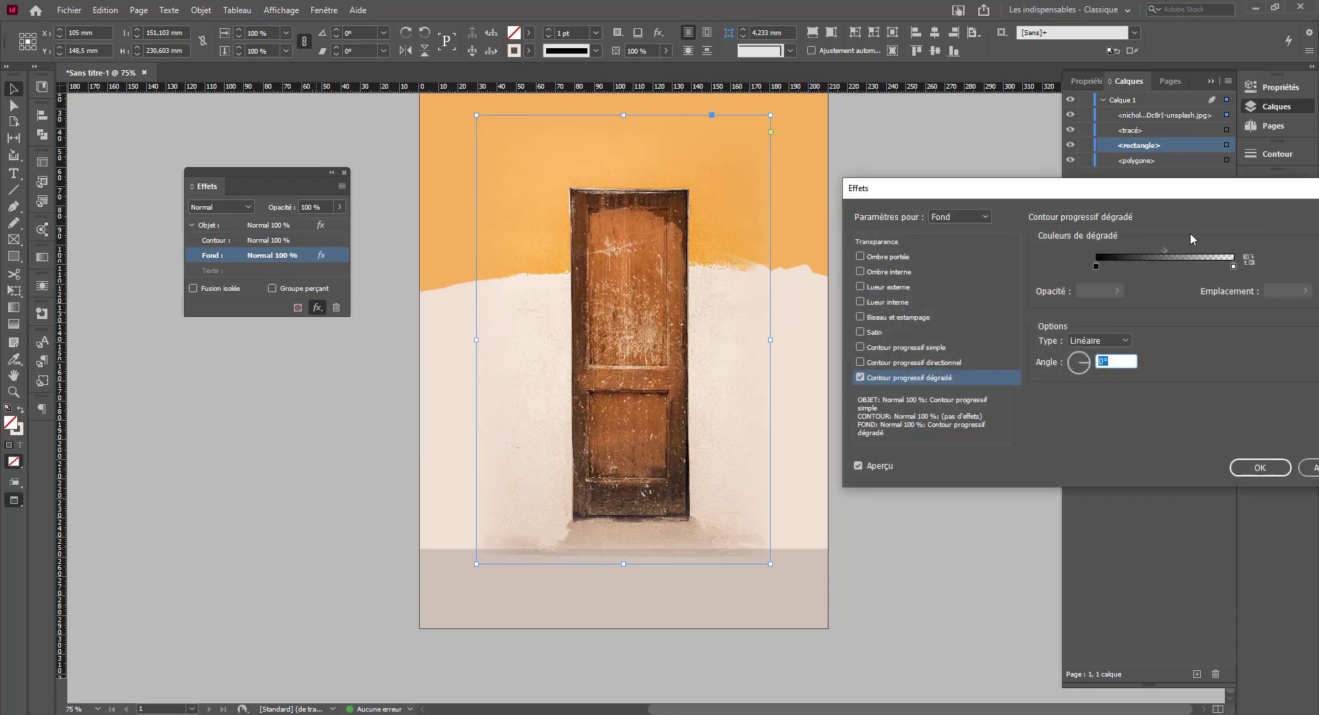
{"action": "left_click_drag", "start_coordinate": [1090, 366], "coordinate": [1079, 383]}
{"action": "left_click_drag", "start_coordinate": [1165, 251], "coordinate": [1194, 250]}
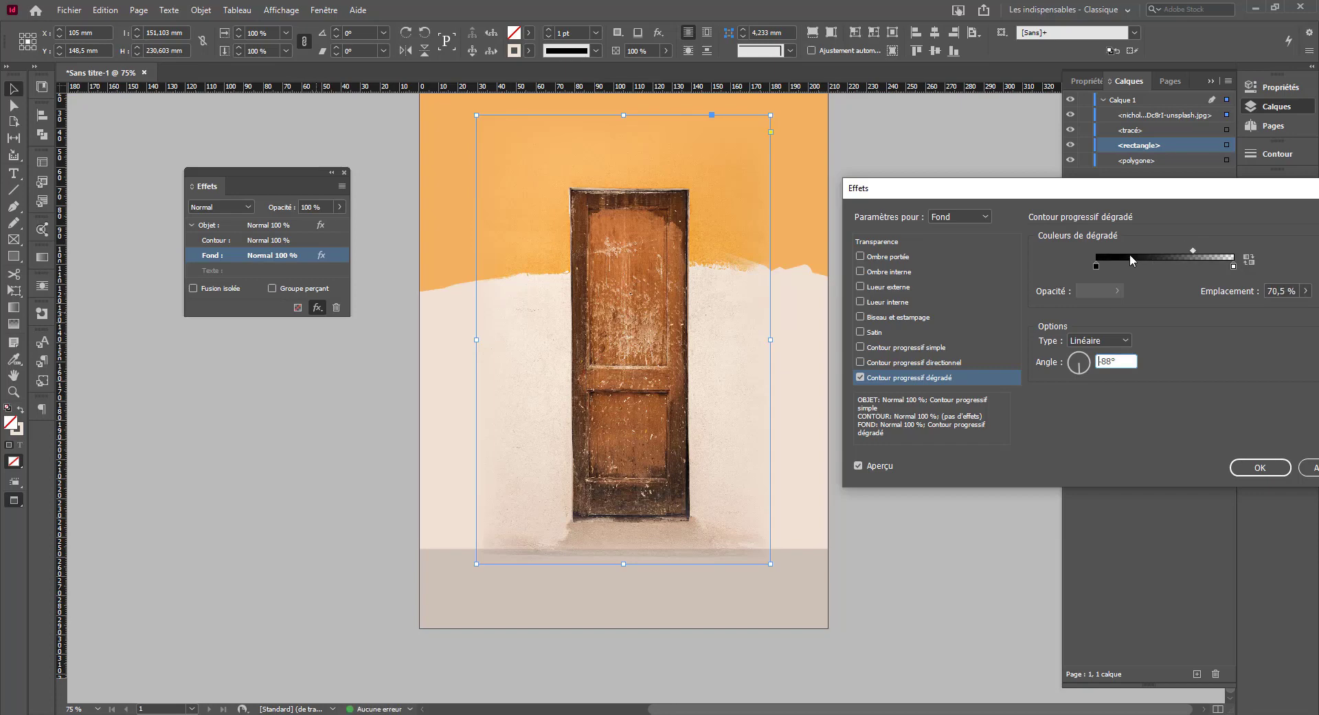
{"action": "left_click_drag", "start_coordinate": [1194, 252], "coordinate": [1147, 251]}
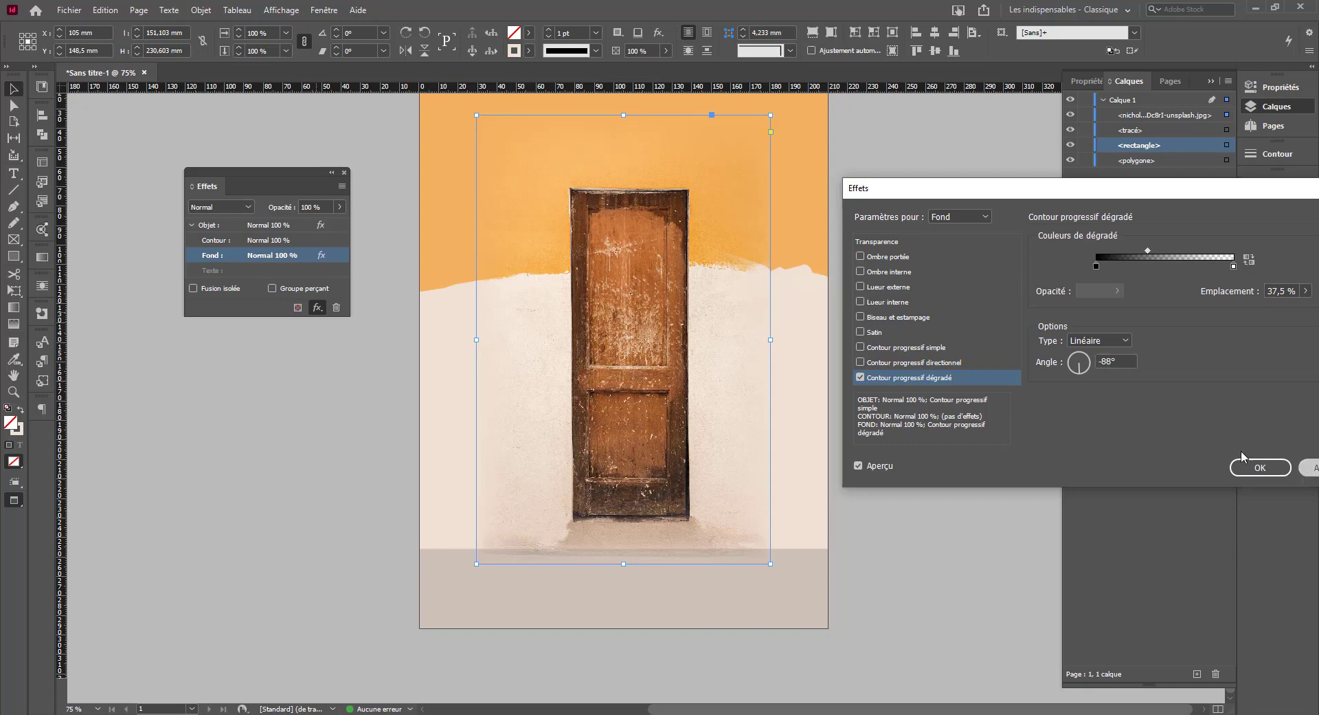
{"action": "left_click", "coordinate": [1309, 467]}
Apply a linear gradient feather (Contour progressif dégradé) to the whole door photo object at -90° with the midpoint at 87 %.
{"action": "left_click", "coordinate": [220, 230]}
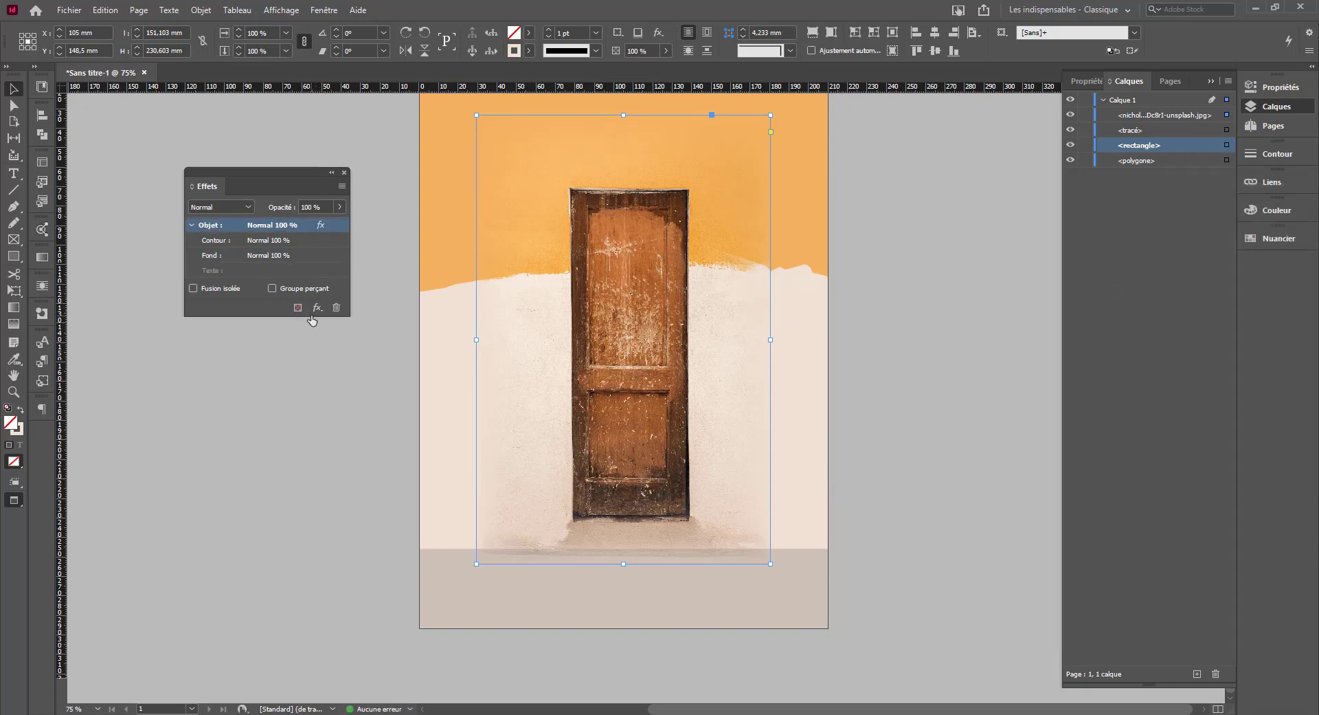
{"action": "left_click", "coordinate": [316, 307]}
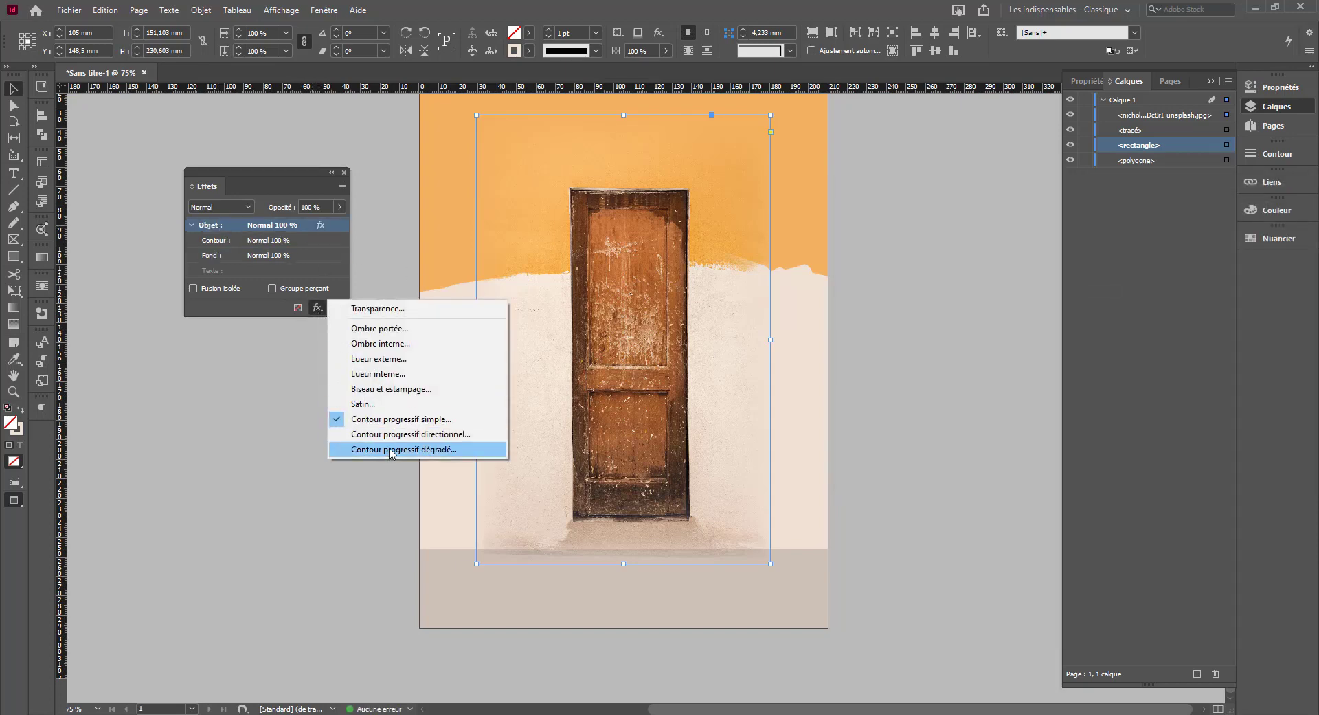
{"action": "left_click", "coordinate": [390, 450]}
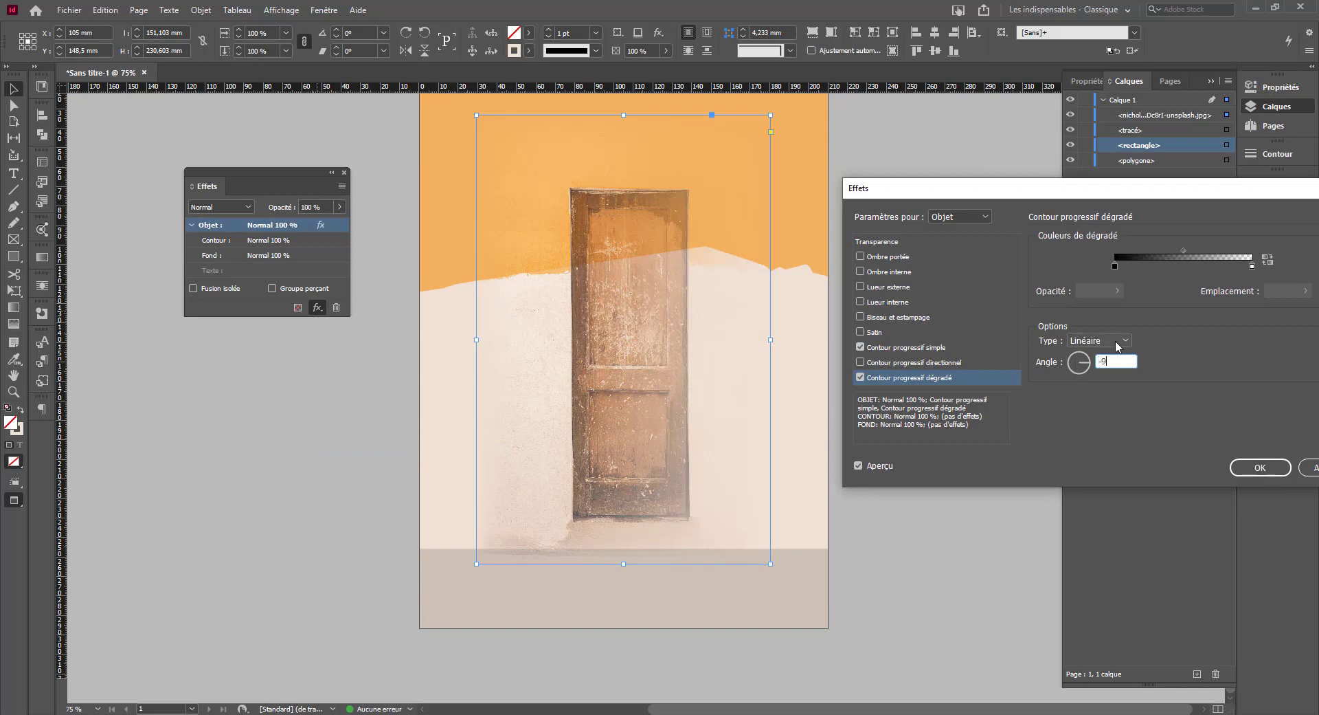
{"action": "key", "text": "Tab"}
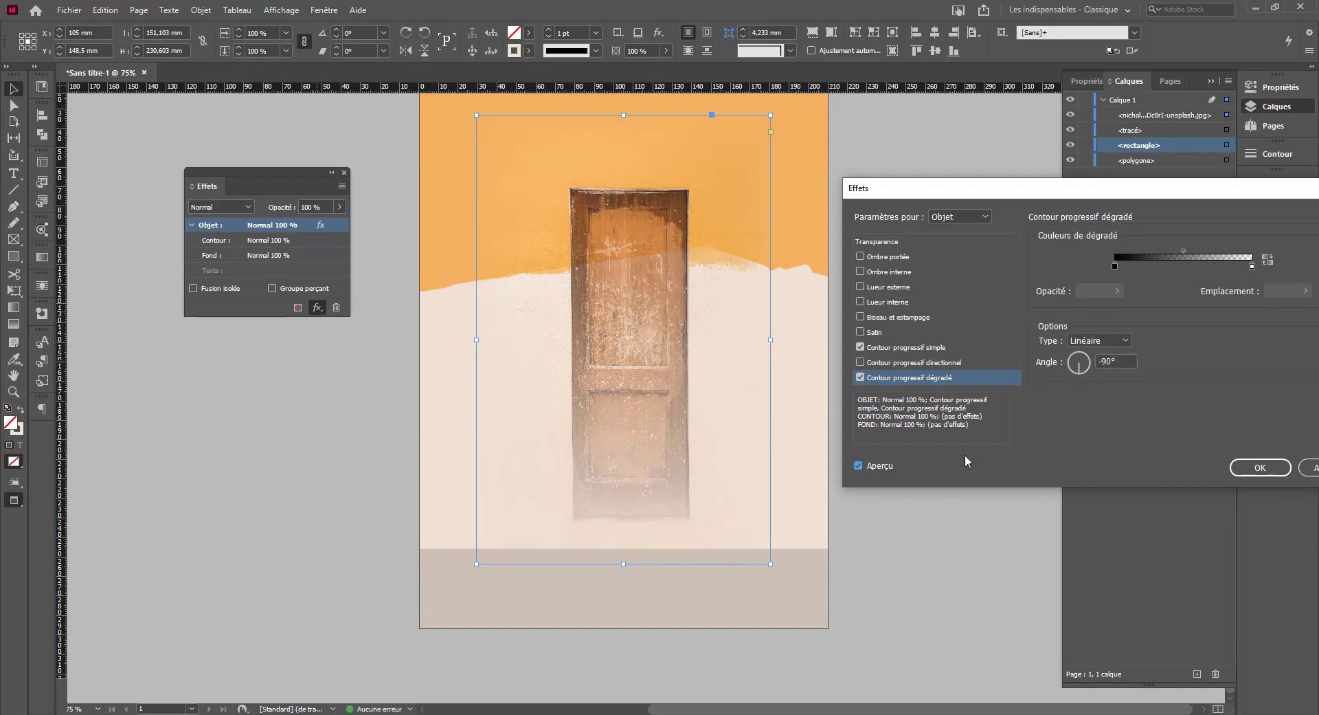
{"action": "left_click_drag", "start_coordinate": [1183, 250], "coordinate": [1237, 253]}
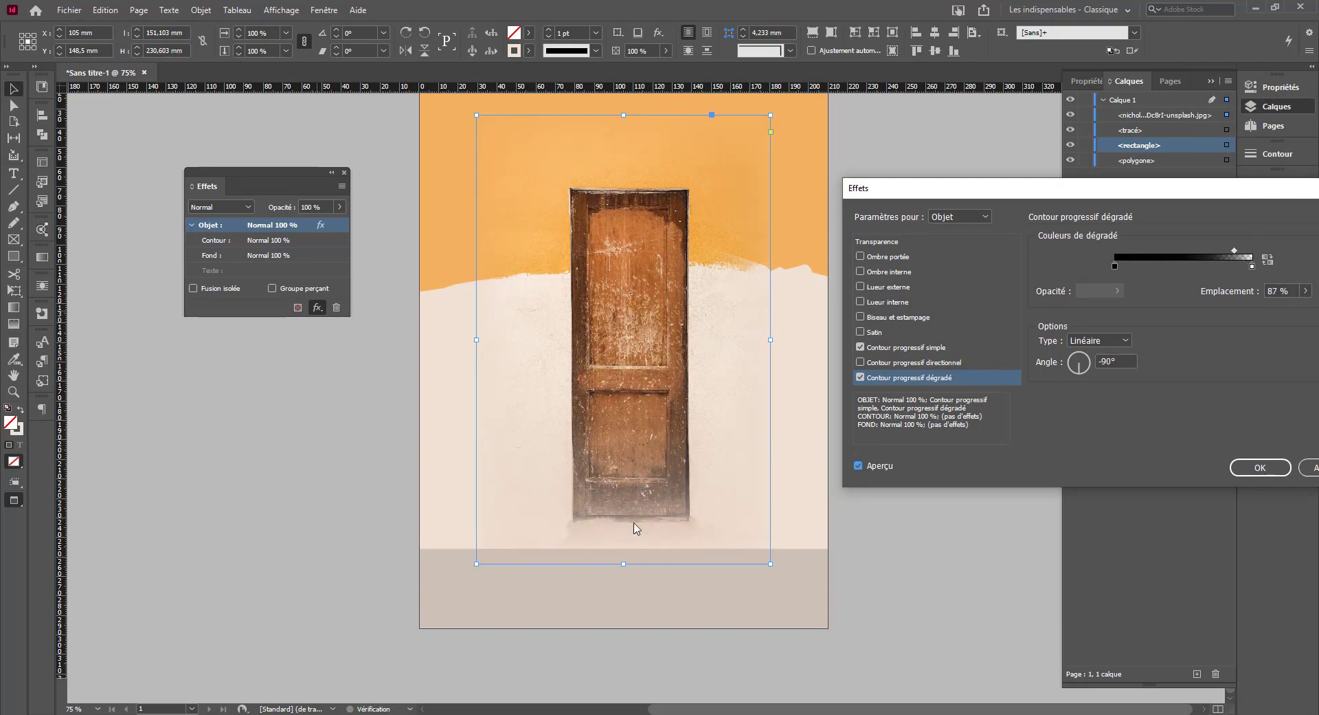
{"action": "left_click", "coordinate": [1260, 468]}
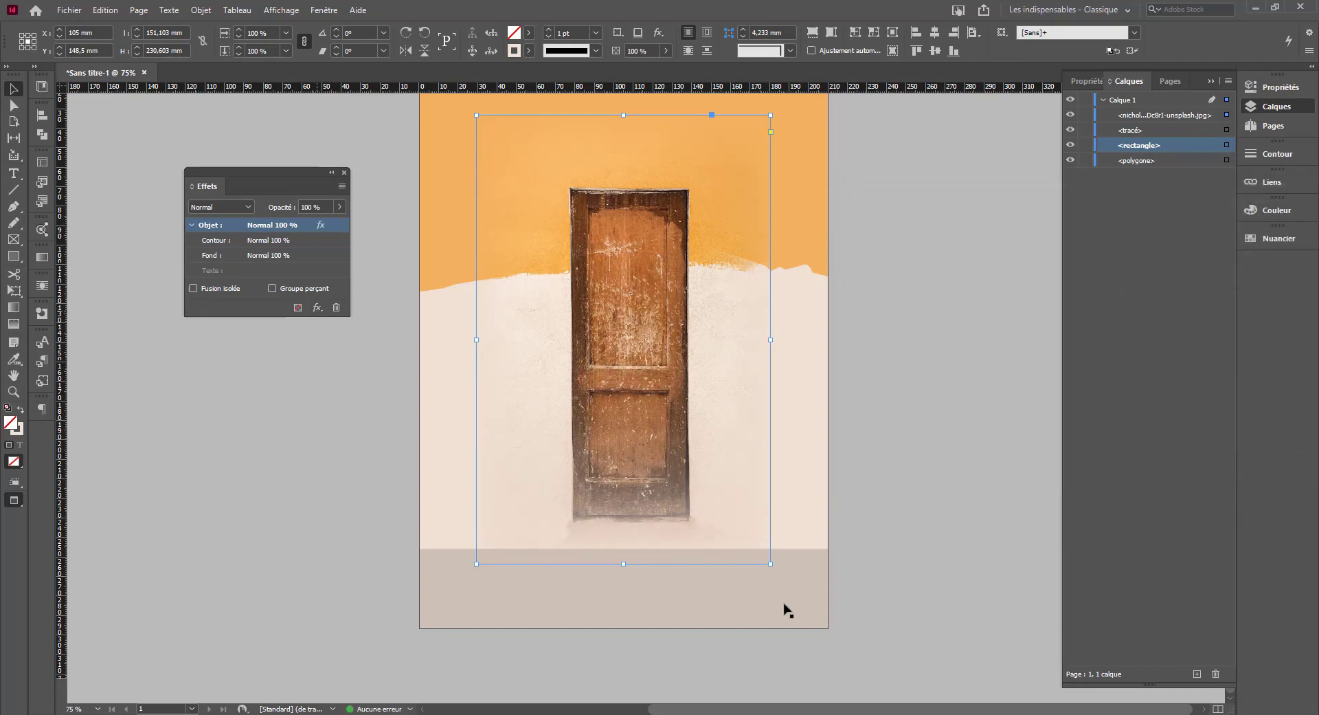
Raise the upper edge of the floor rectangle to the foot of the door.
{"action": "left_click", "coordinate": [759, 597]}
{"action": "left_click_drag", "start_coordinate": [645, 547], "coordinate": [646, 524]}
{"action": "left_click", "coordinate": [922, 452]}
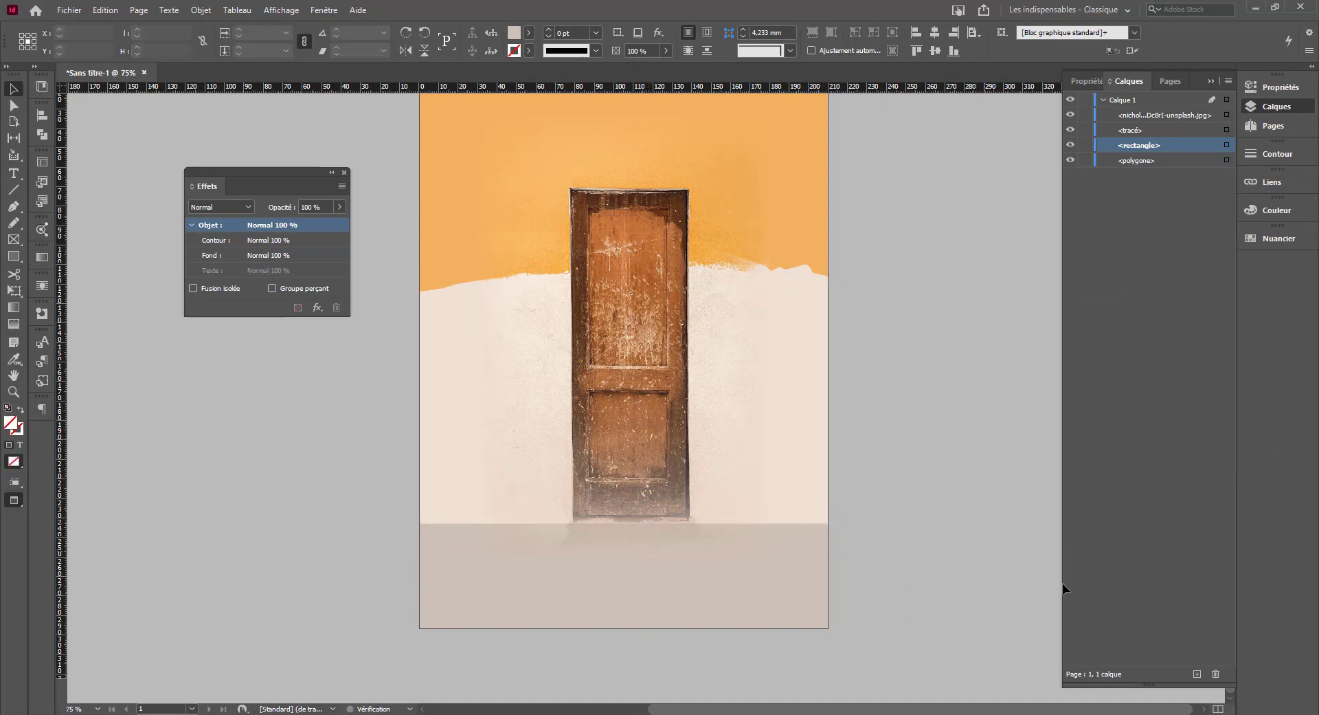
{"action": "left_click", "coordinate": [626, 516]}
{"action": "left_click", "coordinate": [776, 596]}
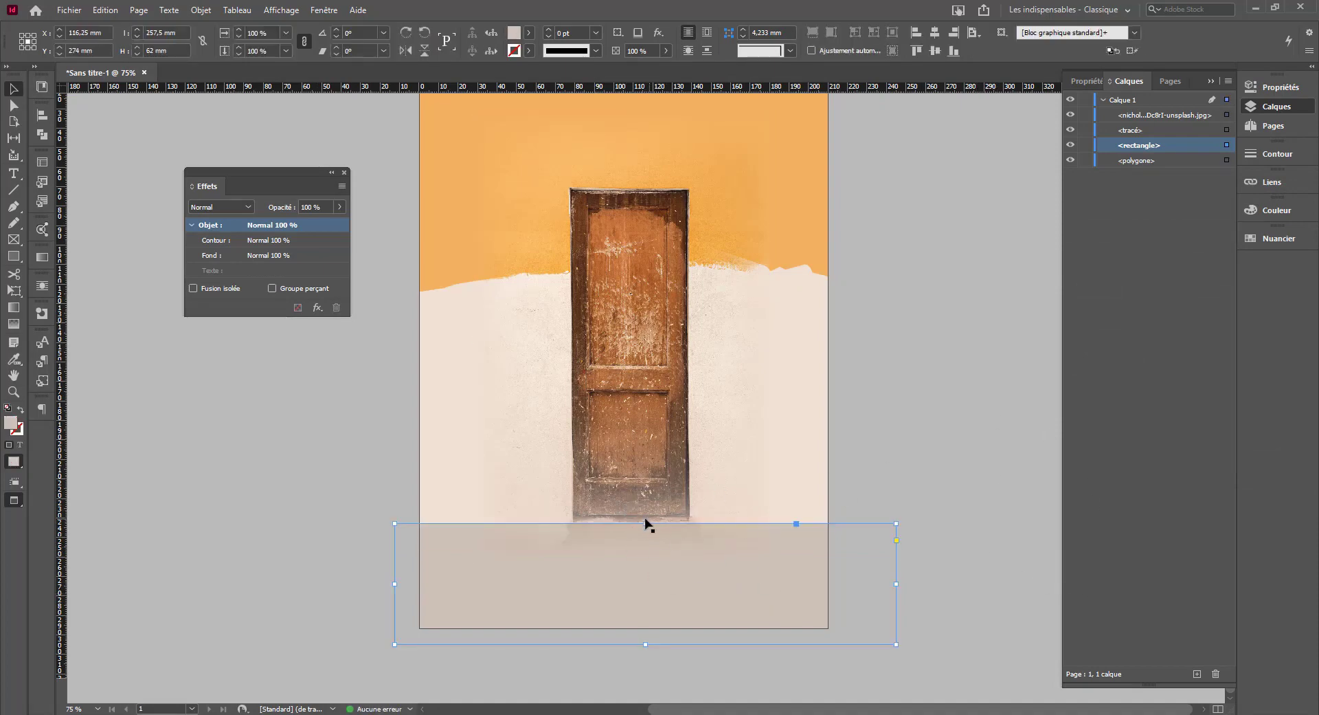
{"action": "left_click_drag", "start_coordinate": [647, 520], "coordinate": [647, 515]}
{"action": "left_click", "coordinate": [942, 420]}
{"action": "scroll", "coordinate": [869, 505], "scroll_direction": "up", "scroll_amount": 1}
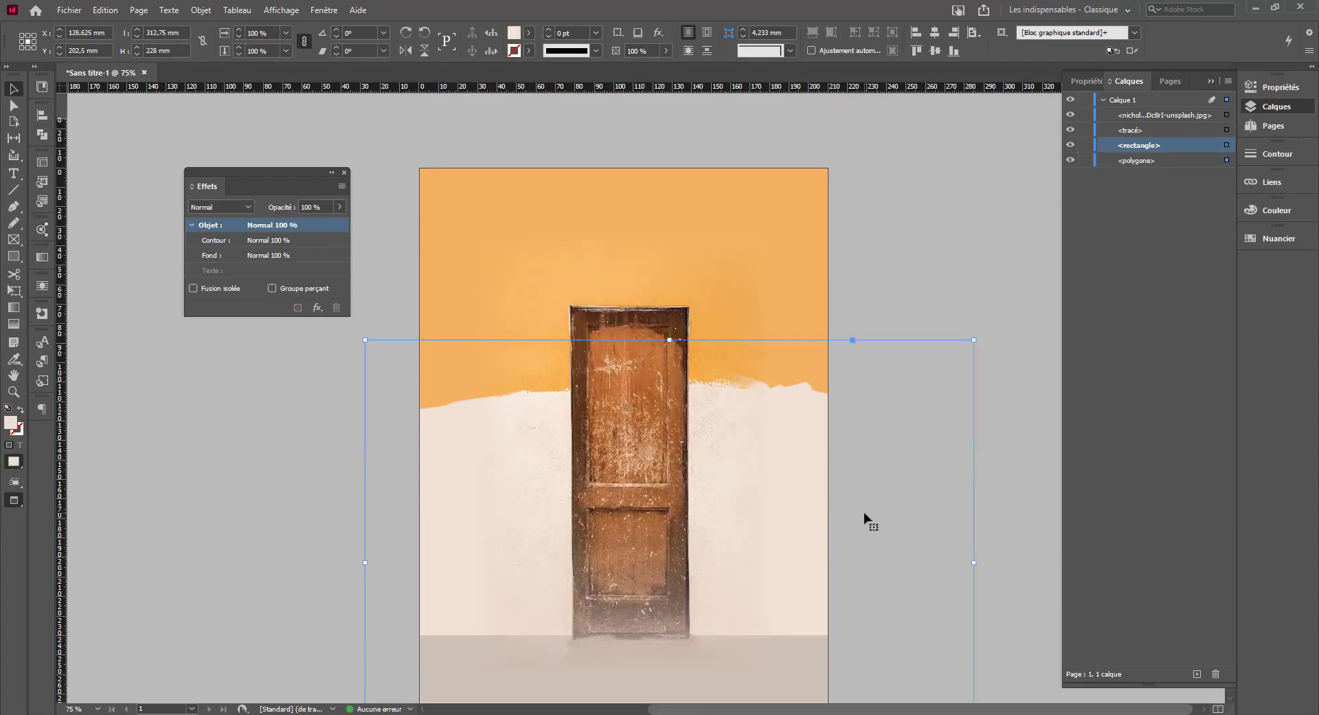
{"action": "scroll", "coordinate": [866, 512], "scroll_direction": "down", "scroll_amount": 1}
{"action": "scroll", "coordinate": [867, 512], "scroll_direction": "up", "scroll_amount": 1}
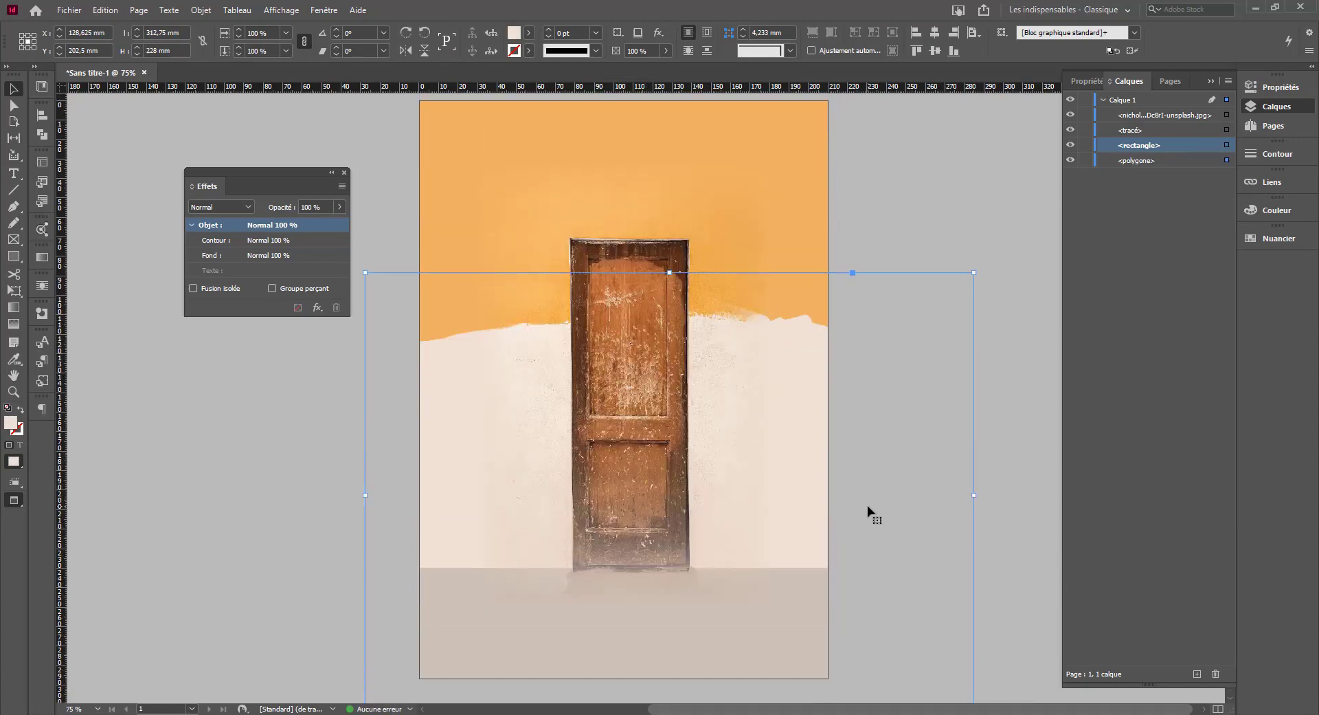
{"action": "scroll", "coordinate": [869, 511], "scroll_direction": "down", "scroll_amount": 1}
{"action": "left_click", "coordinate": [823, 158]}
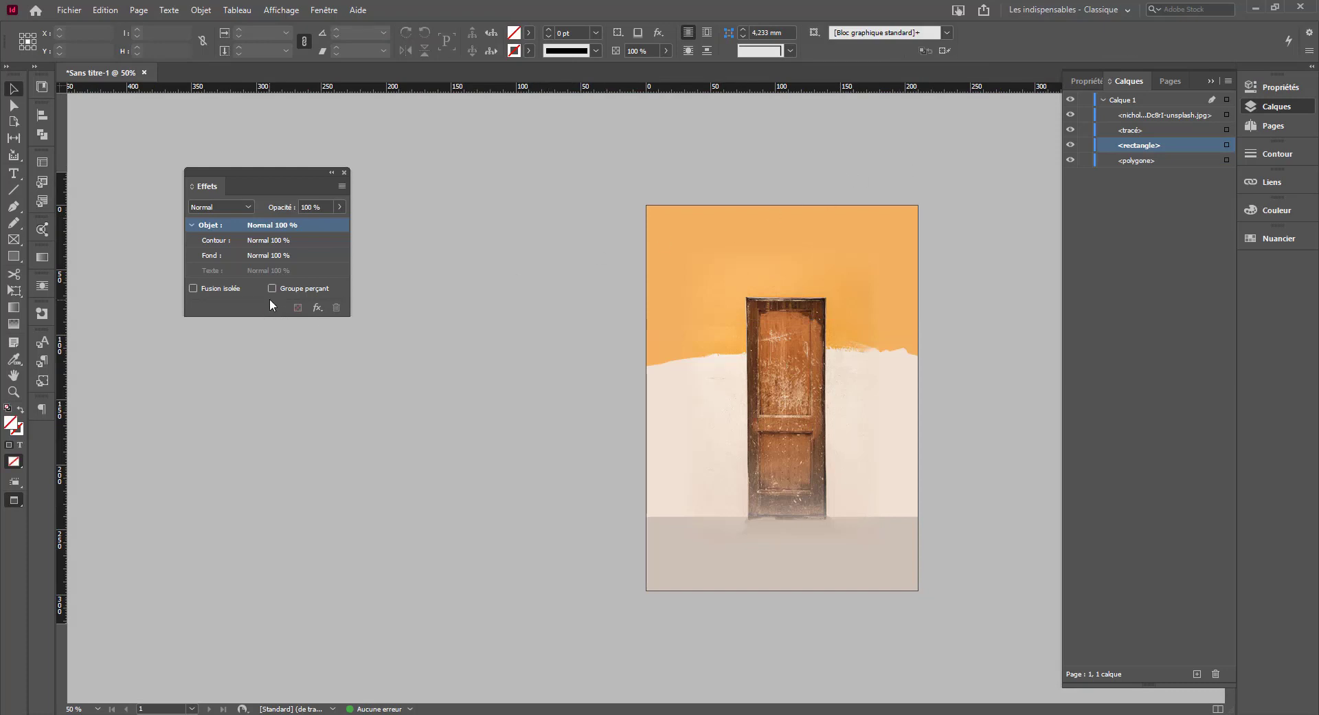
Start packaging the document (Assemblage) and agree to save the composition first.
{"action": "key", "text": "ctrl+s"}
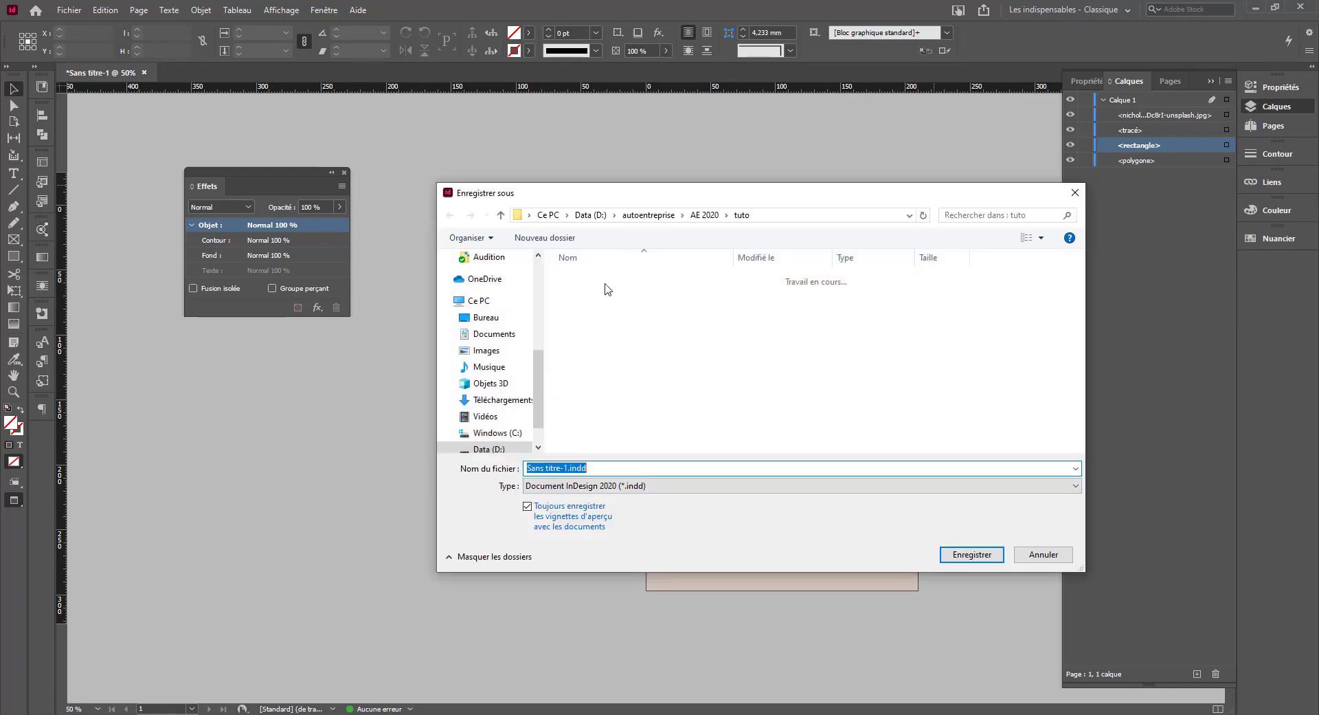
{"action": "left_click", "coordinate": [1036, 554]}
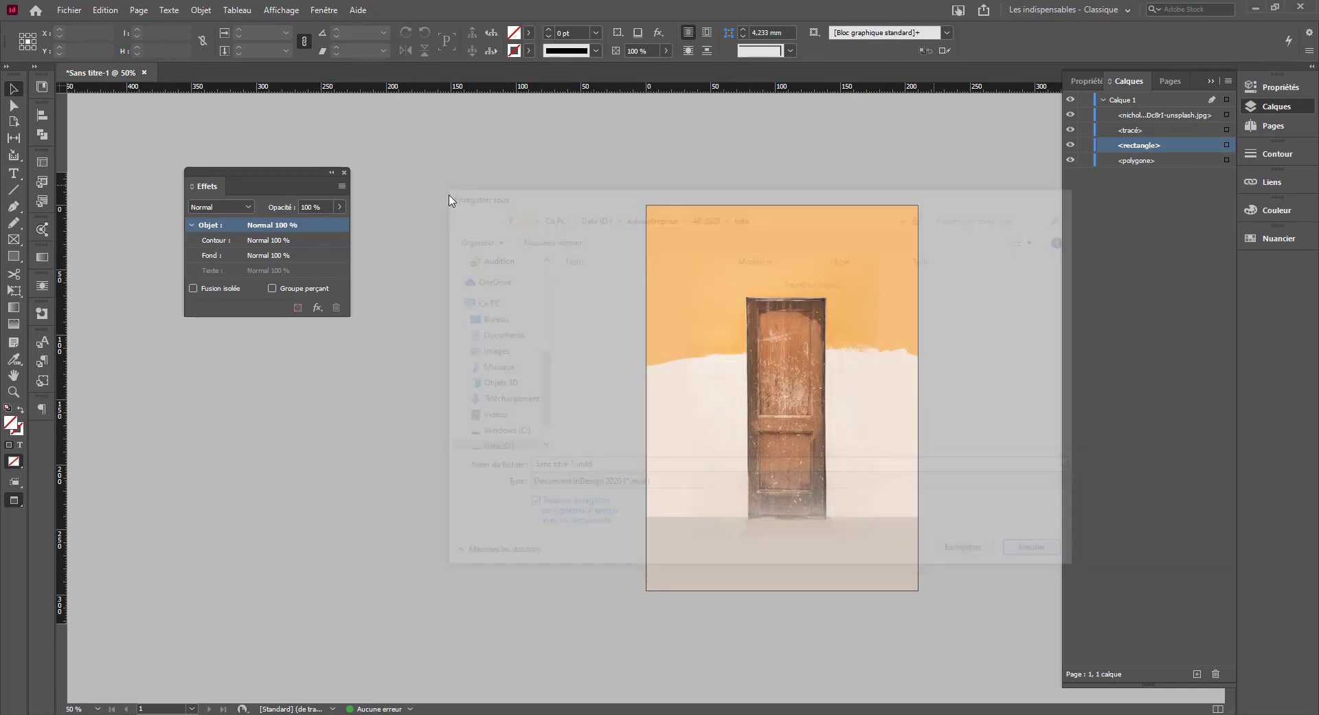
{"action": "left_click", "coordinate": [69, 11]}
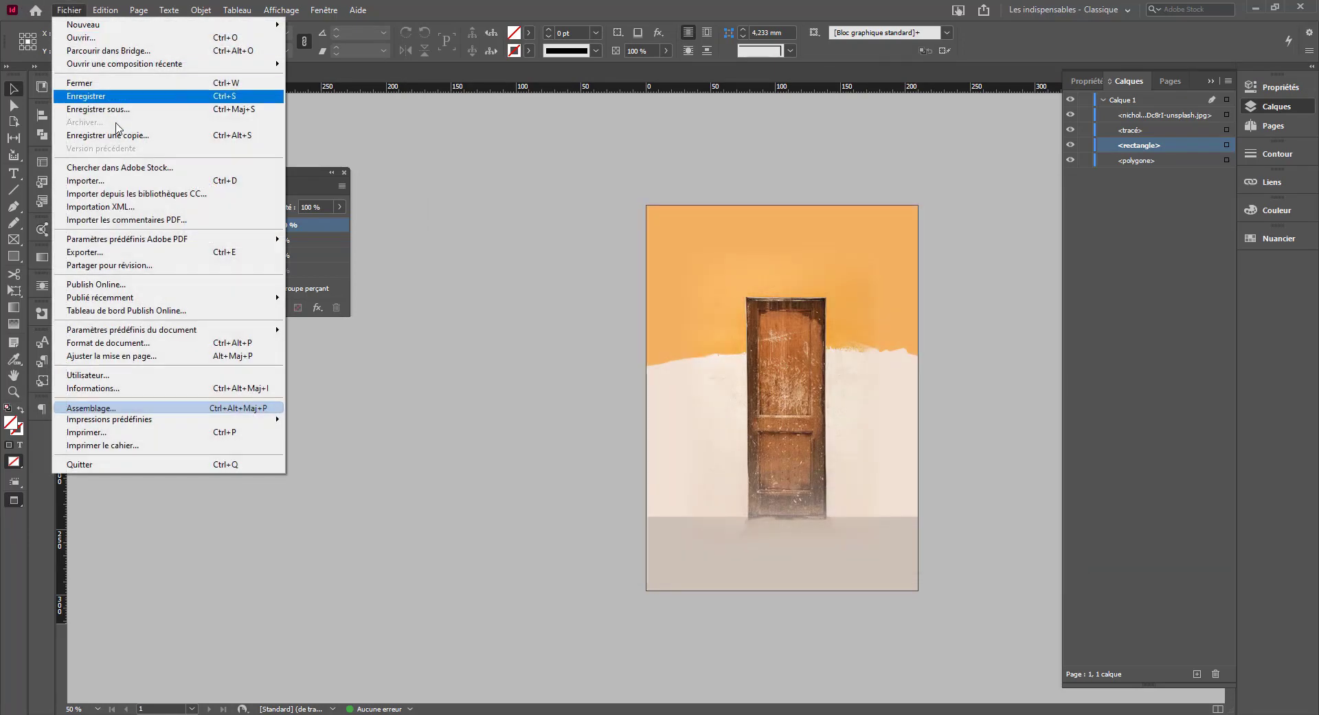
{"action": "left_click", "coordinate": [97, 409]}
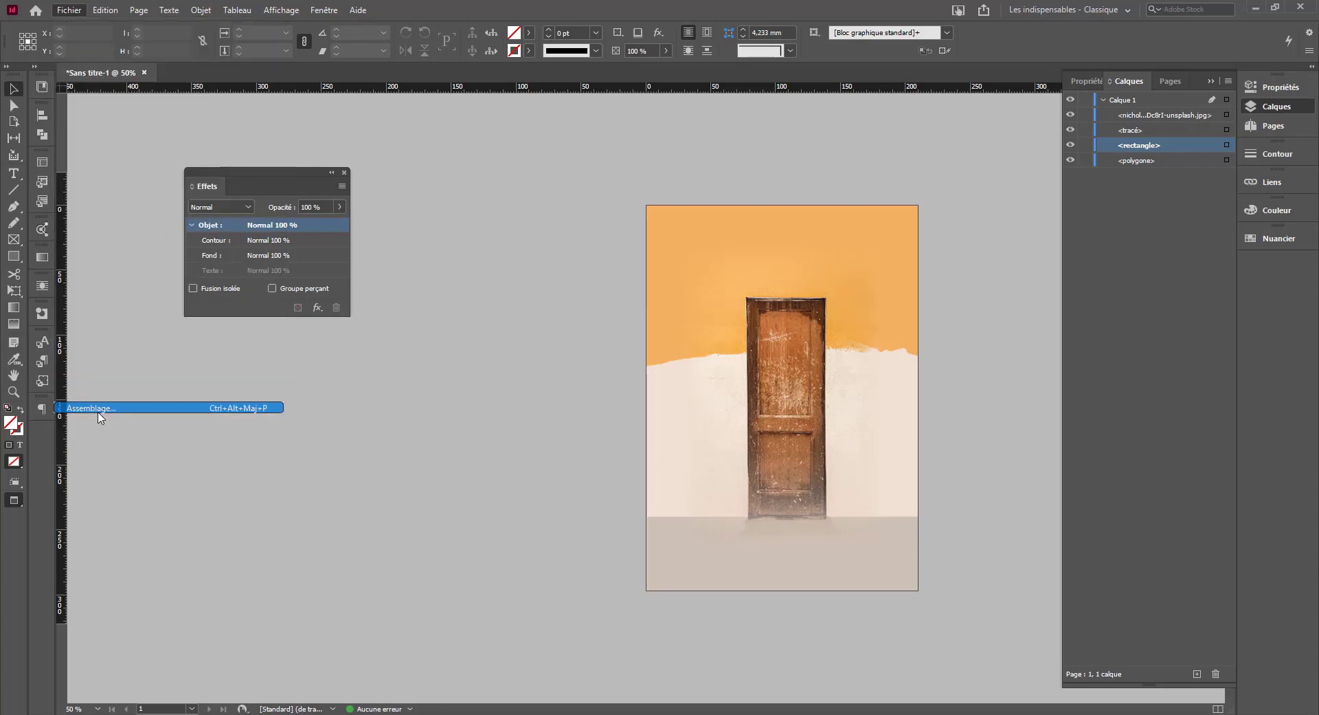
{"action": "left_click", "coordinate": [716, 501]}
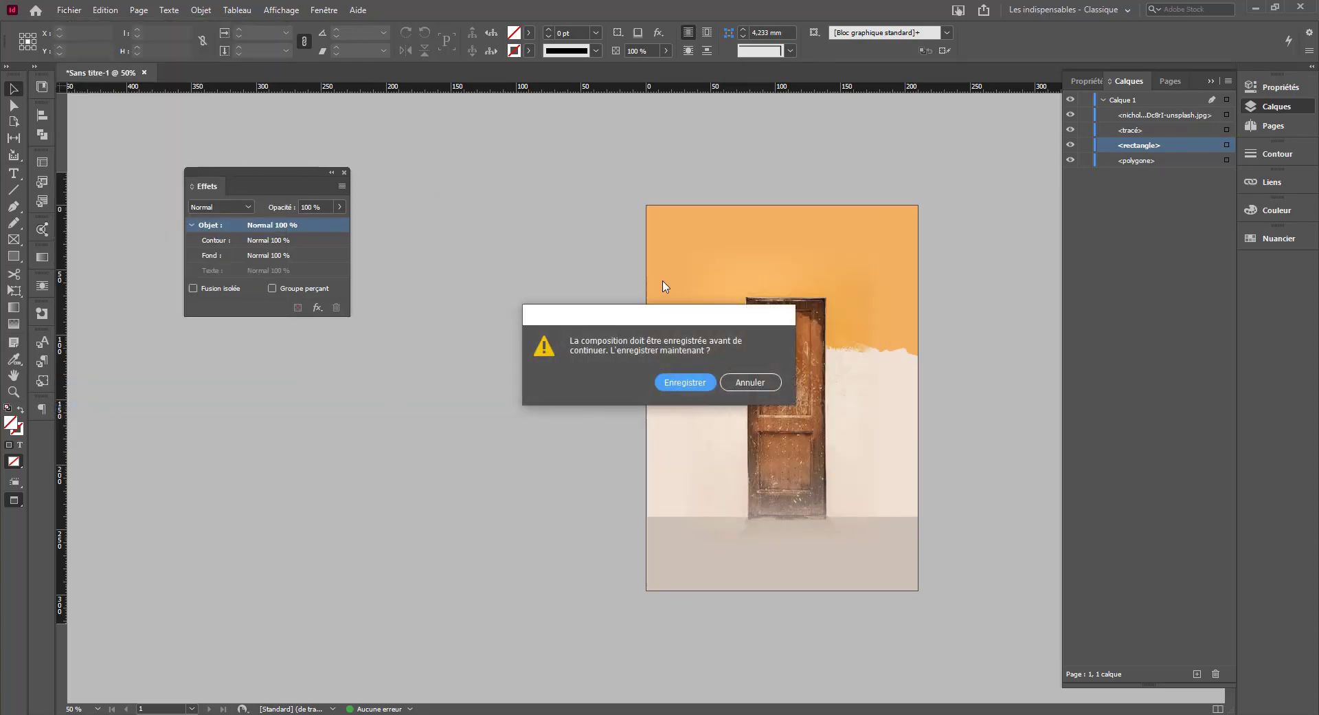
{"action": "left_click", "coordinate": [677, 387]}
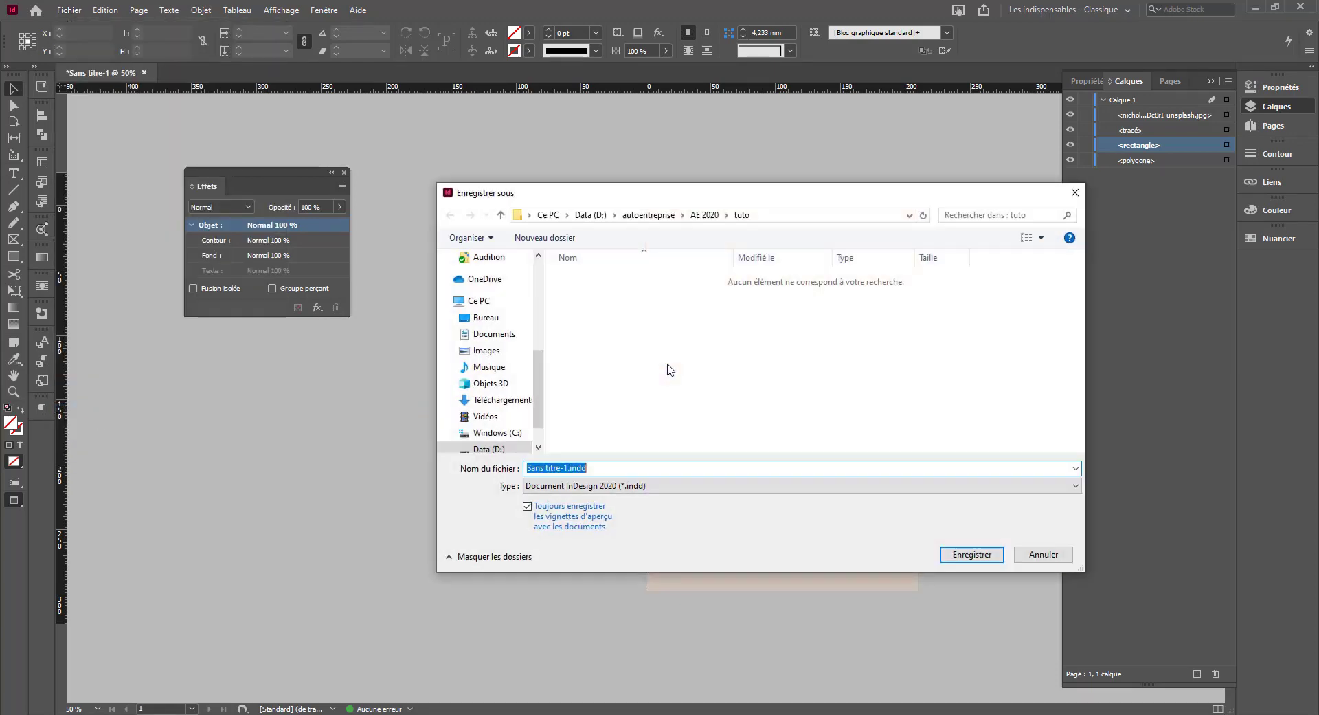
Save the document as dossier in Data (D:) > tuto > Indesign and package it there into the folder Dossier dossier.
{"action": "left_click", "coordinate": [651, 216]}
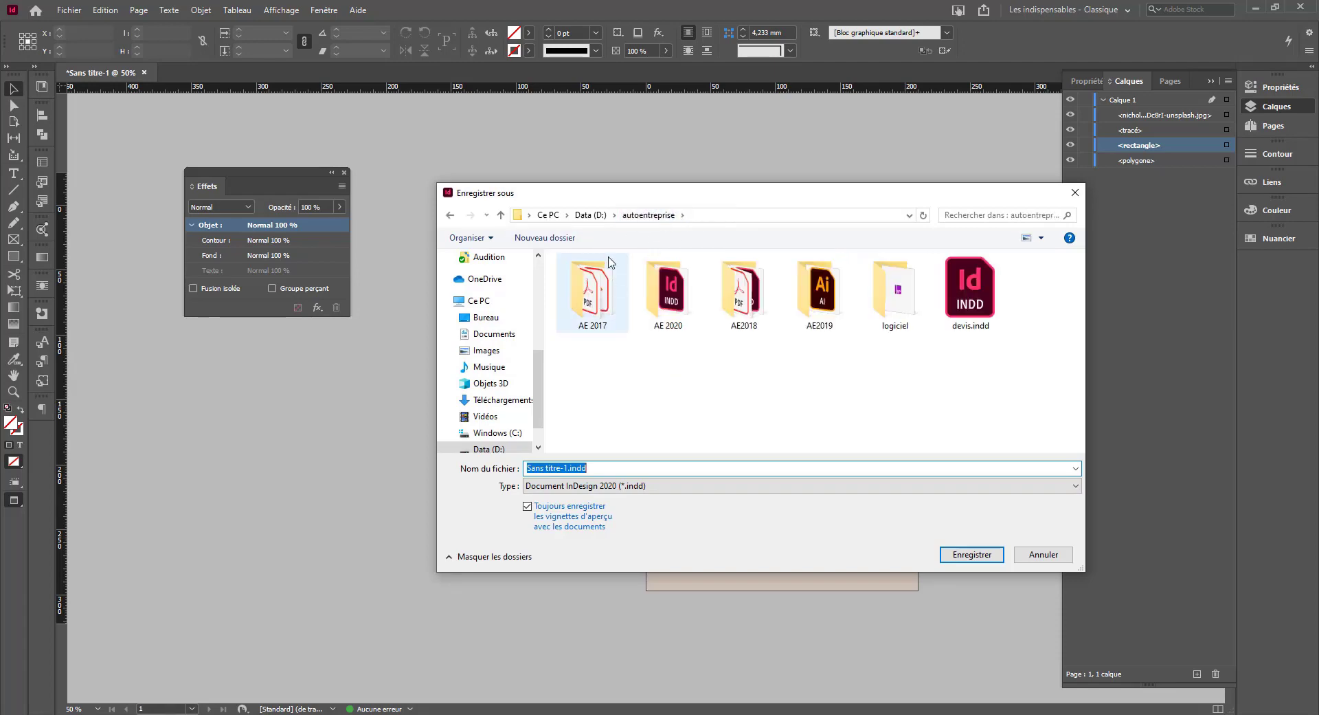
{"action": "left_click", "coordinate": [591, 214]}
{"action": "double_click", "coordinate": [677, 390]}
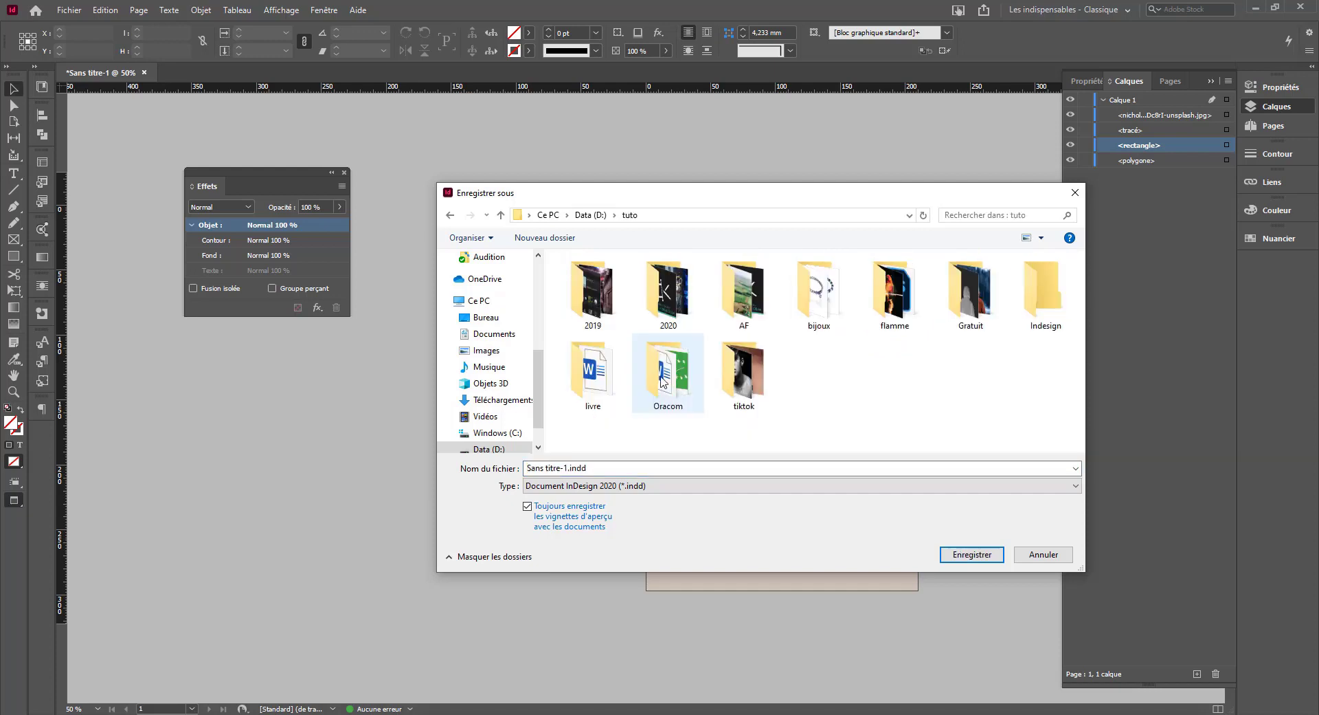
{"action": "double_click", "coordinate": [1044, 292]}
{"action": "left_click", "coordinate": [701, 467]}
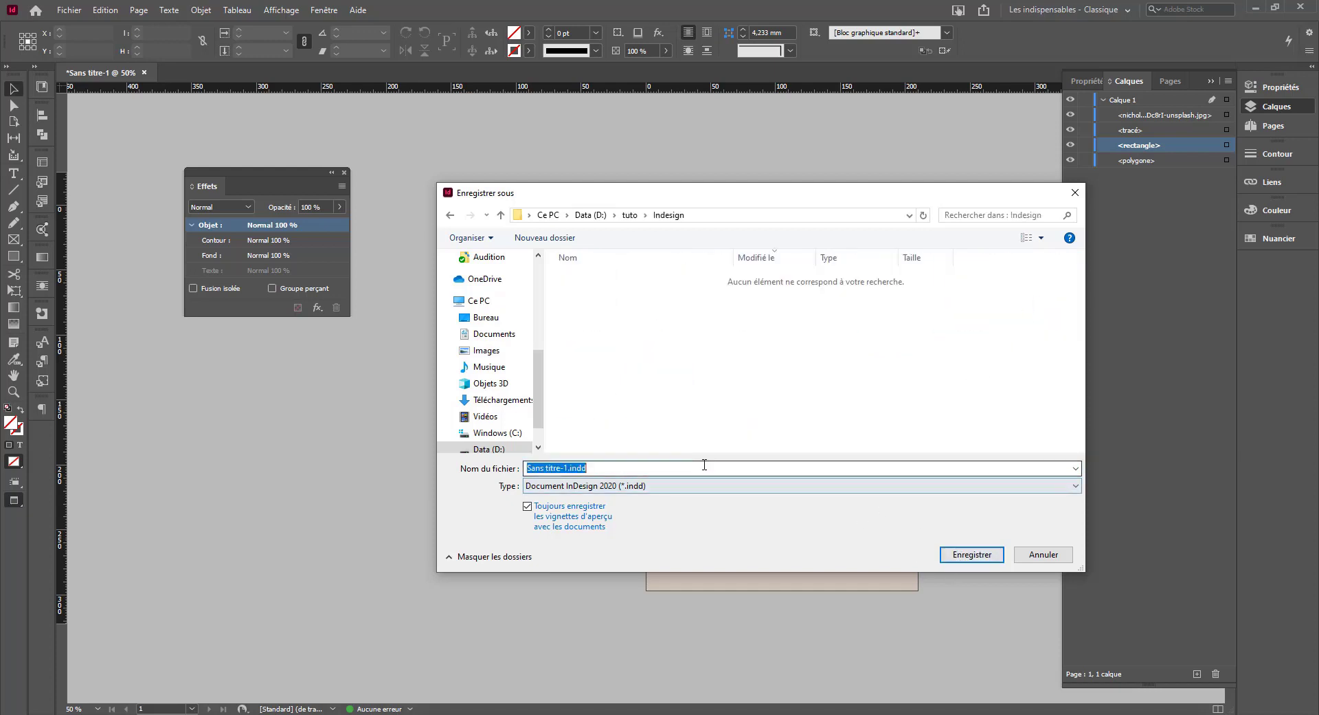
{"action": "type", "text": "dossier"}
{"action": "key", "text": "Return"}
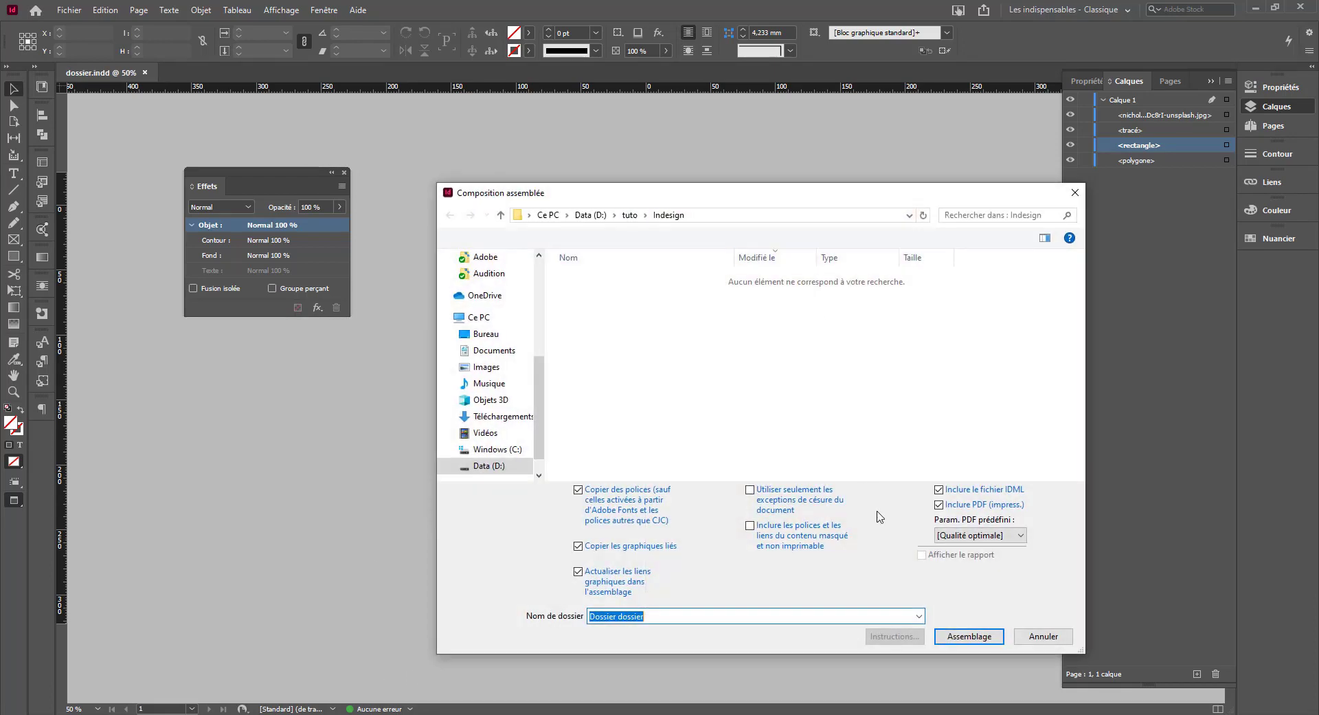
{"action": "left_click", "coordinate": [984, 638]}
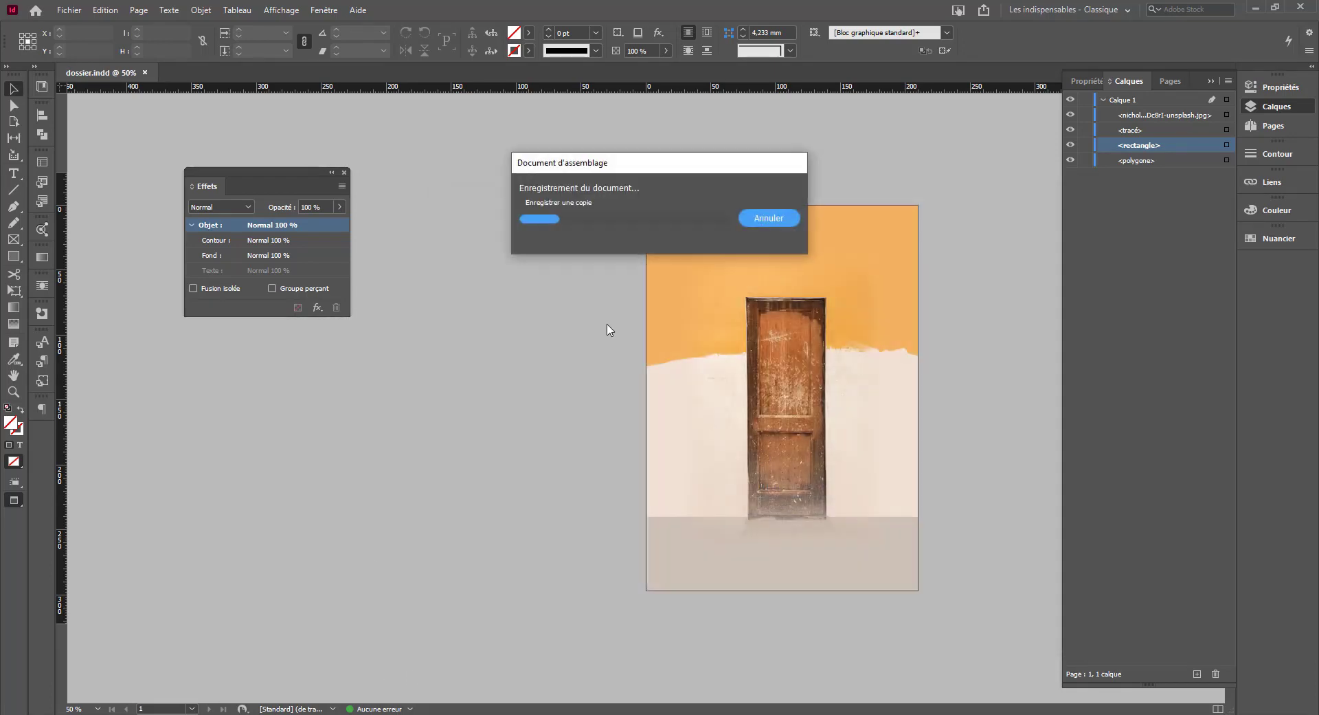